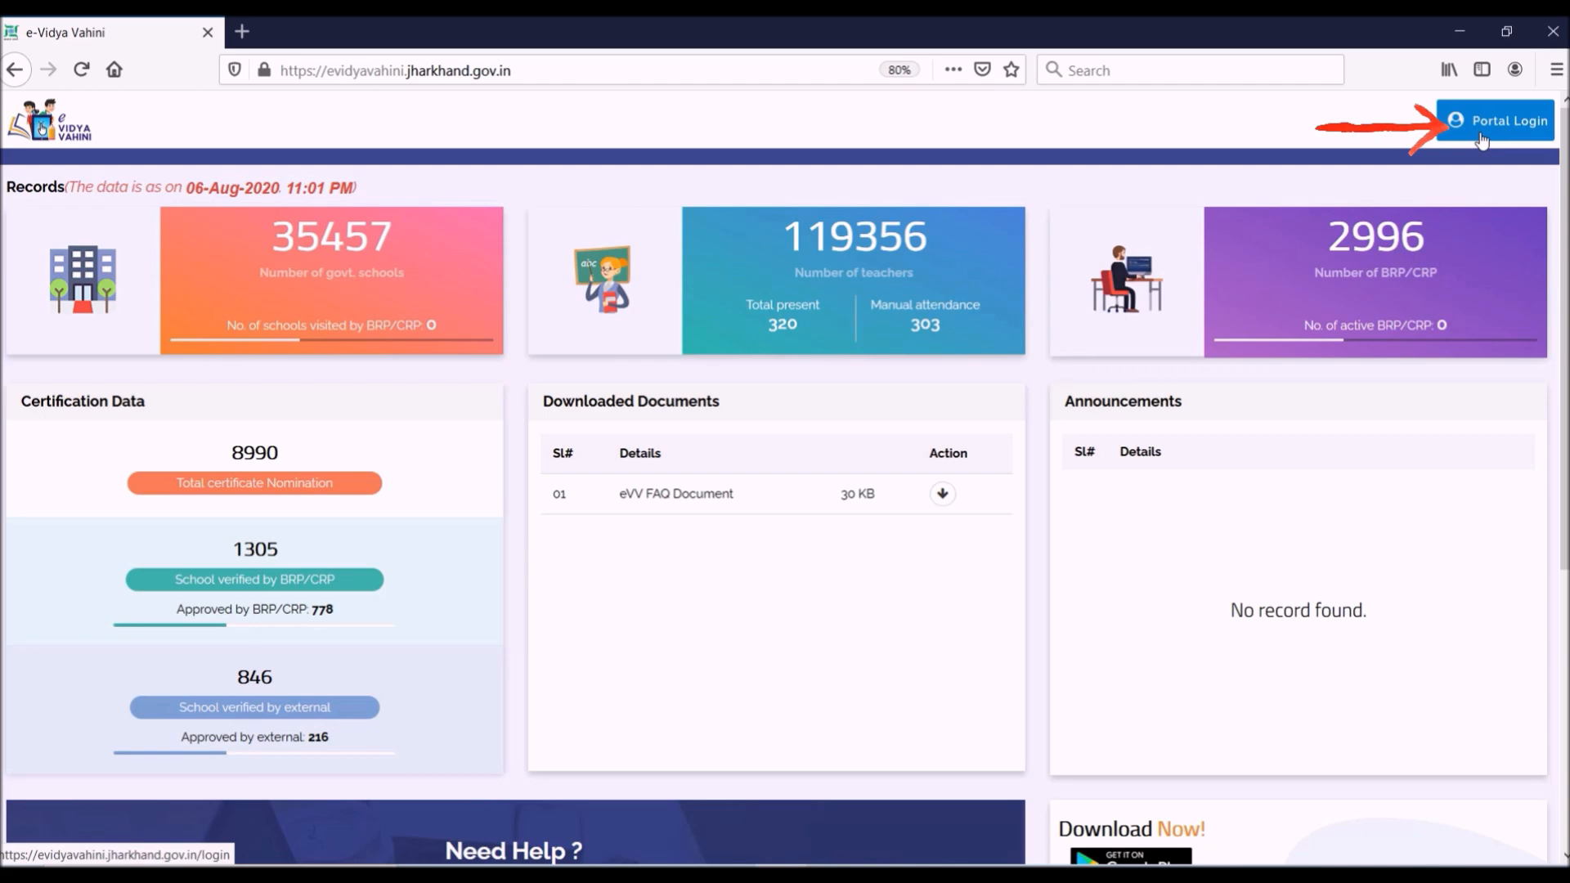
- Open the e-Vidya Vahini portal login page and choose SCHOOL as the user type
{"action": "left_click", "coordinate": [1482, 137]}
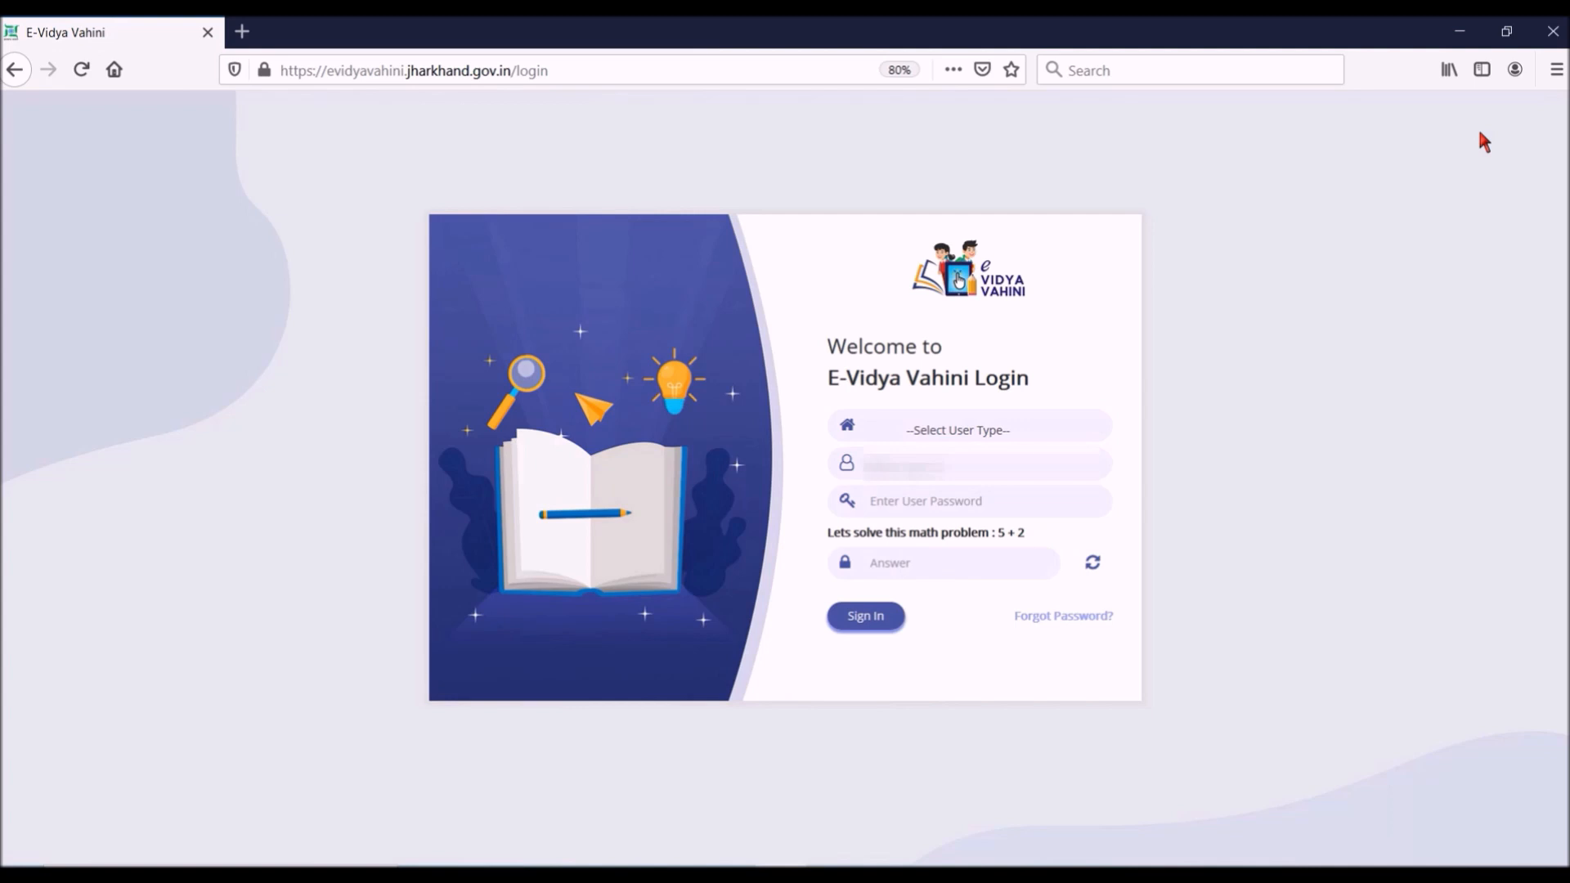
{"action": "left_click", "coordinate": [1032, 435]}
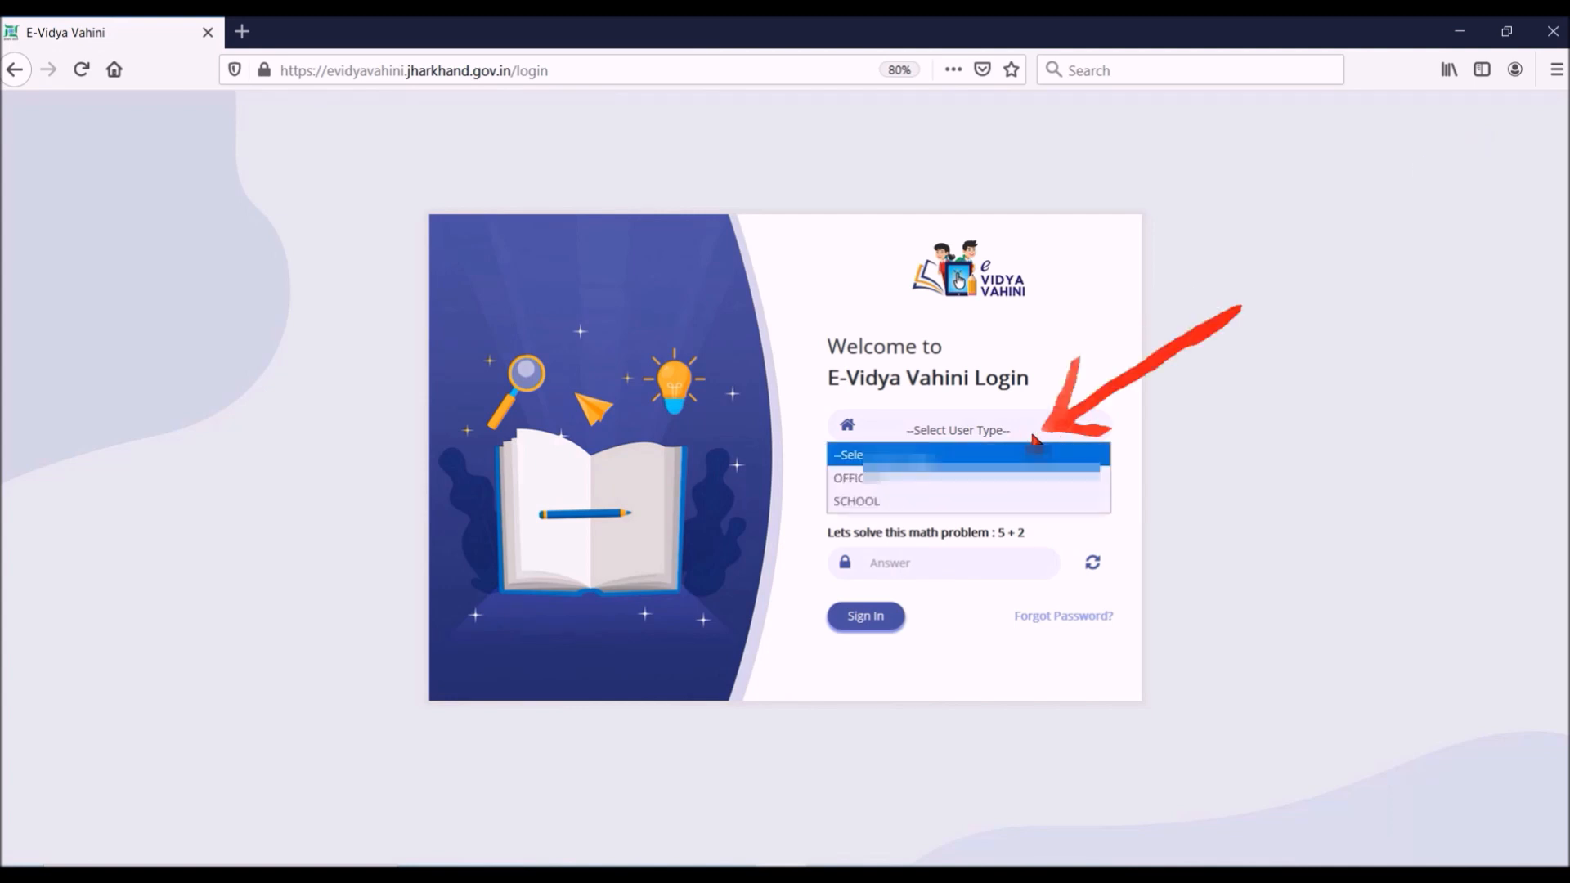
{"action": "left_click", "coordinate": [946, 505]}
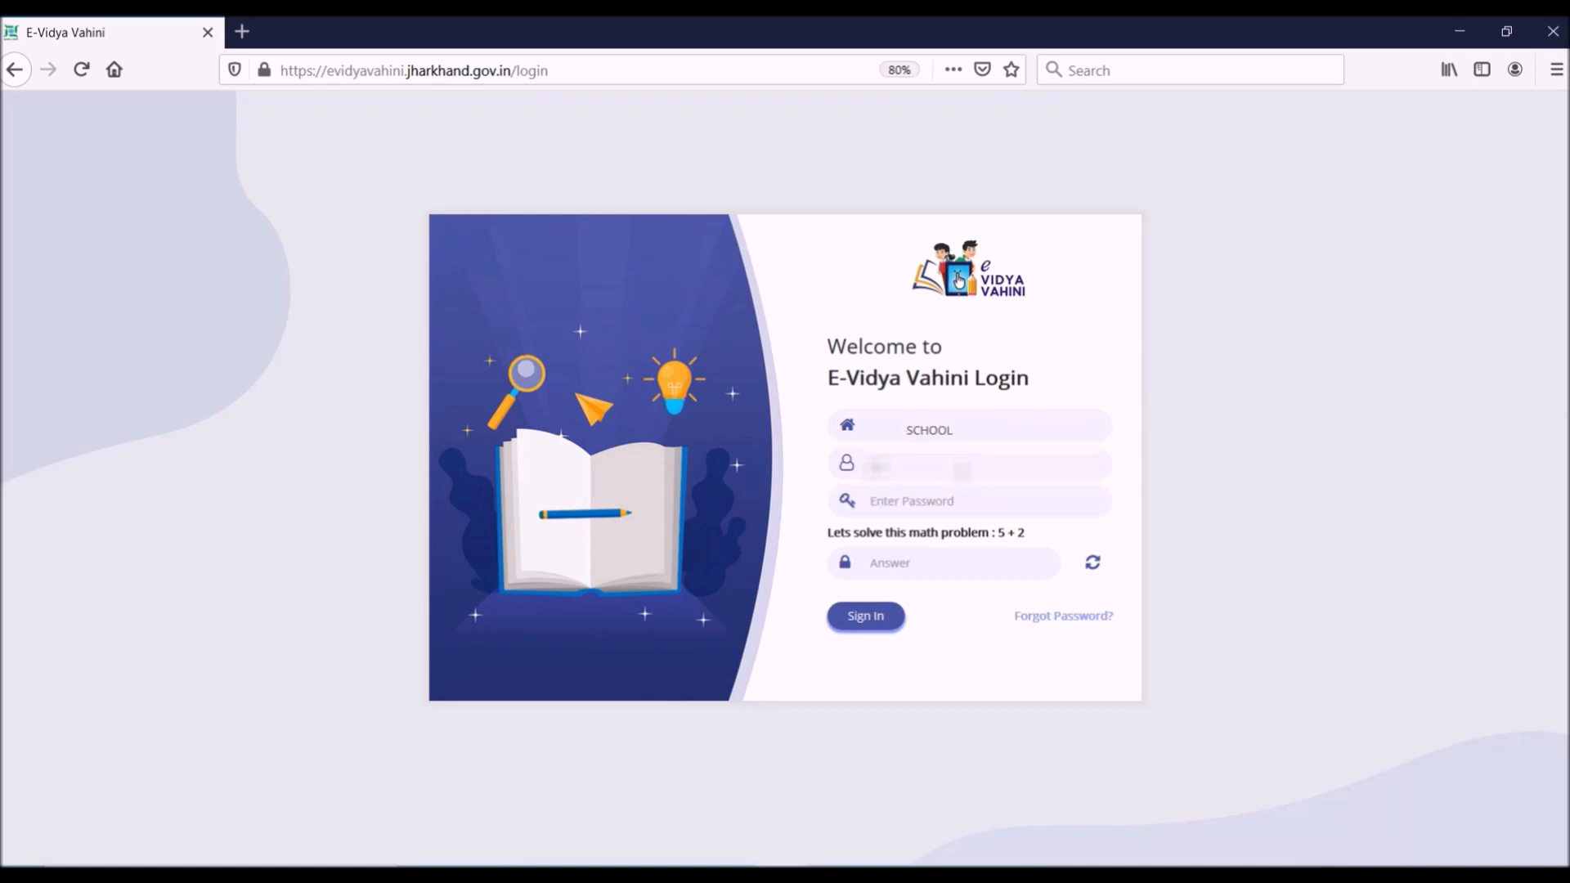
- Enter the school's user ID and password, answer the math problem, and sign in without saving the login in the browser
{"action": "type", "text": "??????"}
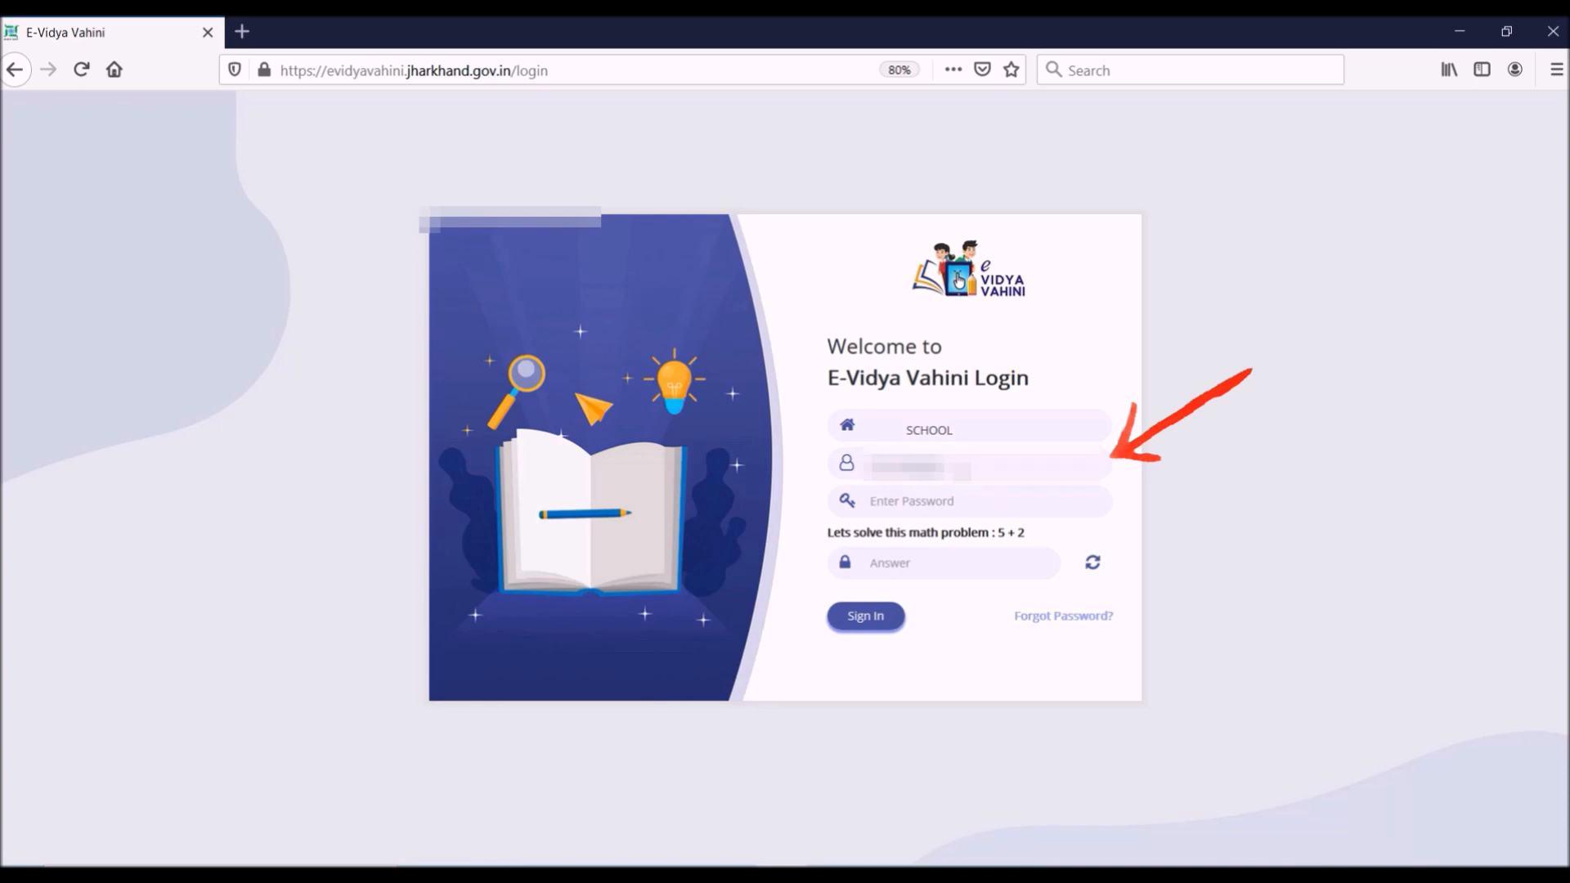
{"action": "type", "text": "•"}
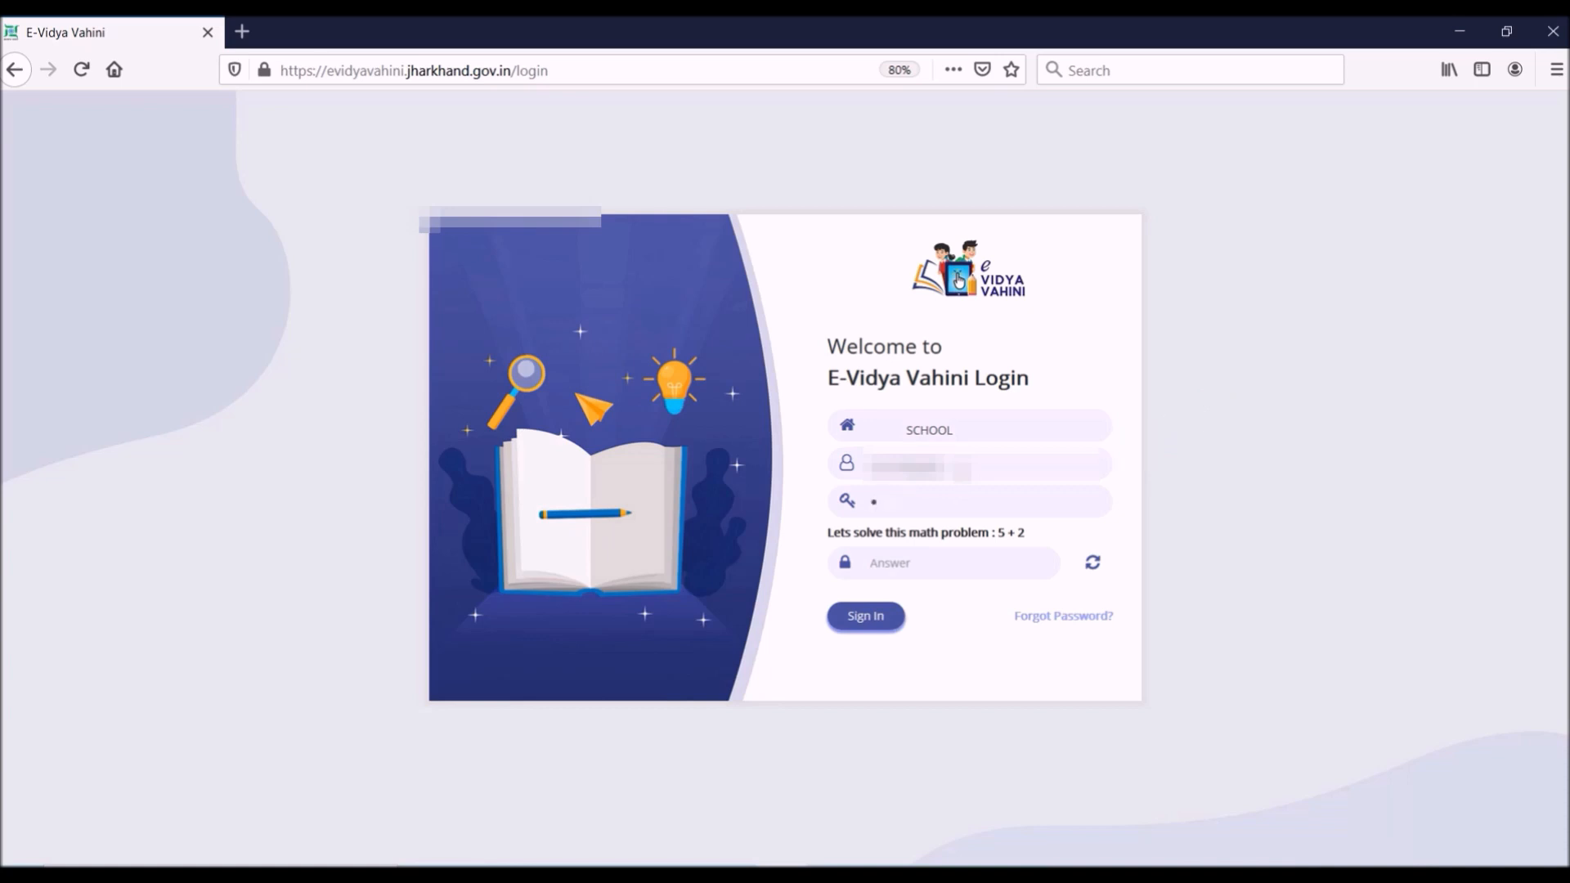
{"action": "type", "text": "••••"}
{"action": "key", "text": "Tab"}
{"action": "type", "text": "7"}
{"action": "left_click", "coordinate": [876, 630]}
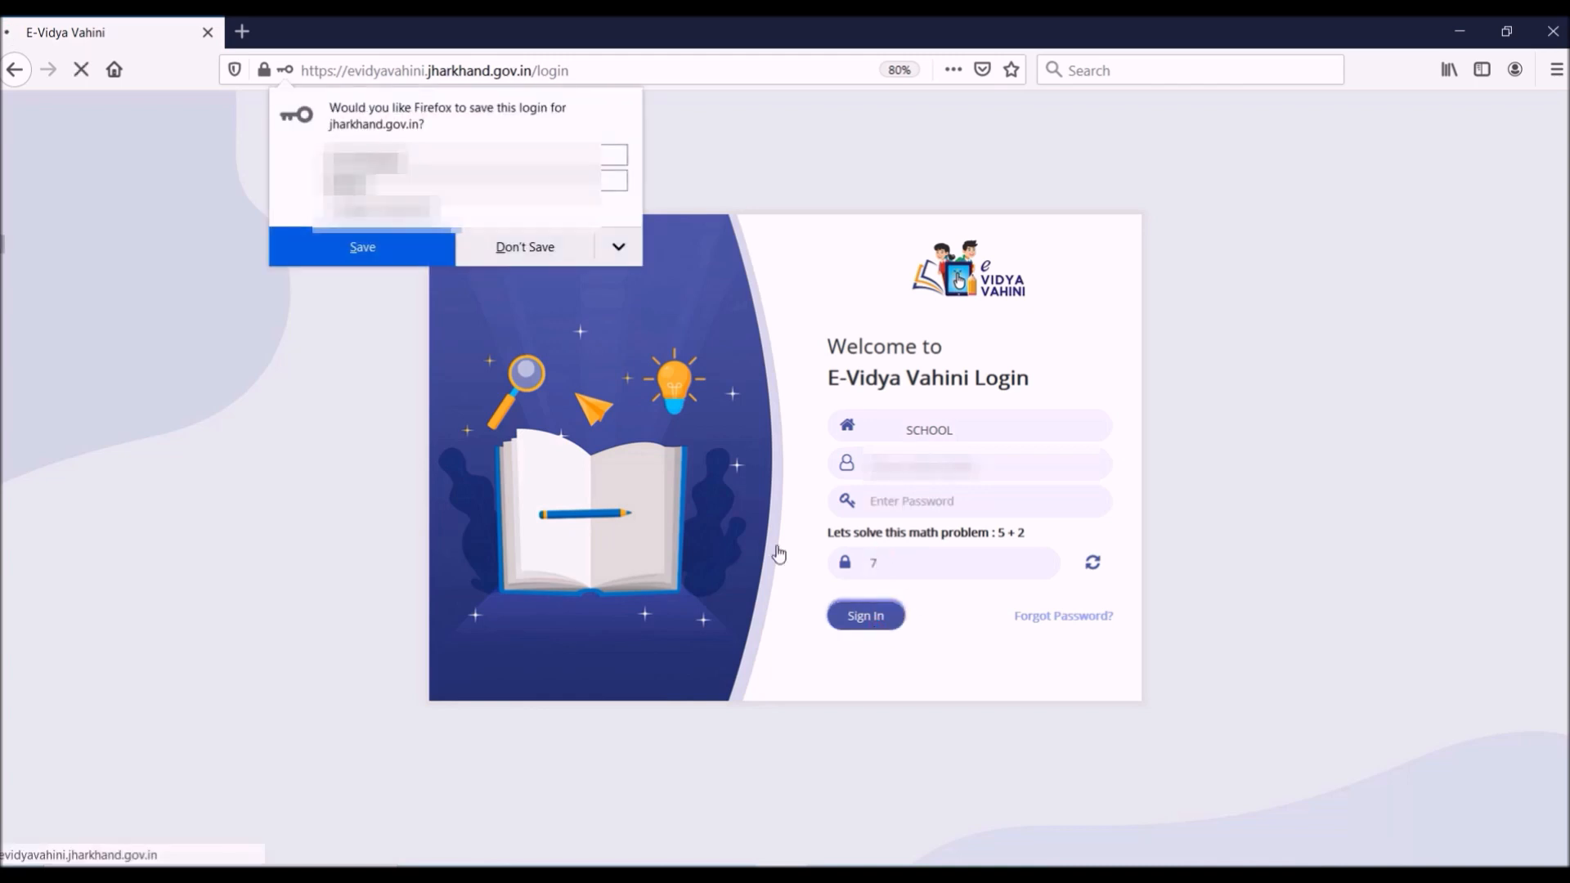
{"action": "left_click", "coordinate": [528, 255]}
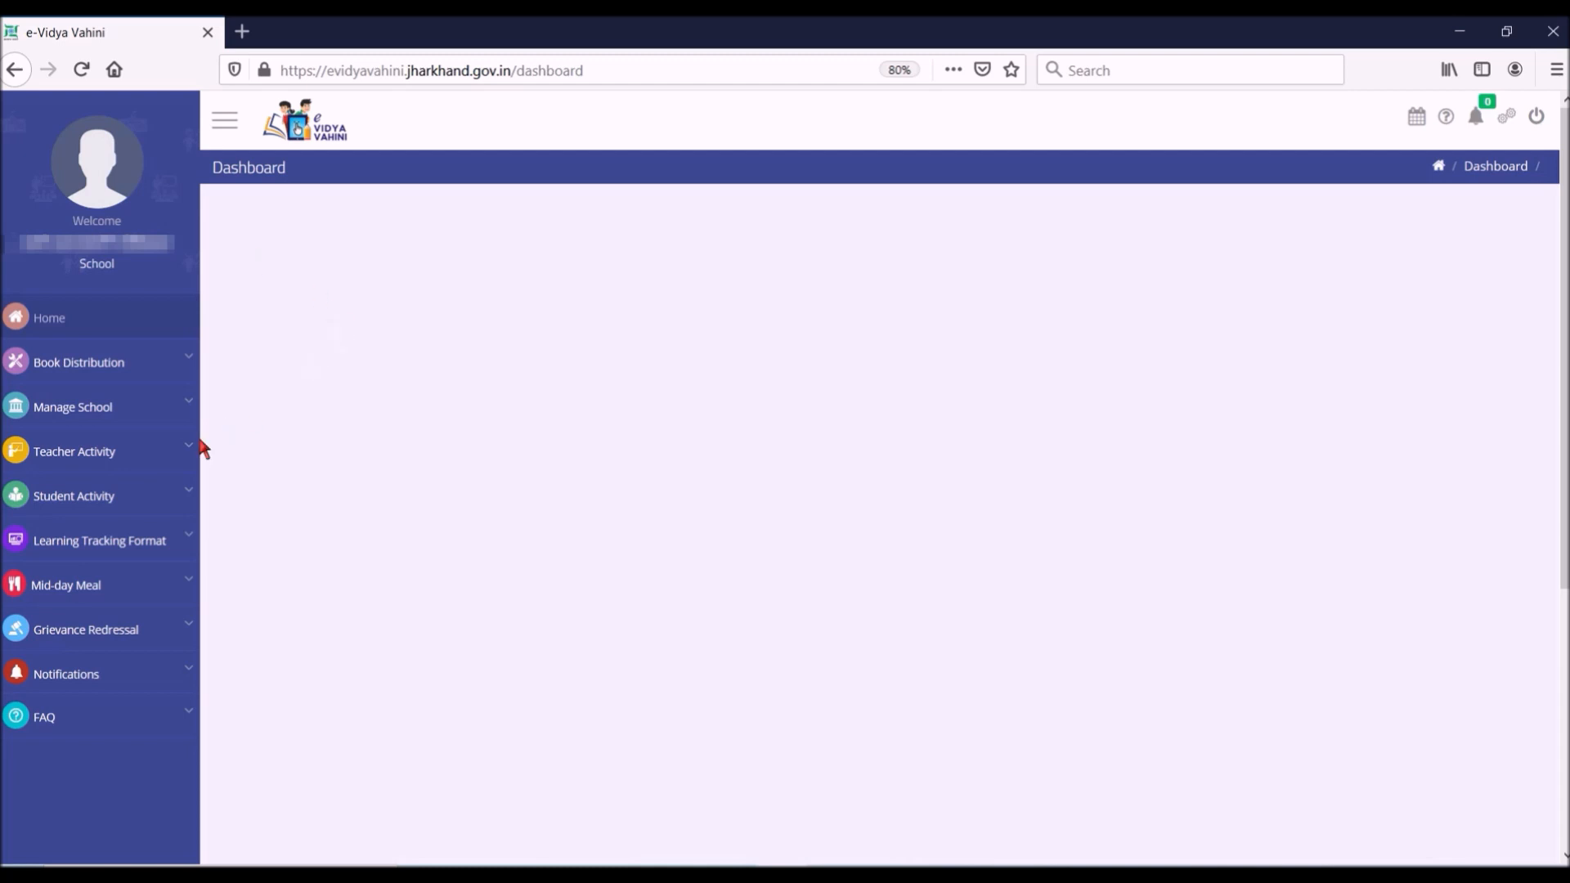
- Open Student Progression under Student Activity and review the 2016-17 class-wise progression table
{"action": "left_click", "coordinate": [191, 500]}
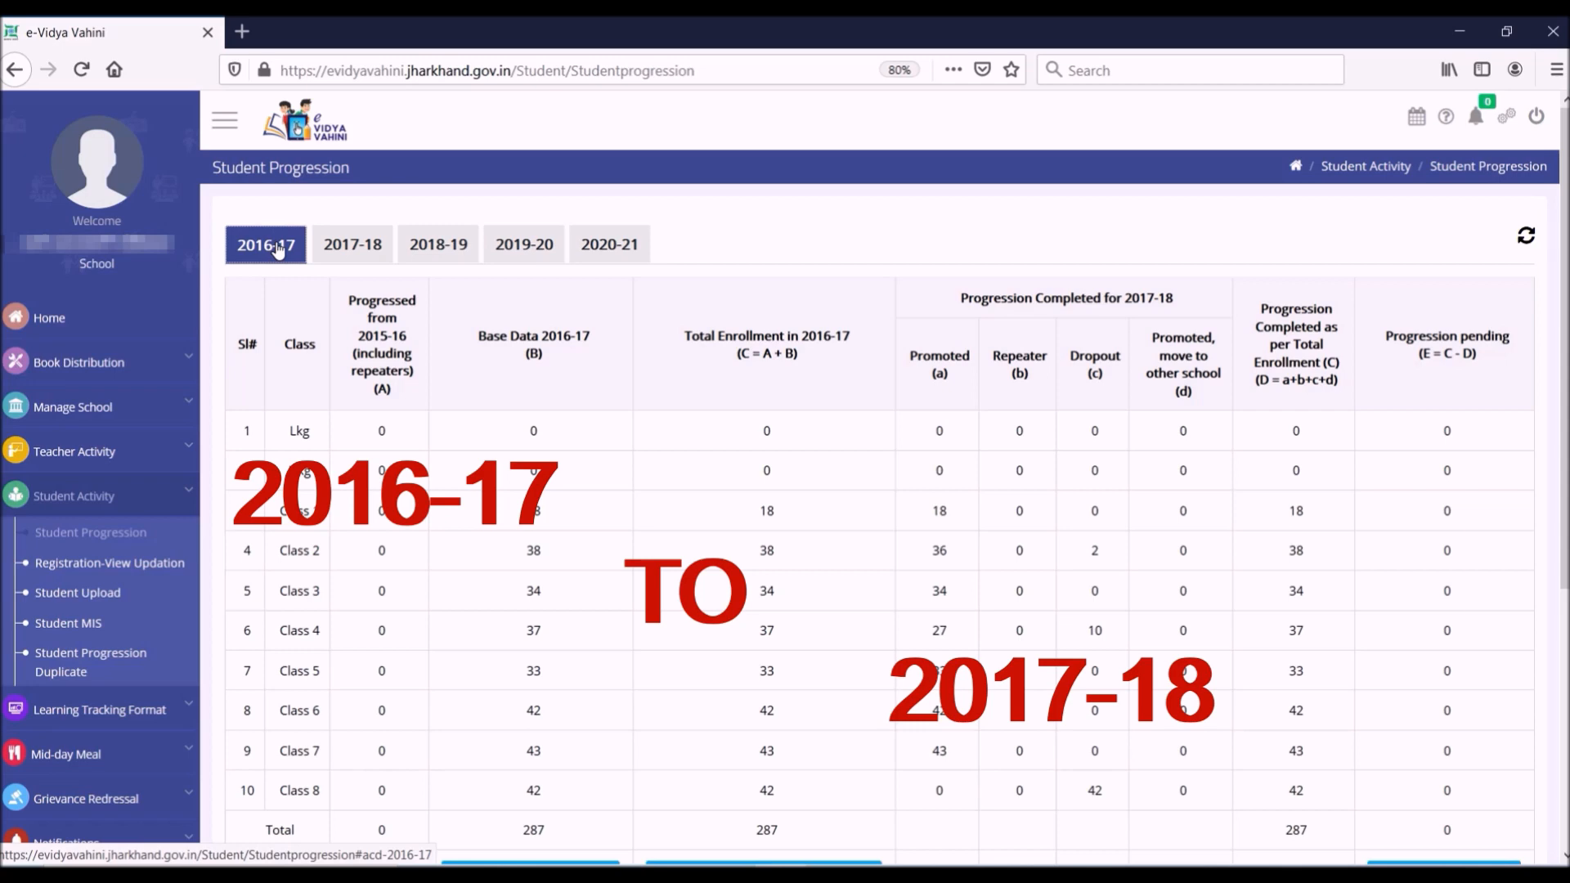
{"action": "scroll", "coordinate": [778, 414], "scroll_direction": "down", "scroll_amount": 2}
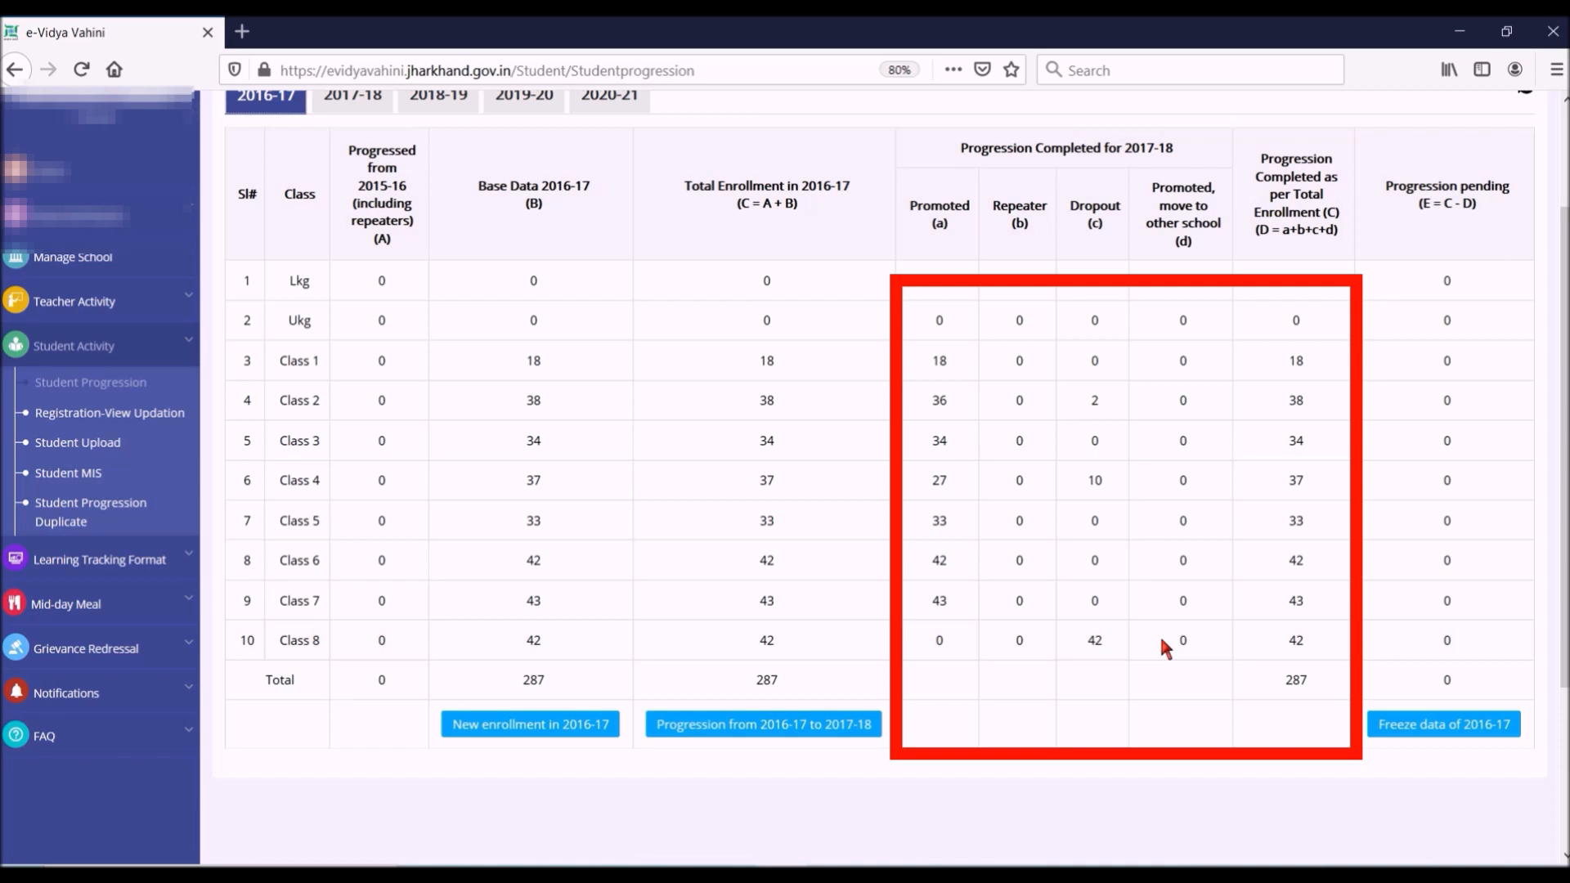
- Open Registration-View Updation and search for the students of Class 1, Section A
{"action": "left_click", "coordinate": [131, 413]}
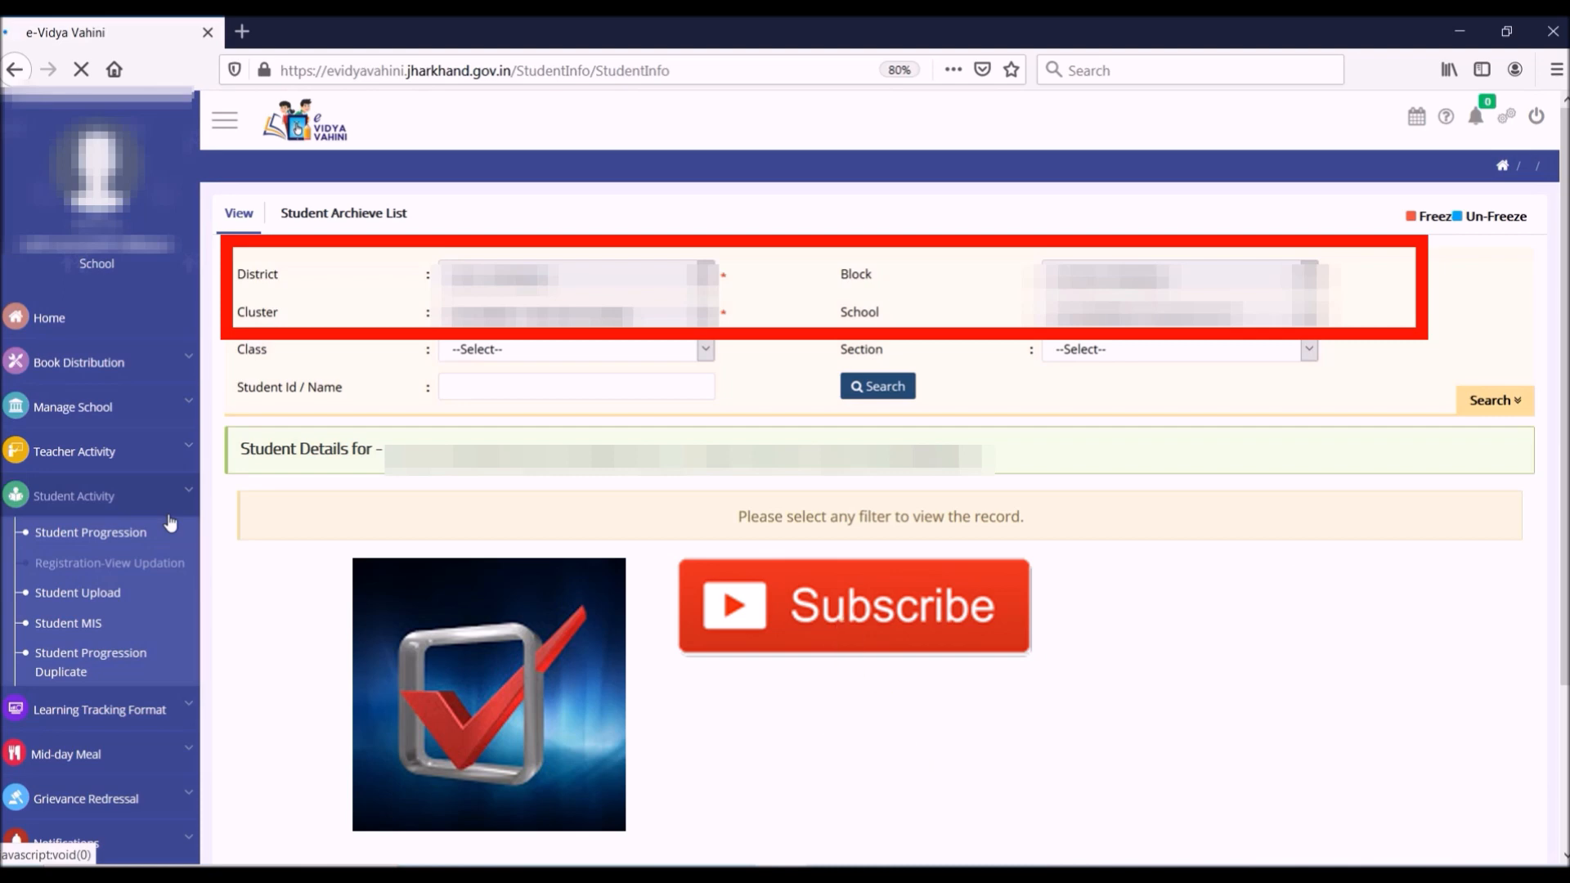
{"action": "left_click", "coordinate": [585, 350]}
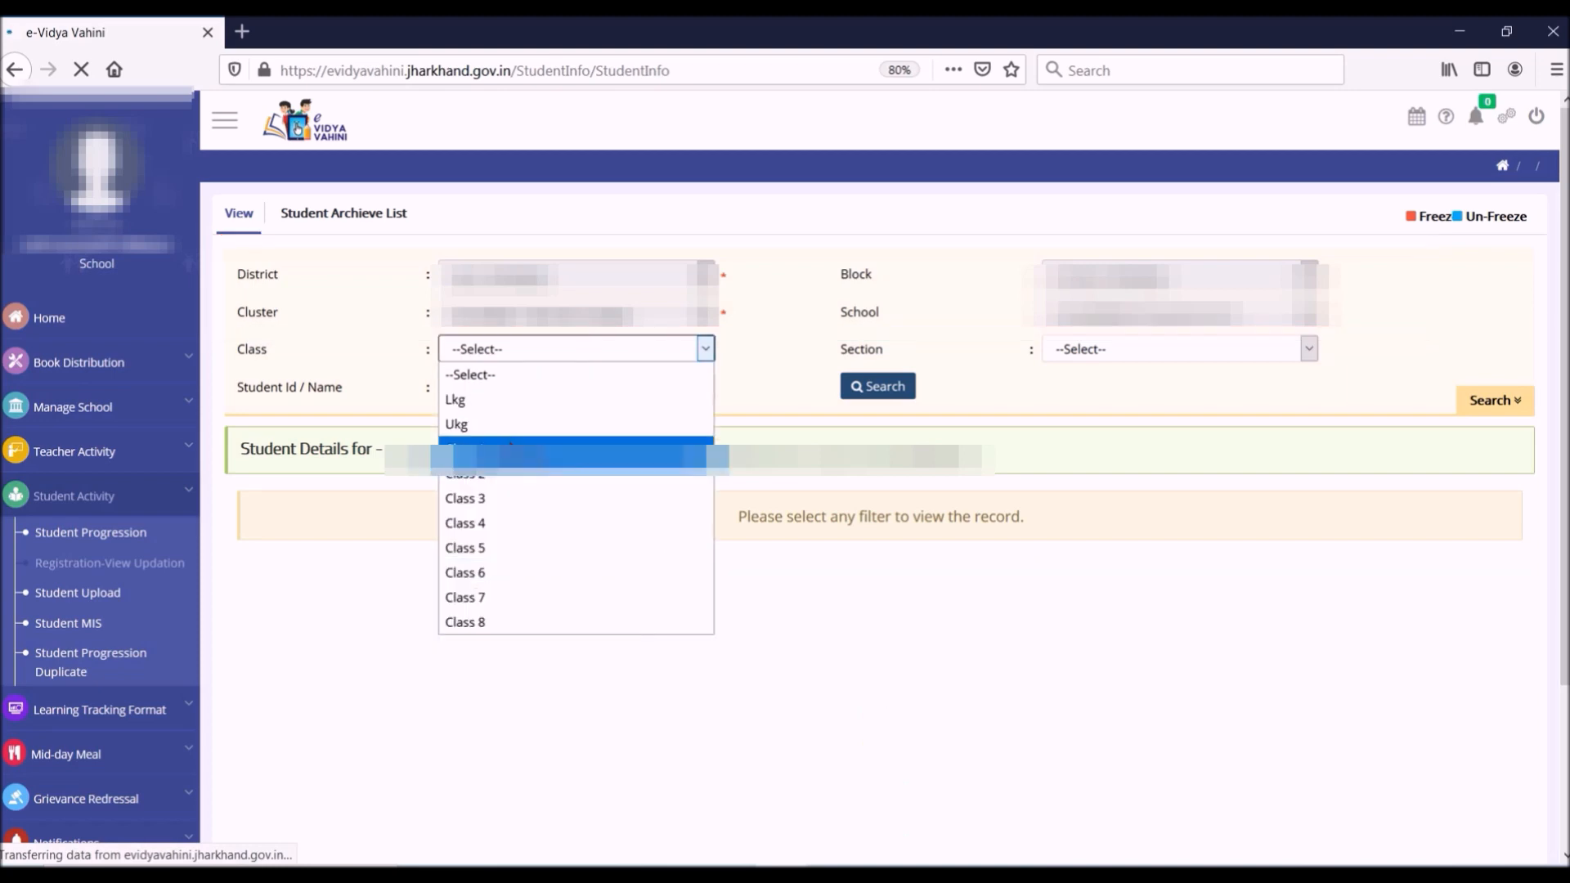
{"action": "left_click", "coordinate": [510, 446]}
{"action": "left_click", "coordinate": [1153, 349]}
{"action": "left_click", "coordinate": [1106, 401]}
{"action": "left_click", "coordinate": [893, 386]}
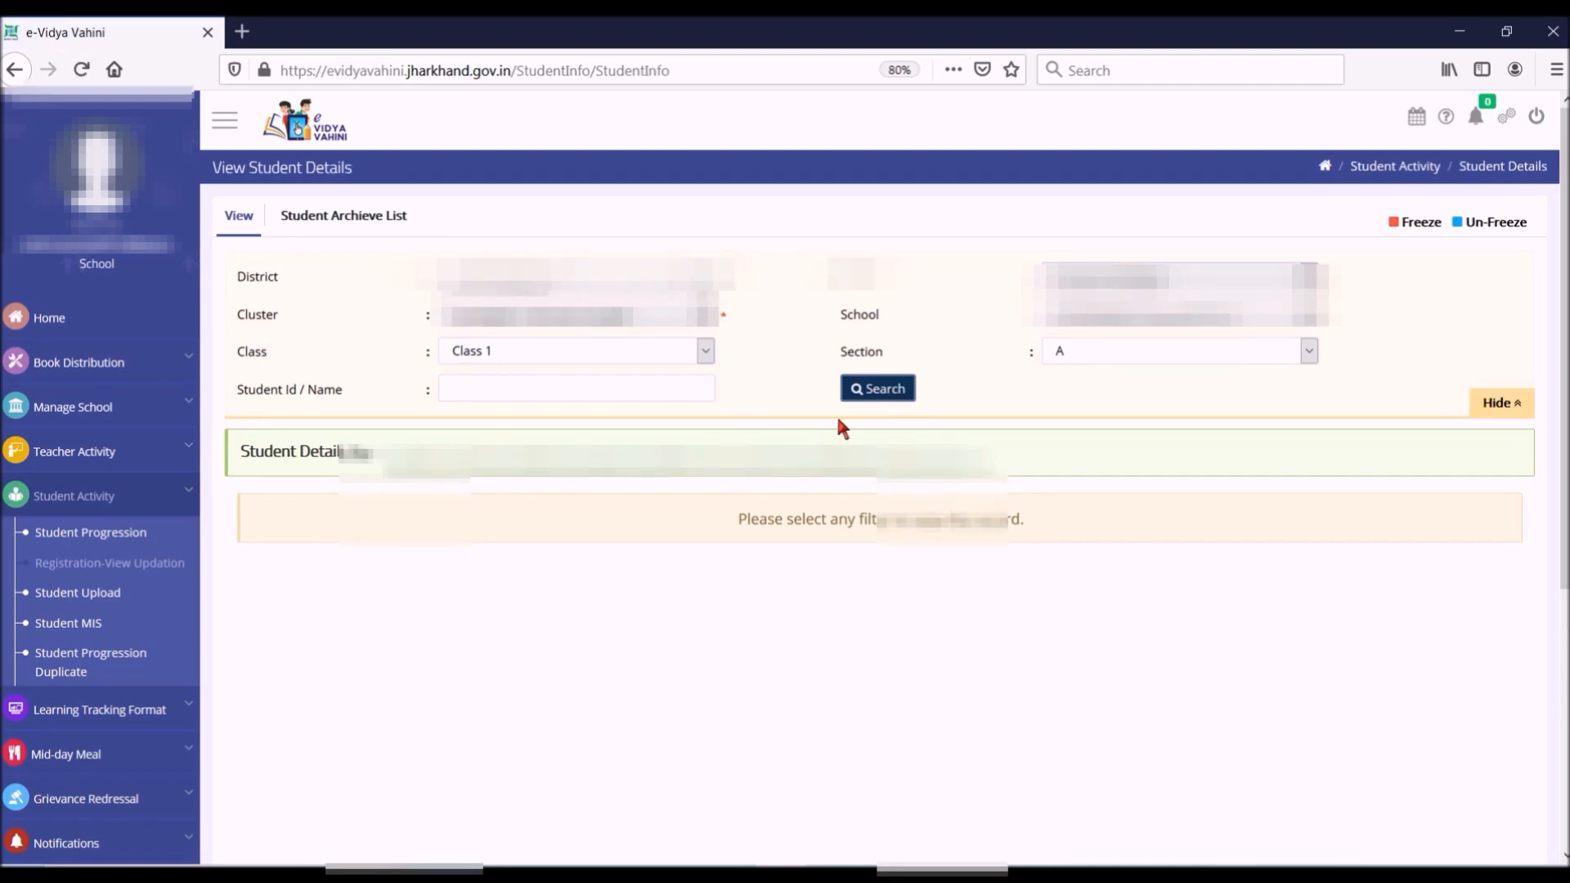
{"action": "left_click", "coordinate": [887, 398]}
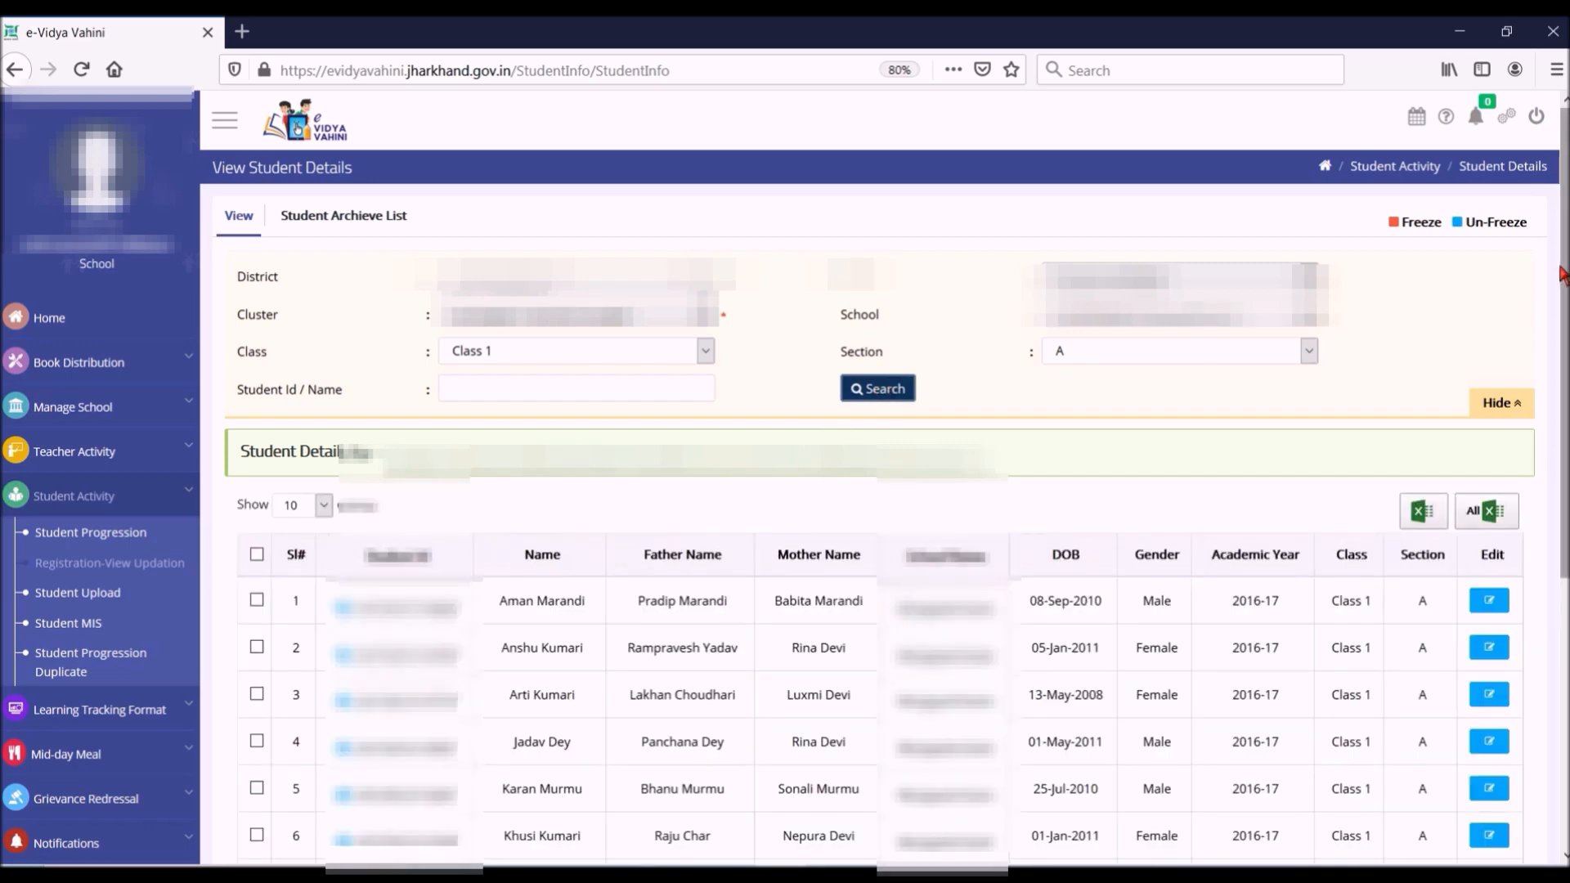
- Set the student details table to show All entries
{"action": "scroll", "coordinate": [1565, 284], "scroll_direction": "down", "scroll_amount": 3}
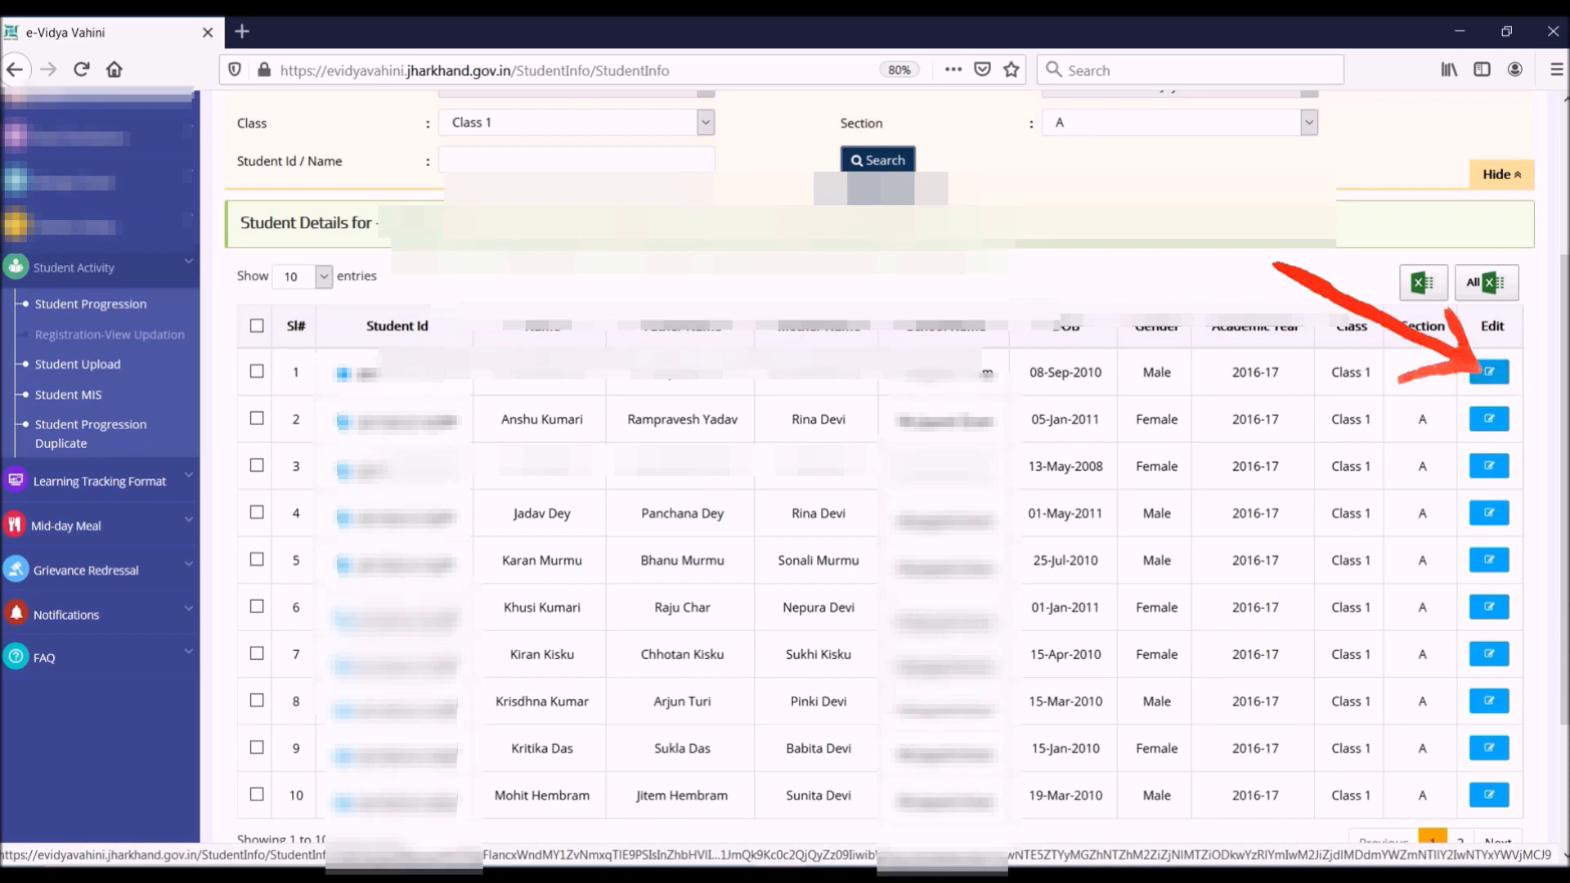
{"action": "mouse_move", "coordinate": [1565, 400]}
{"action": "left_mouse_down"}
{"action": "mouse_move", "coordinate": [1565, 439]}
{"action": "mouse_move", "coordinate": [1565, 398]}
{"action": "left_mouse_up"}
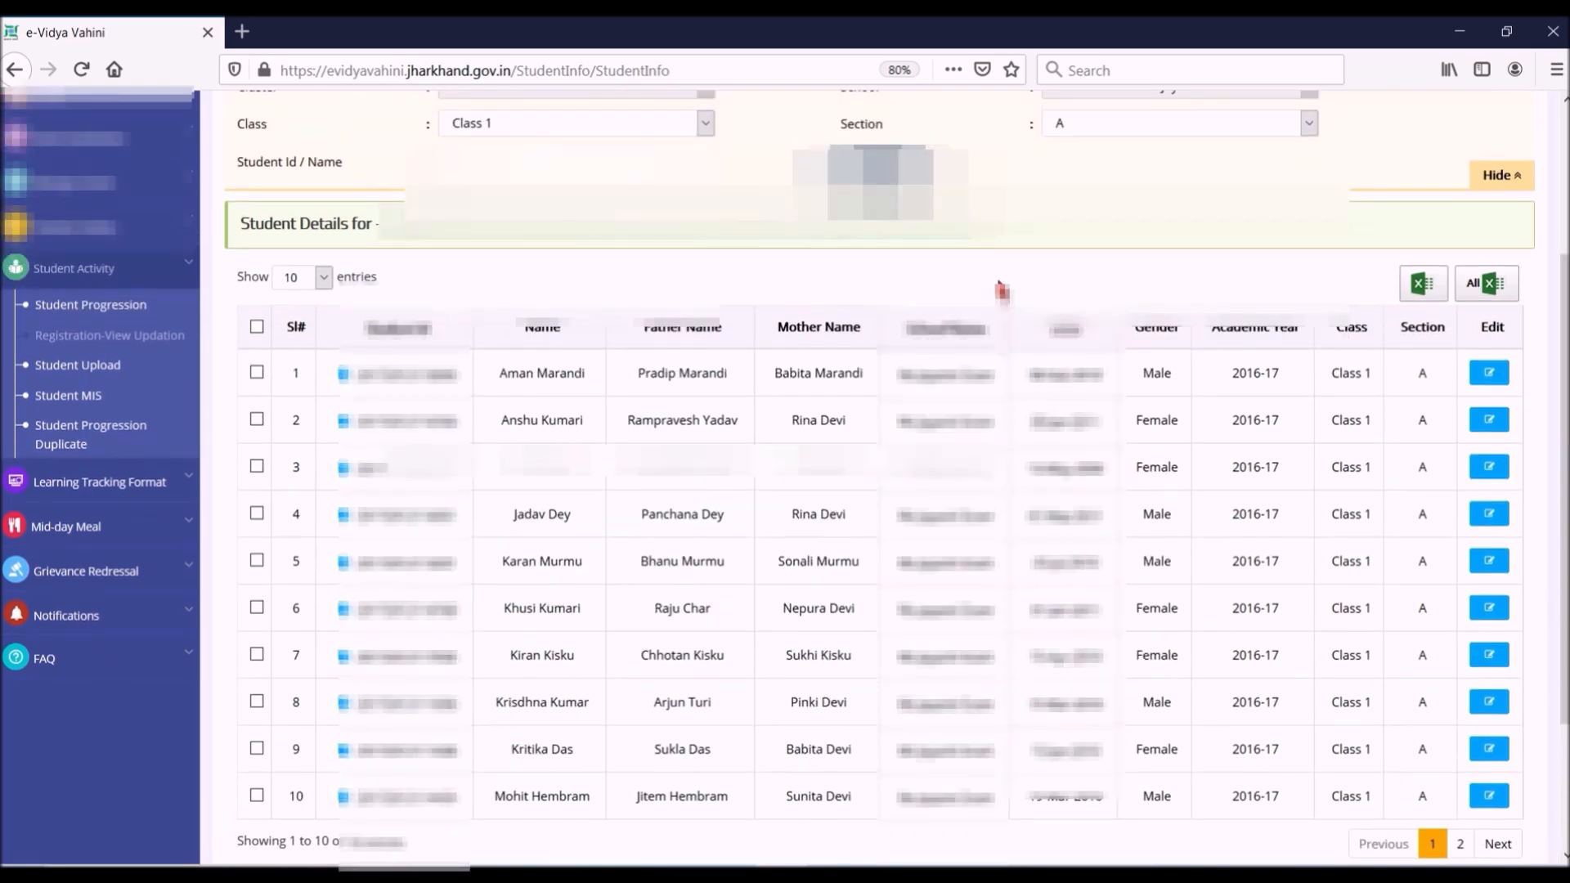
{"action": "left_click", "coordinate": [324, 279]}
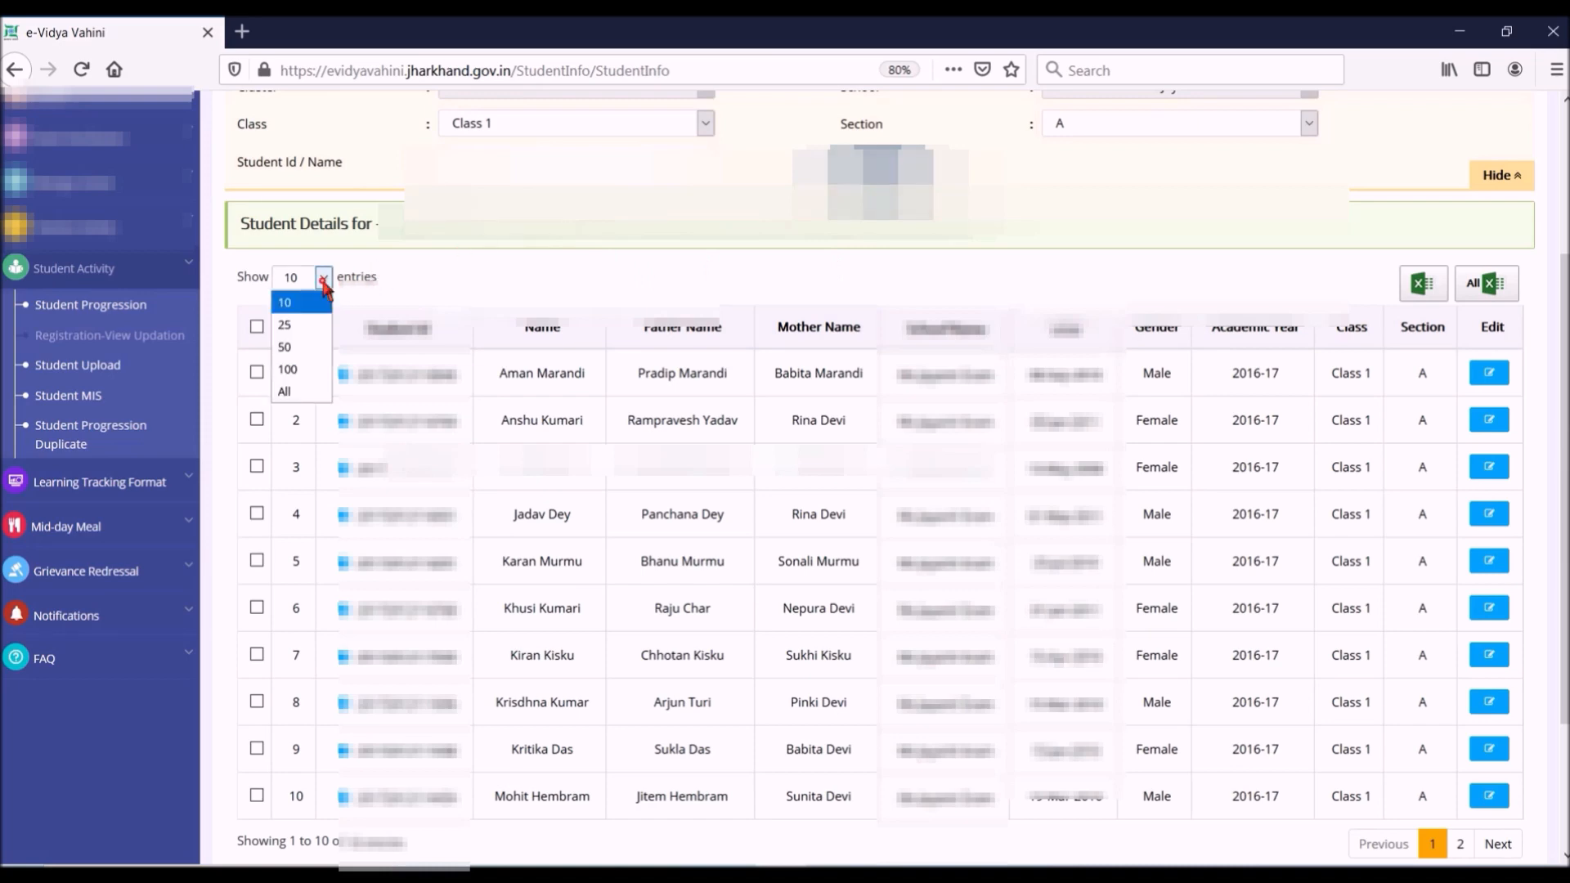
{"action": "left_click", "coordinate": [304, 400]}
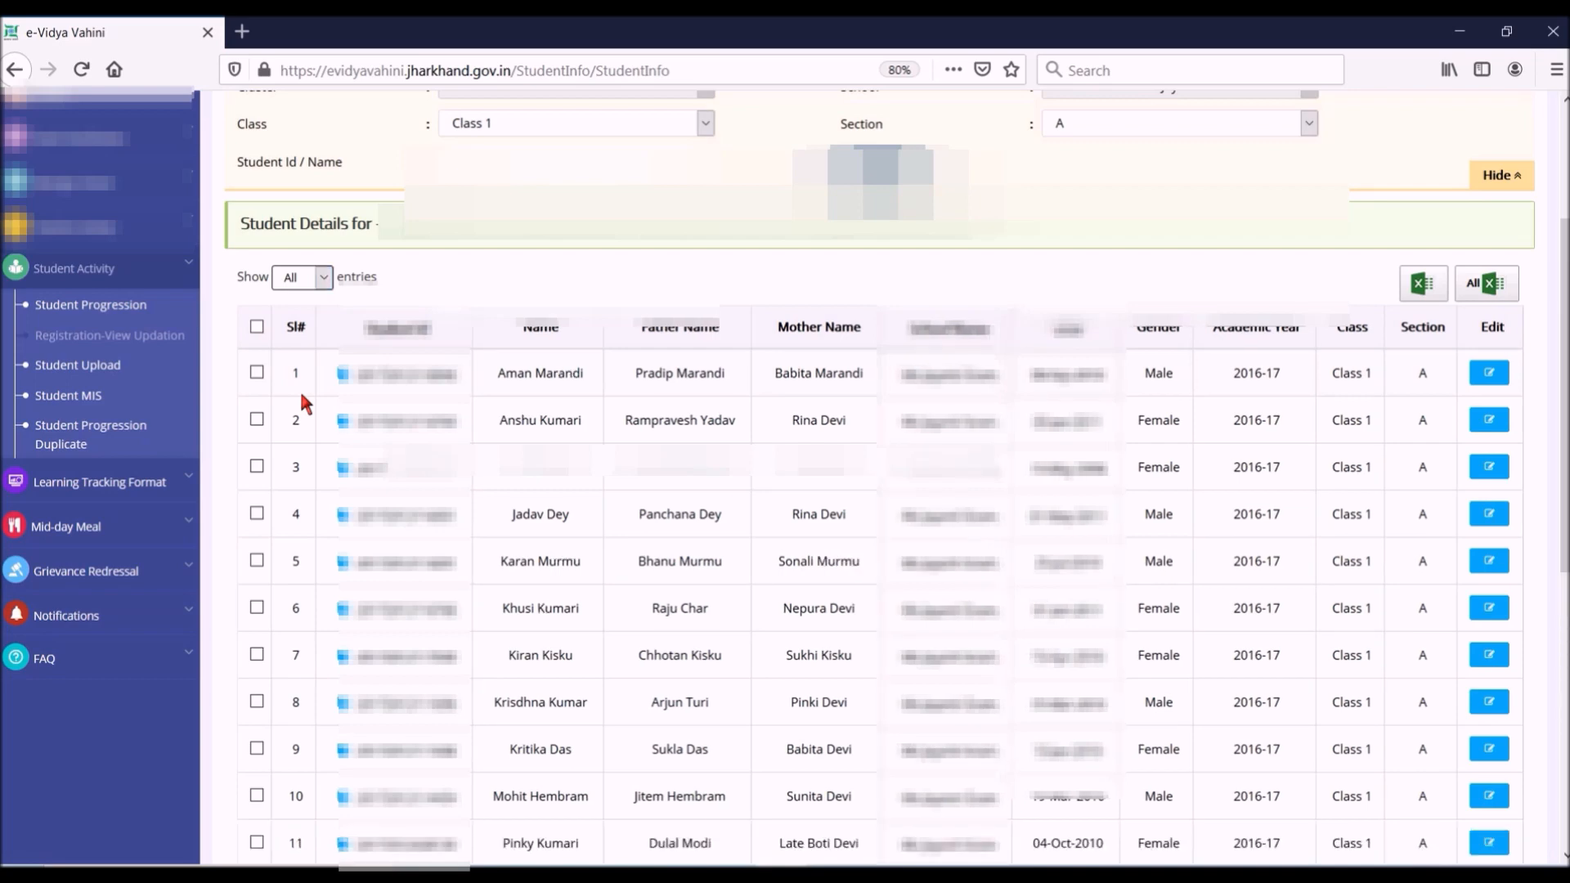
- Export the student list to Excel, save StudentLists.xlsx, and open the downloaded workbook
{"action": "mouse_move", "coordinate": [1564, 360]}
{"action": "left_mouse_down"}
{"action": "mouse_move", "coordinate": [1564, 605]}
{"action": "mouse_move", "coordinate": [1564, 372]}
{"action": "left_mouse_up"}
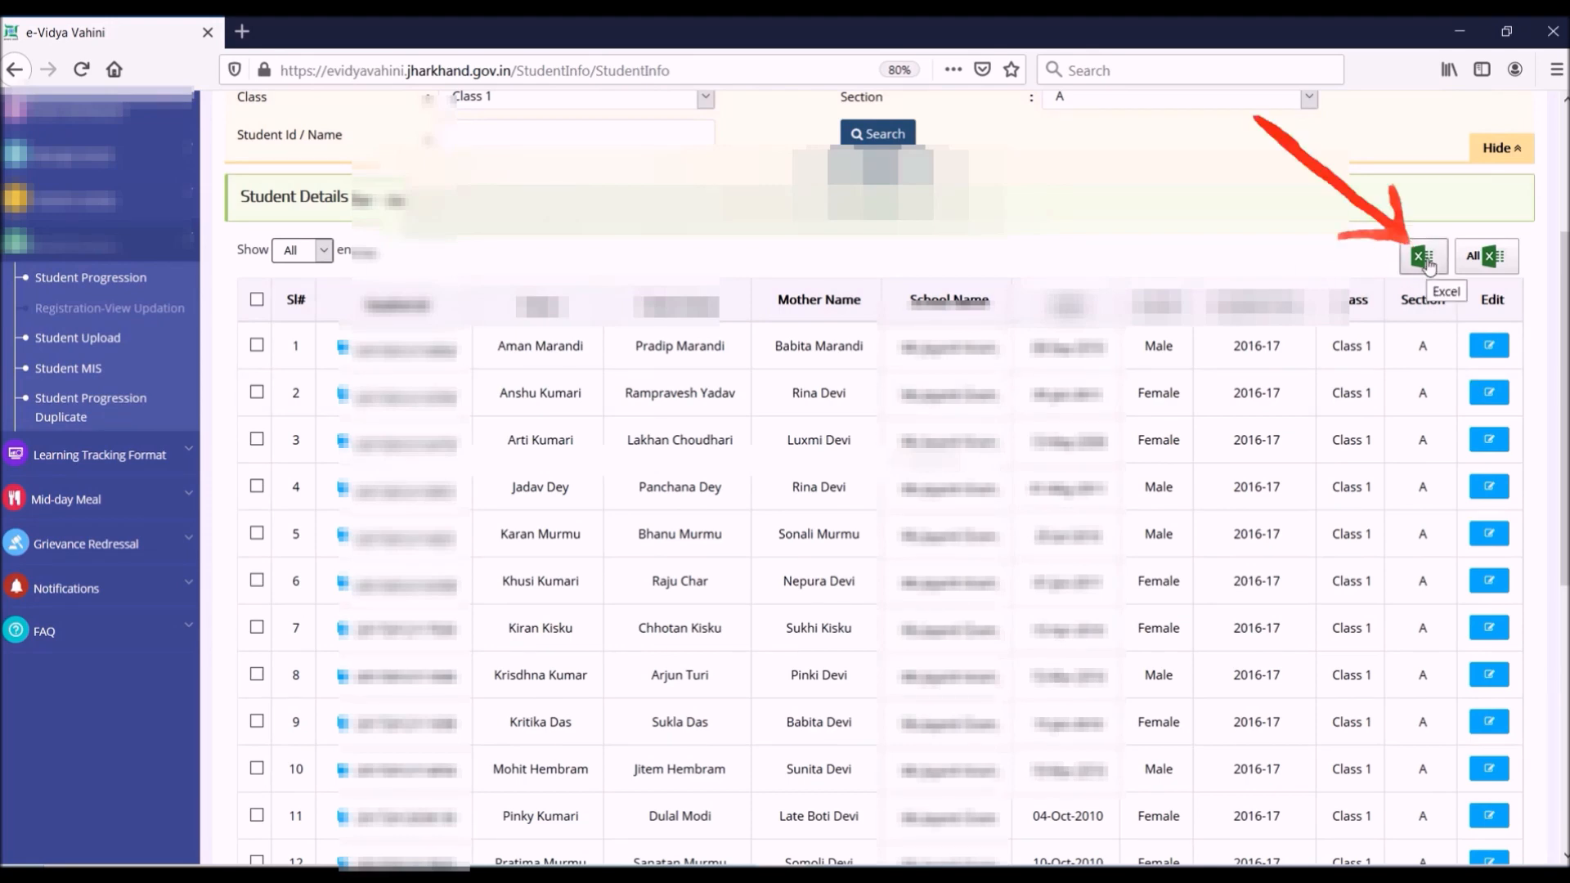
{"action": "left_click", "coordinate": [1481, 270]}
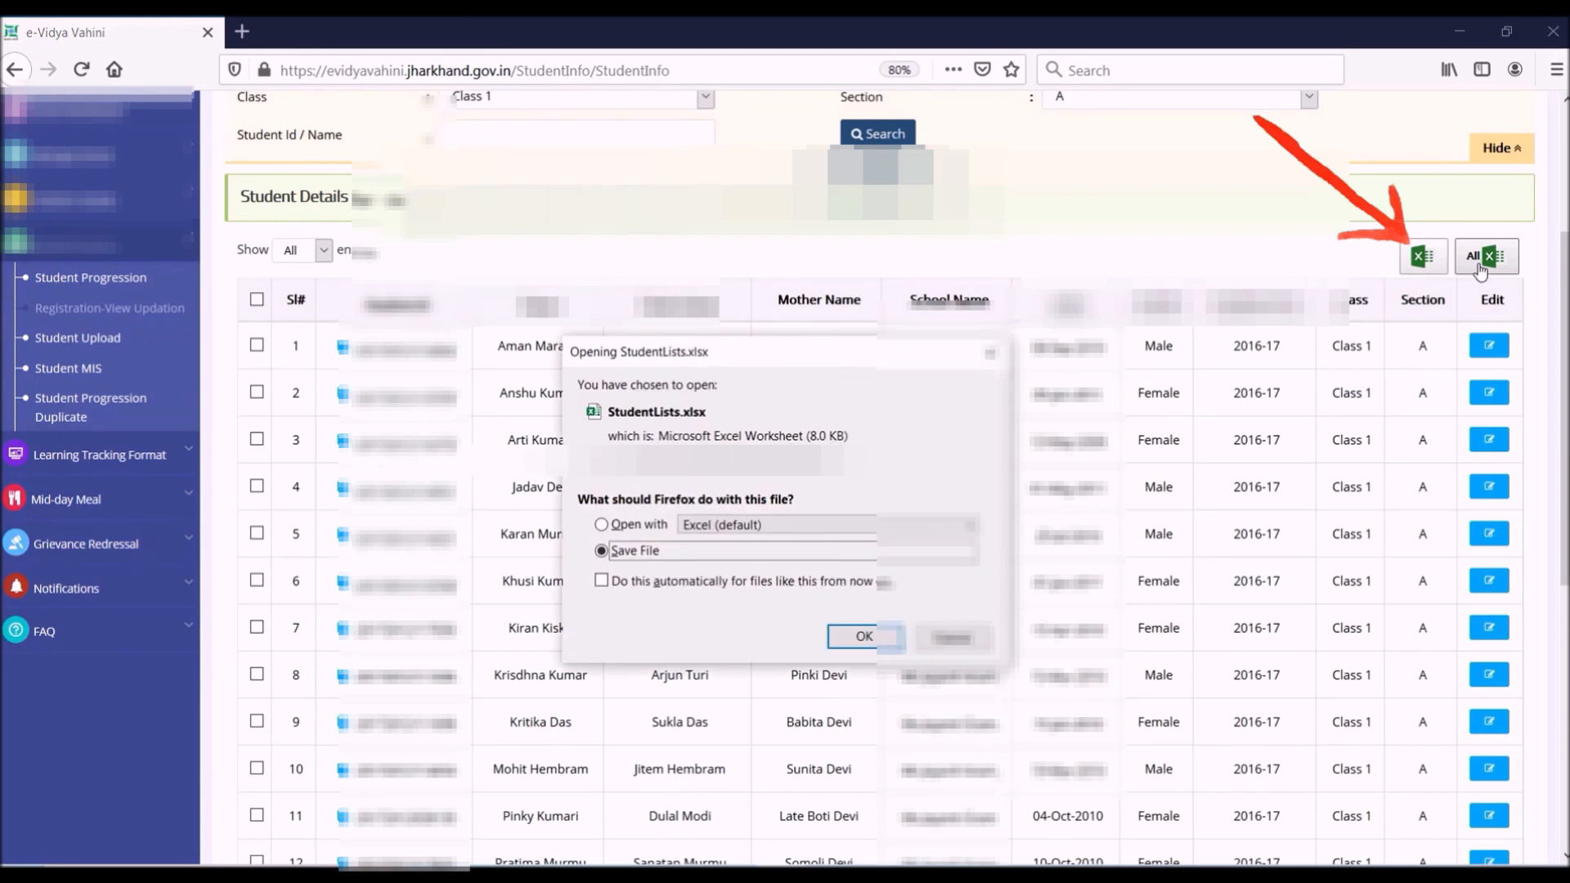
{"action": "left_click", "coordinate": [846, 634]}
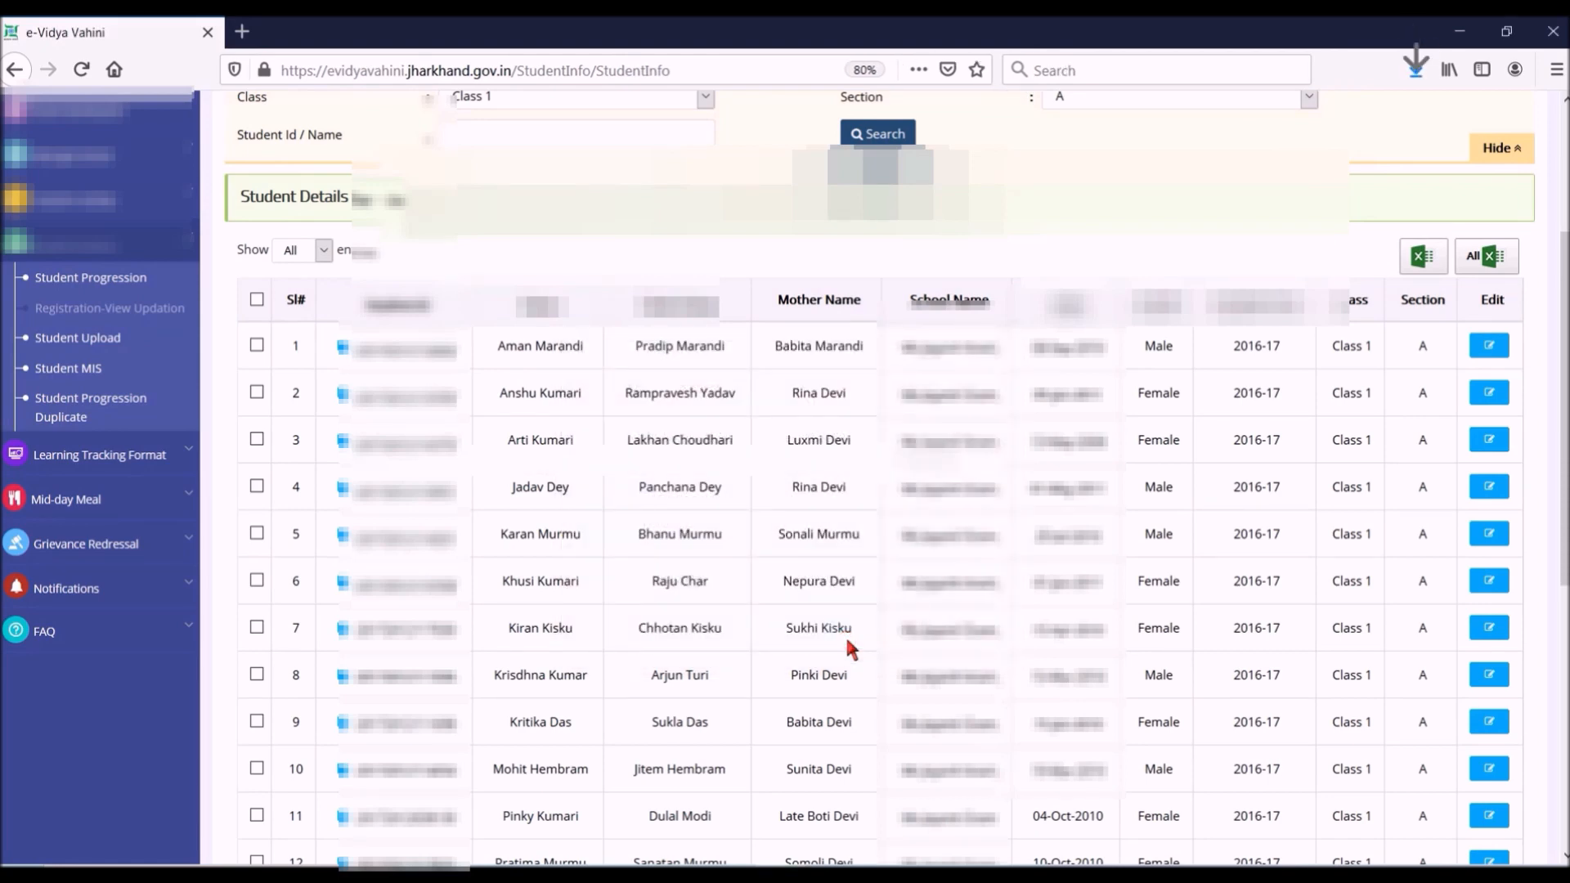
{"action": "left_click", "coordinate": [1415, 70]}
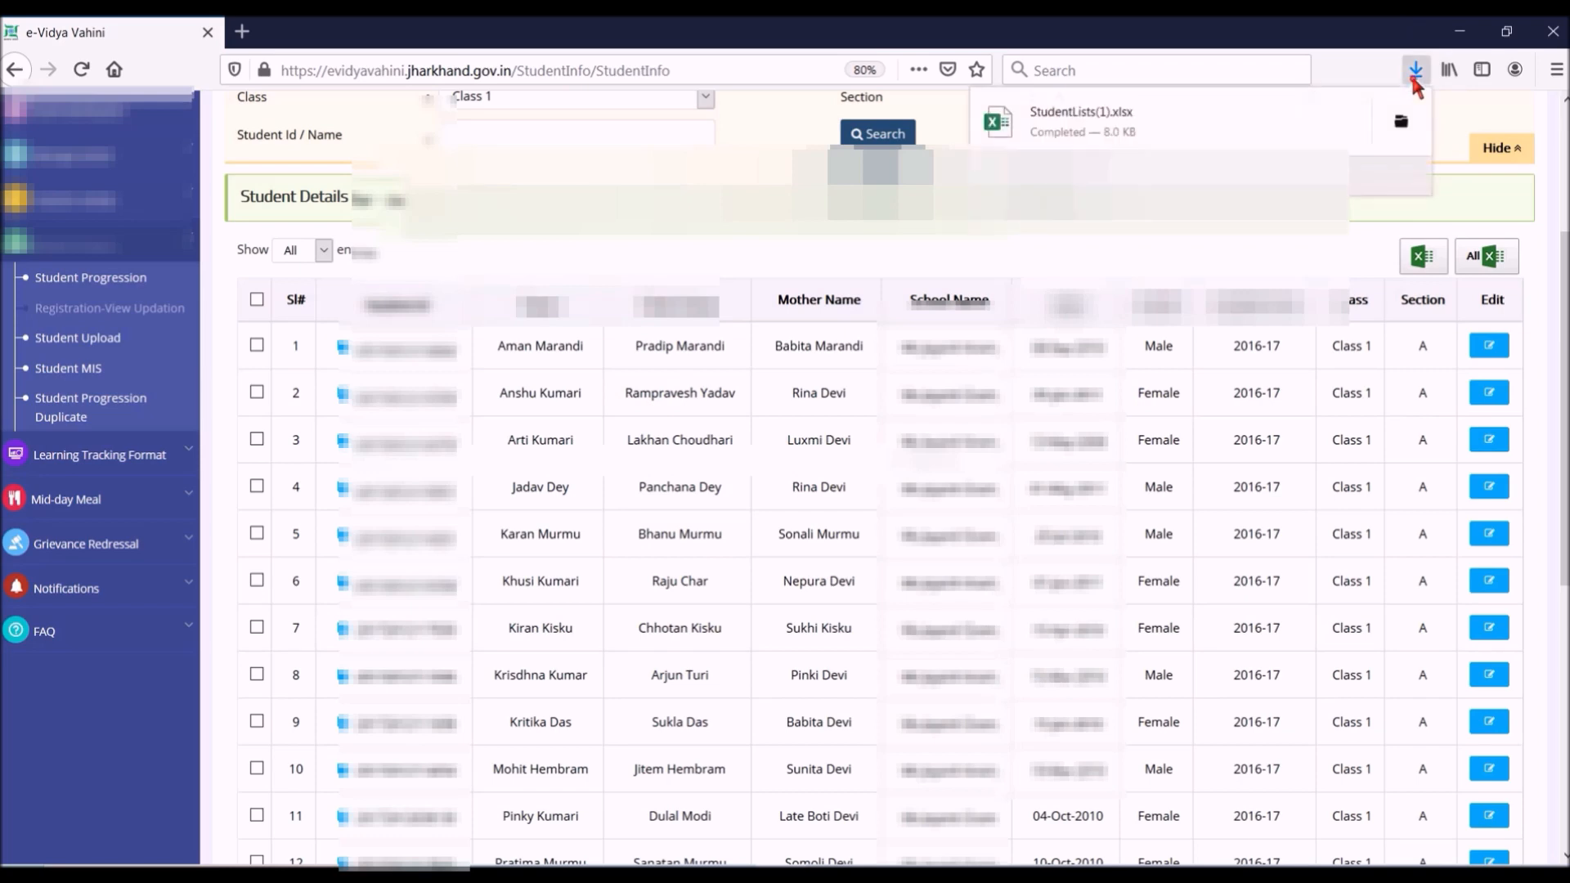
{"action": "left_click", "coordinate": [1219, 128]}
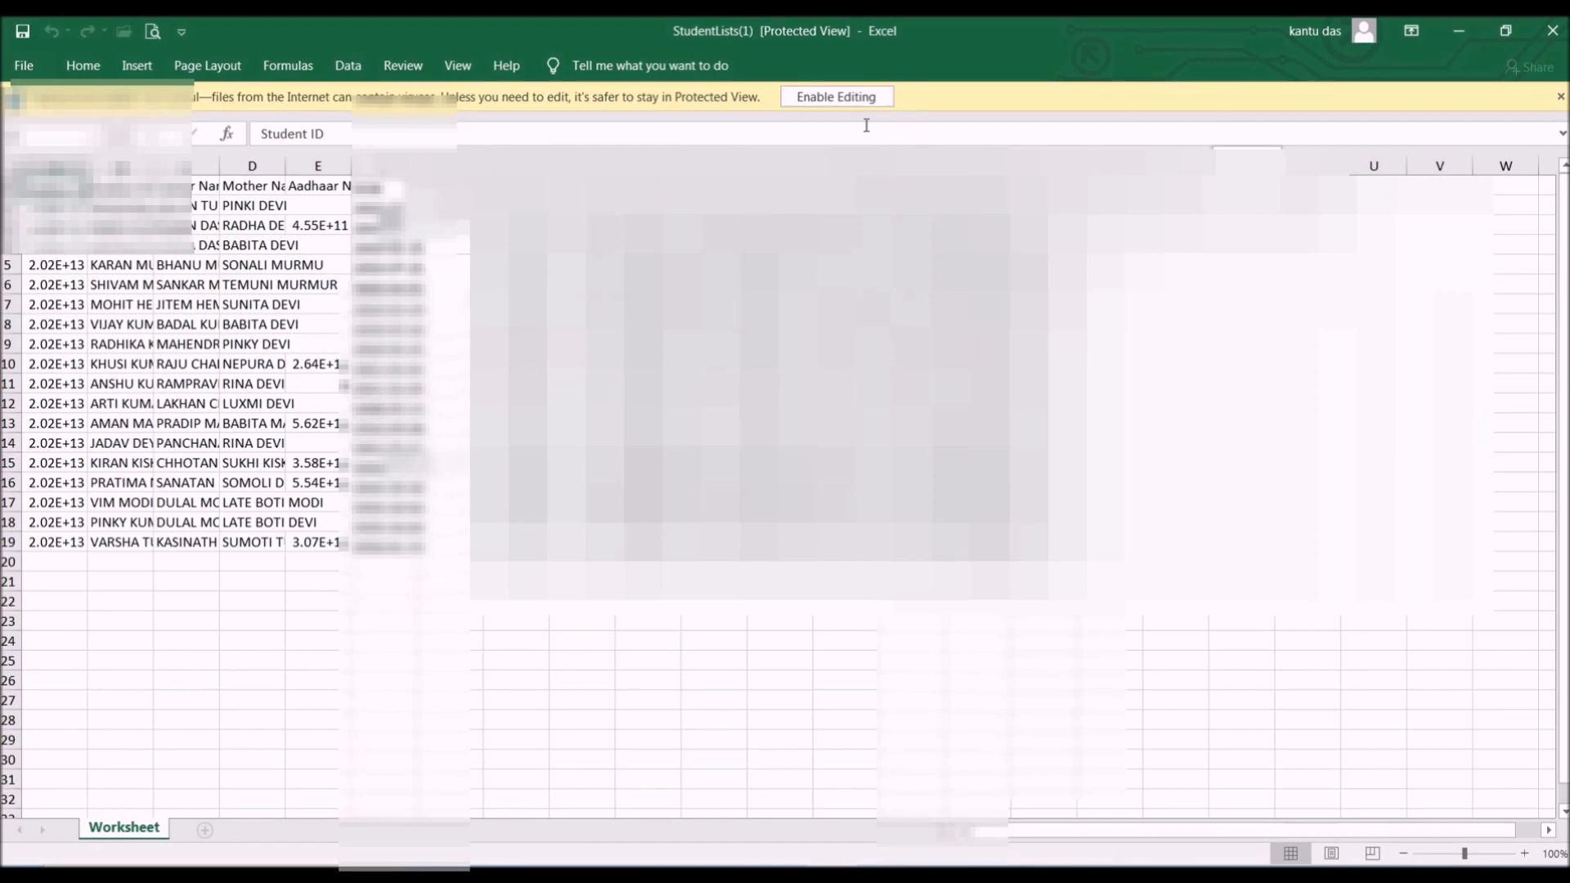
- Autofit the width of all columns in the exported student worksheet
{"action": "key", "text": "ctrl+a"}
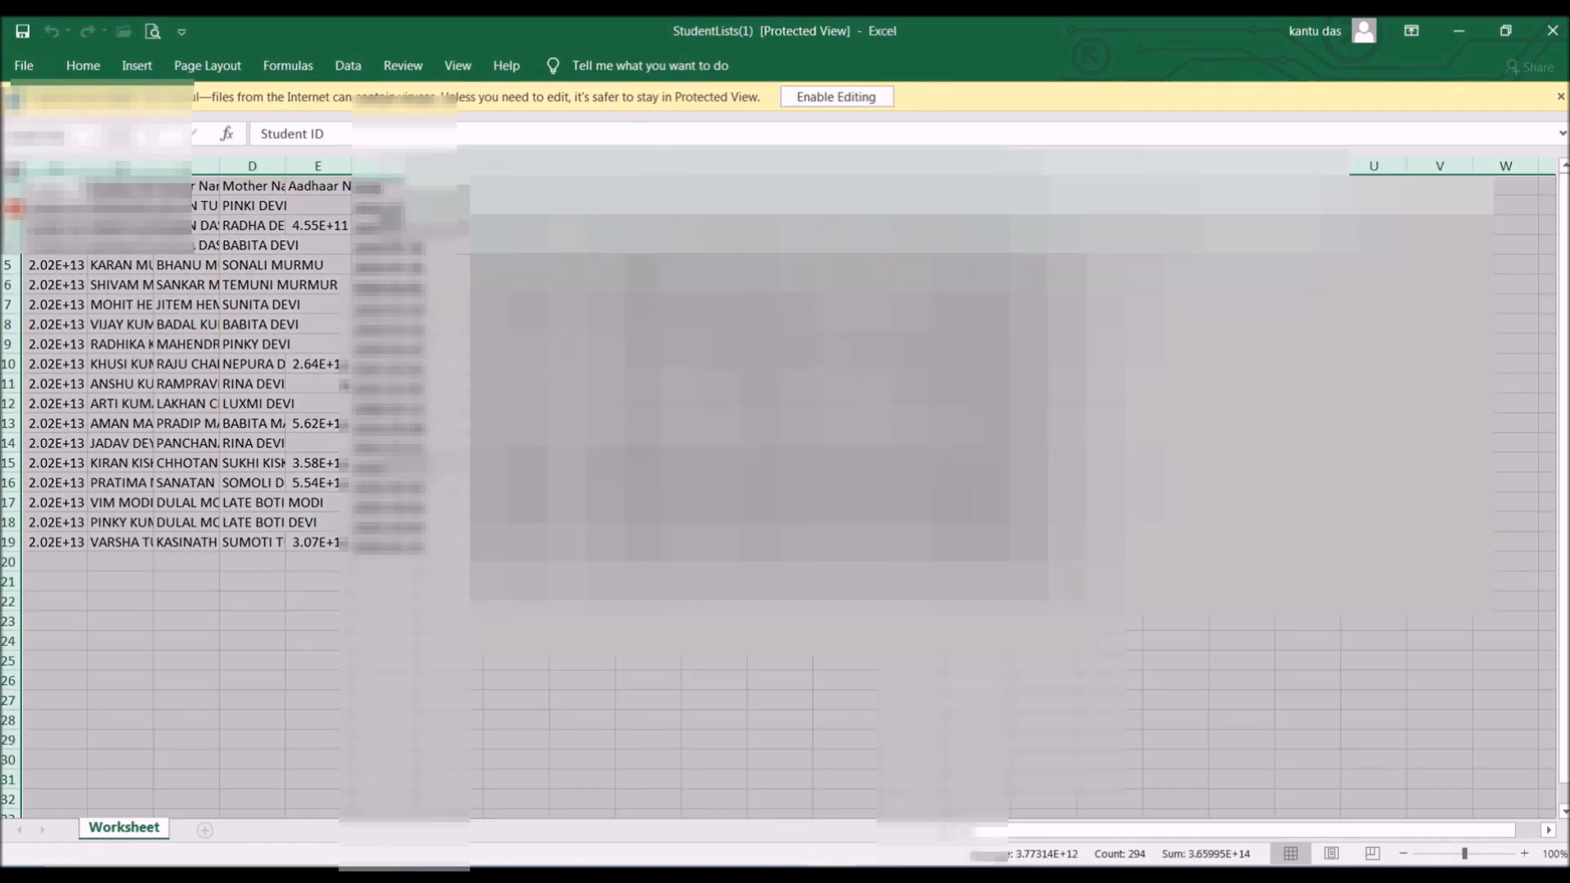
{"action": "double_click", "coordinate": [88, 168]}
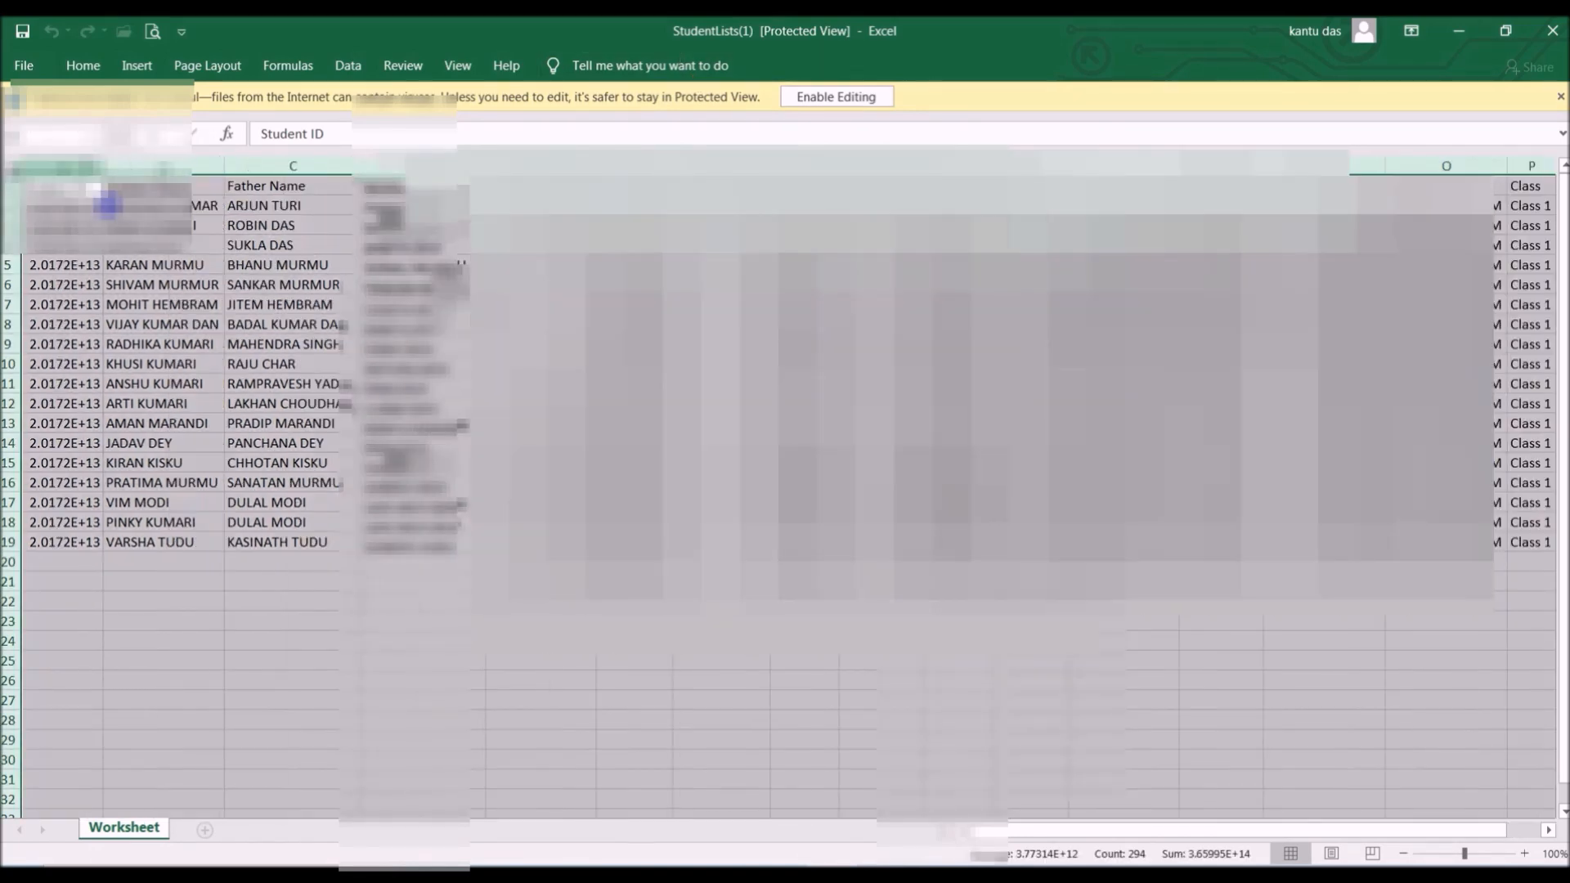
{"action": "left_click", "coordinate": [272, 227]}
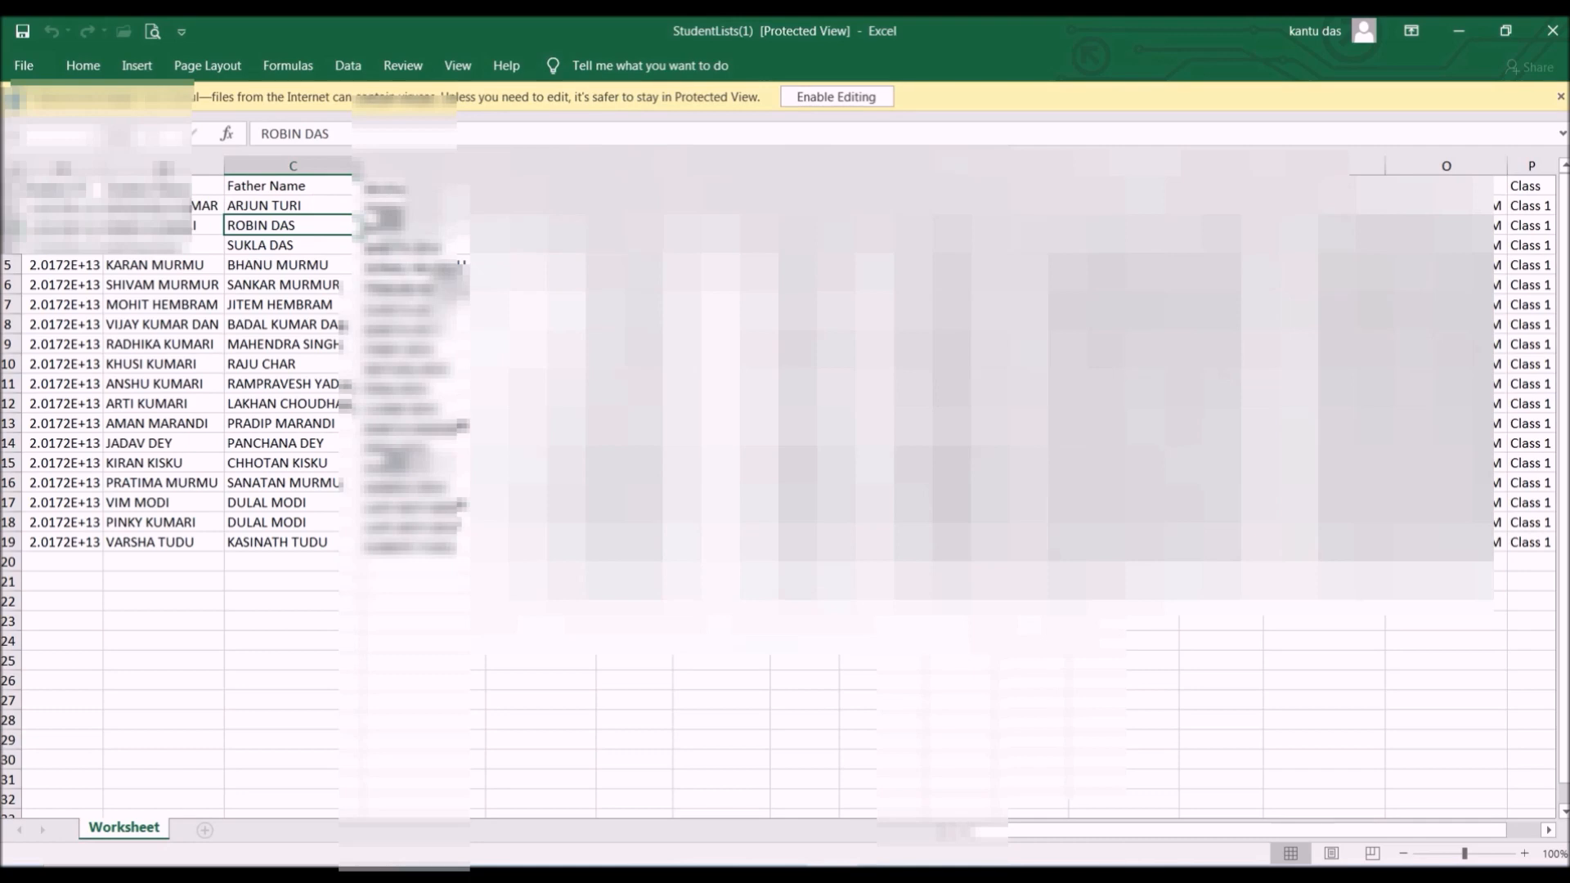
- Examine the worksheet's header row across to the columns after Section, and close the workbook
{"action": "left_click", "coordinate": [539, 187]}
{"action": "key", "text": "Right"}
{"action": "key", "text": "Right"}
{"action": "key", "text": "Right"}
{"action": "key", "text": "Right"}
{"action": "key", "text": "Right"}
{"action": "key", "text": "Right"}
{"action": "key", "text": "Right"}
{"action": "key", "text": "Right"}
{"action": "key", "text": "Right"}
{"action": "key", "text": "Right"}
{"action": "key", "text": "Right"}
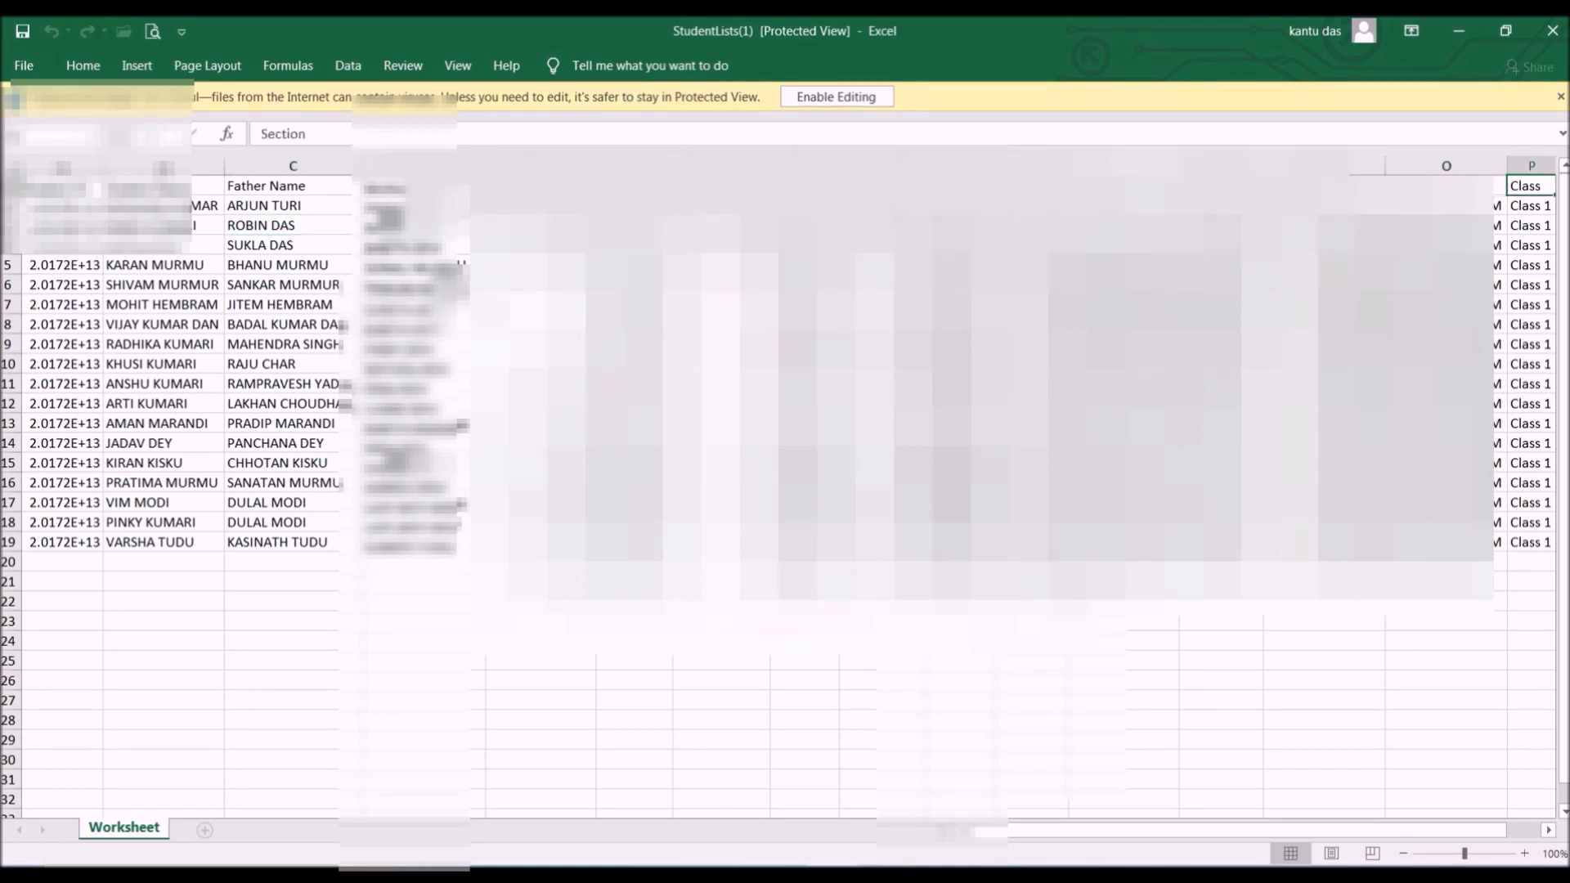
{"action": "key", "text": "Right"}
{"action": "key", "text": "Right"}
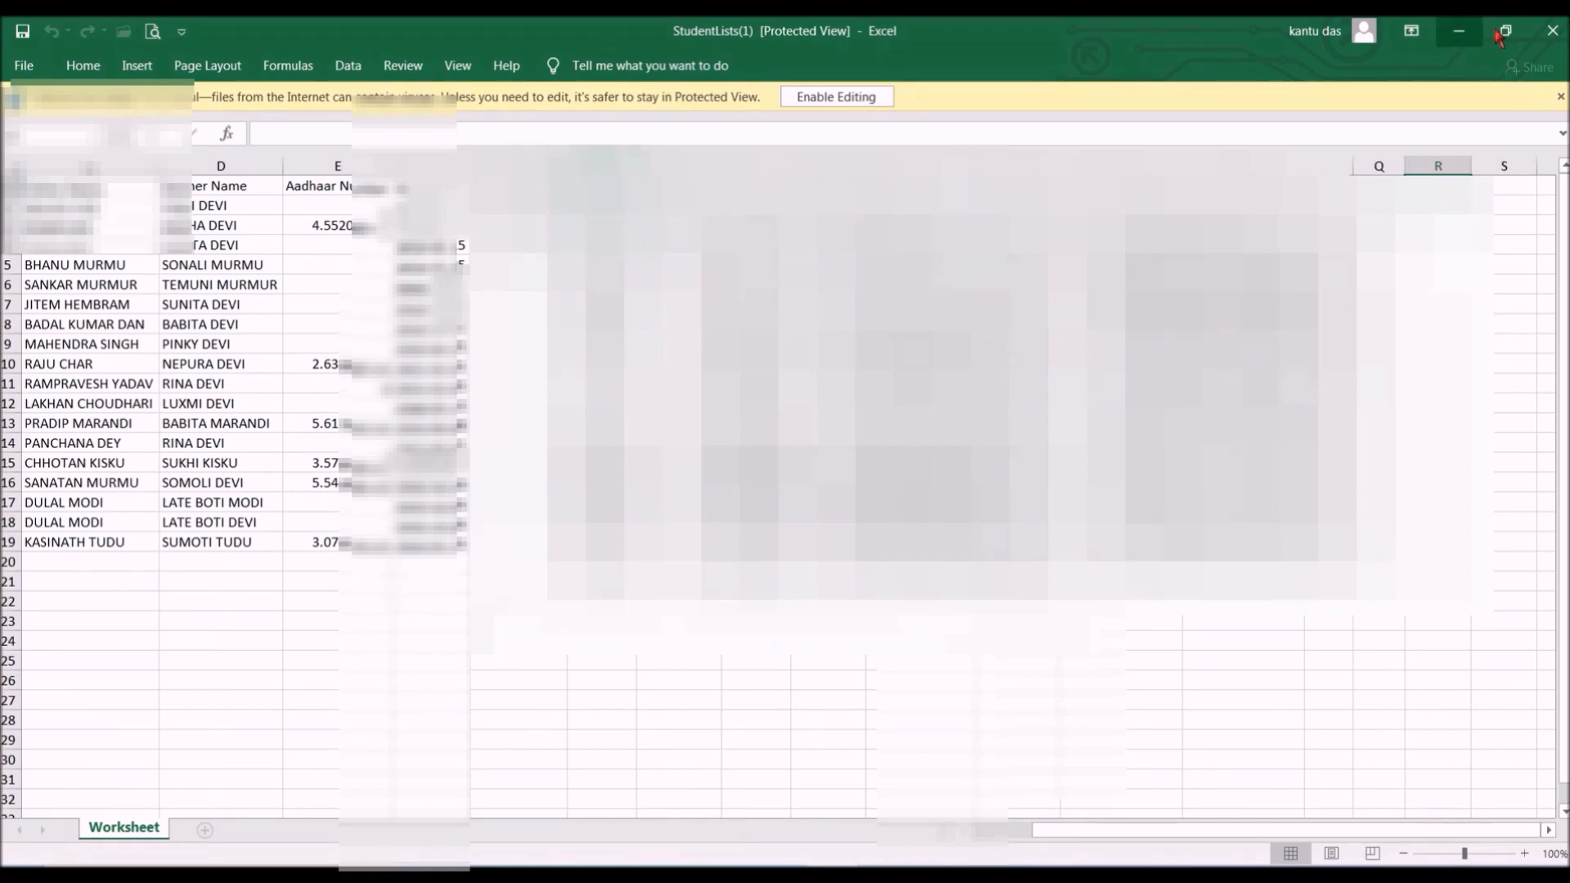
{"action": "left_click", "coordinate": [1550, 32]}
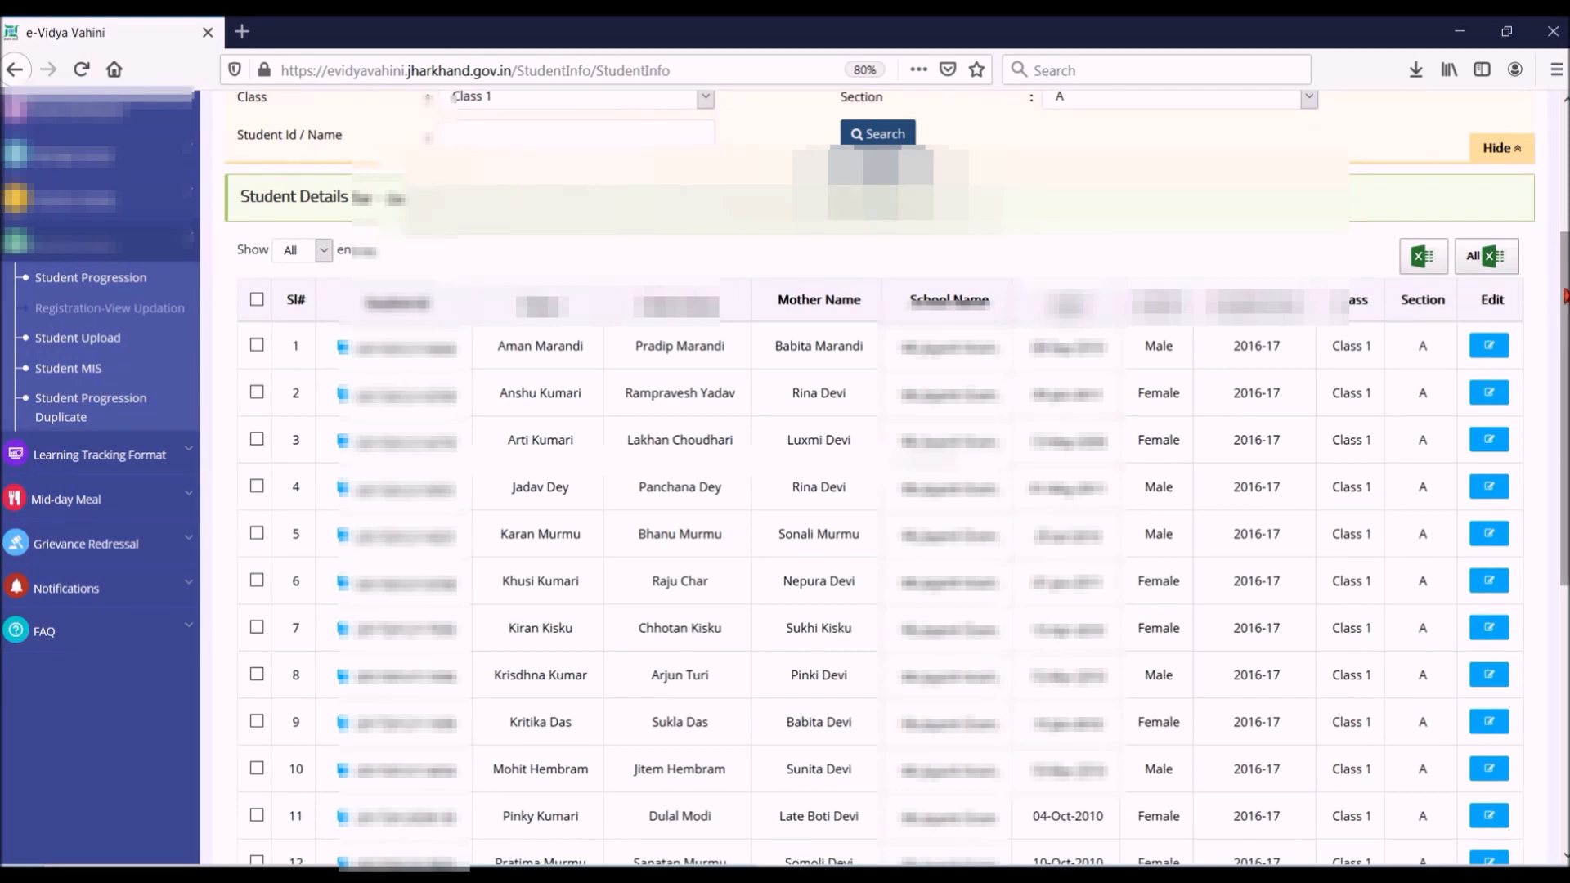
- Return to the Student Progression page and open the new enrollment form for 2016-17
{"action": "scroll", "coordinate": [1561, 288], "scroll_direction": "up", "scroll_amount": 3}
{"action": "scroll", "coordinate": [1561, 288], "scroll_direction": "up", "scroll_amount": 3}
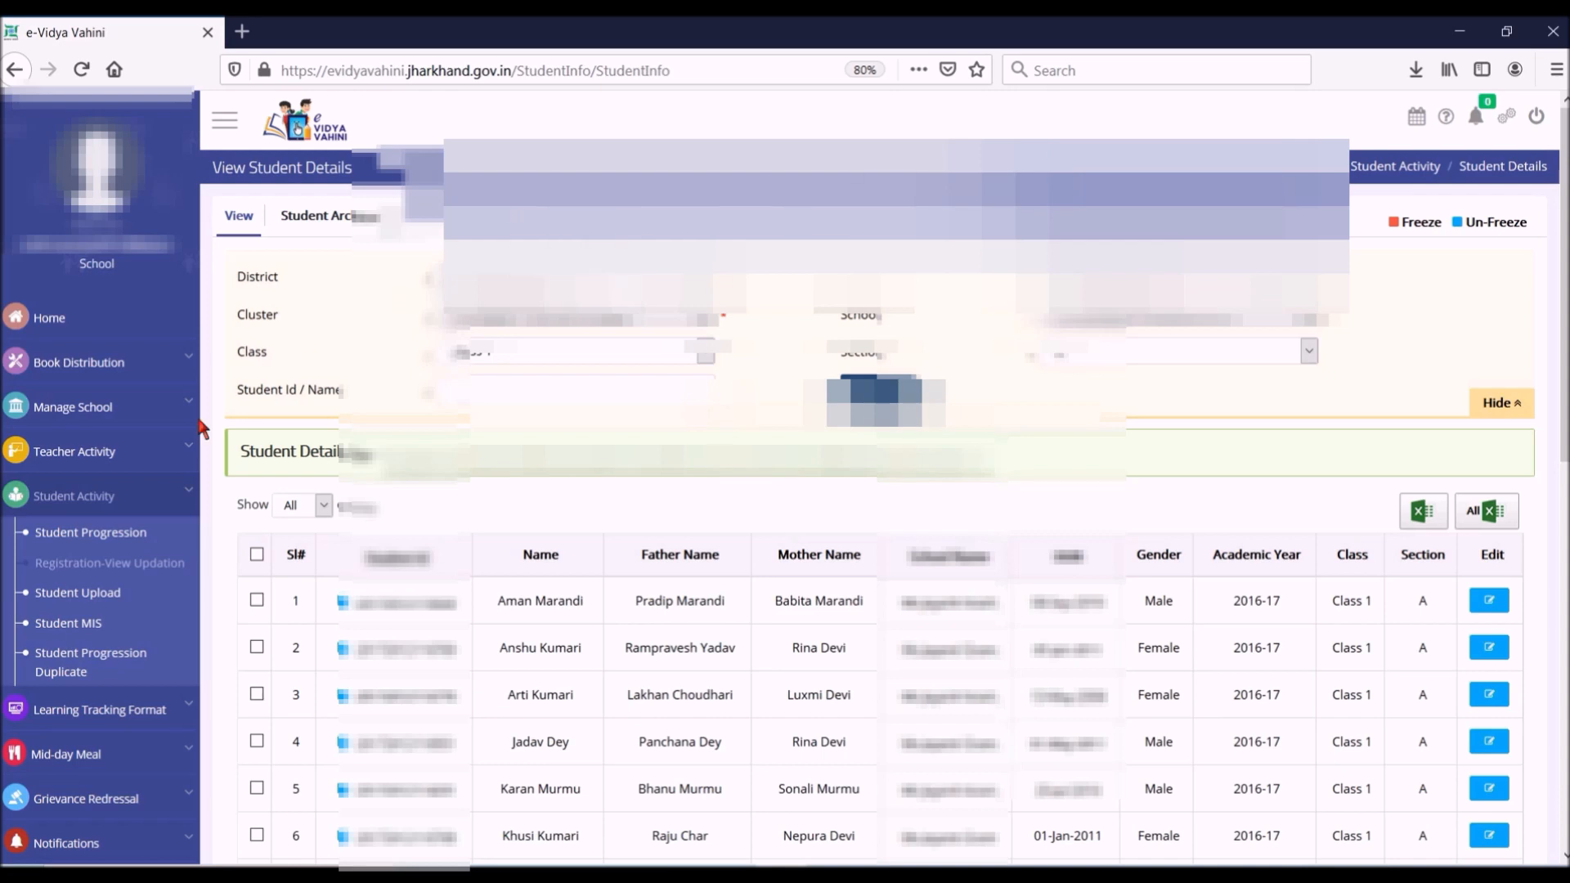
{"action": "left_click", "coordinate": [120, 537]}
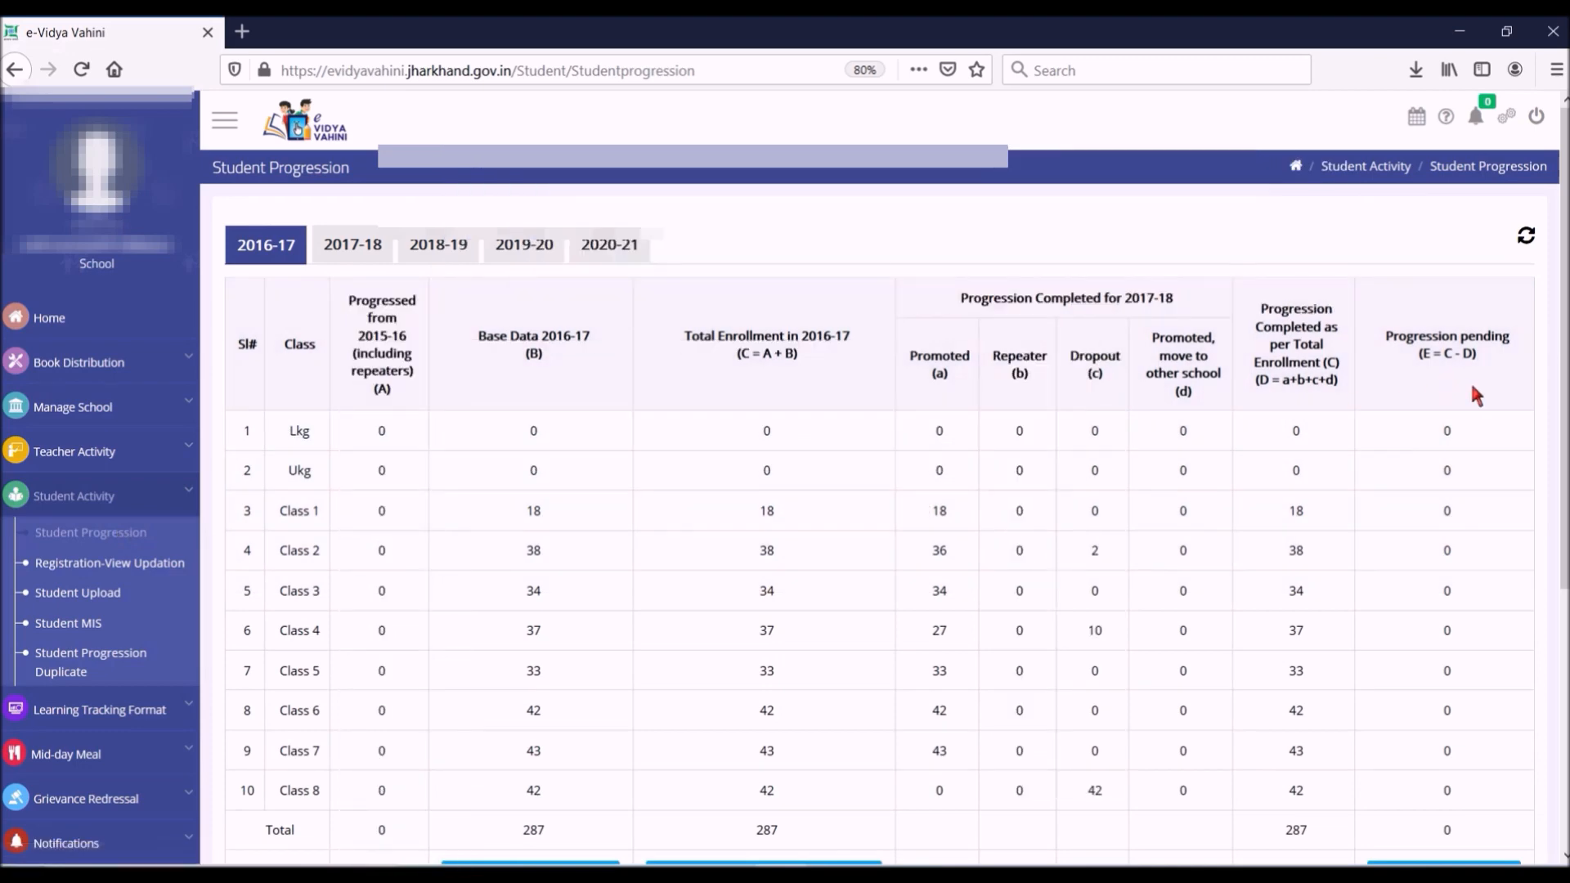
{"action": "left_click_drag", "start_coordinate": [1564, 442], "coordinate": [1564, 513]}
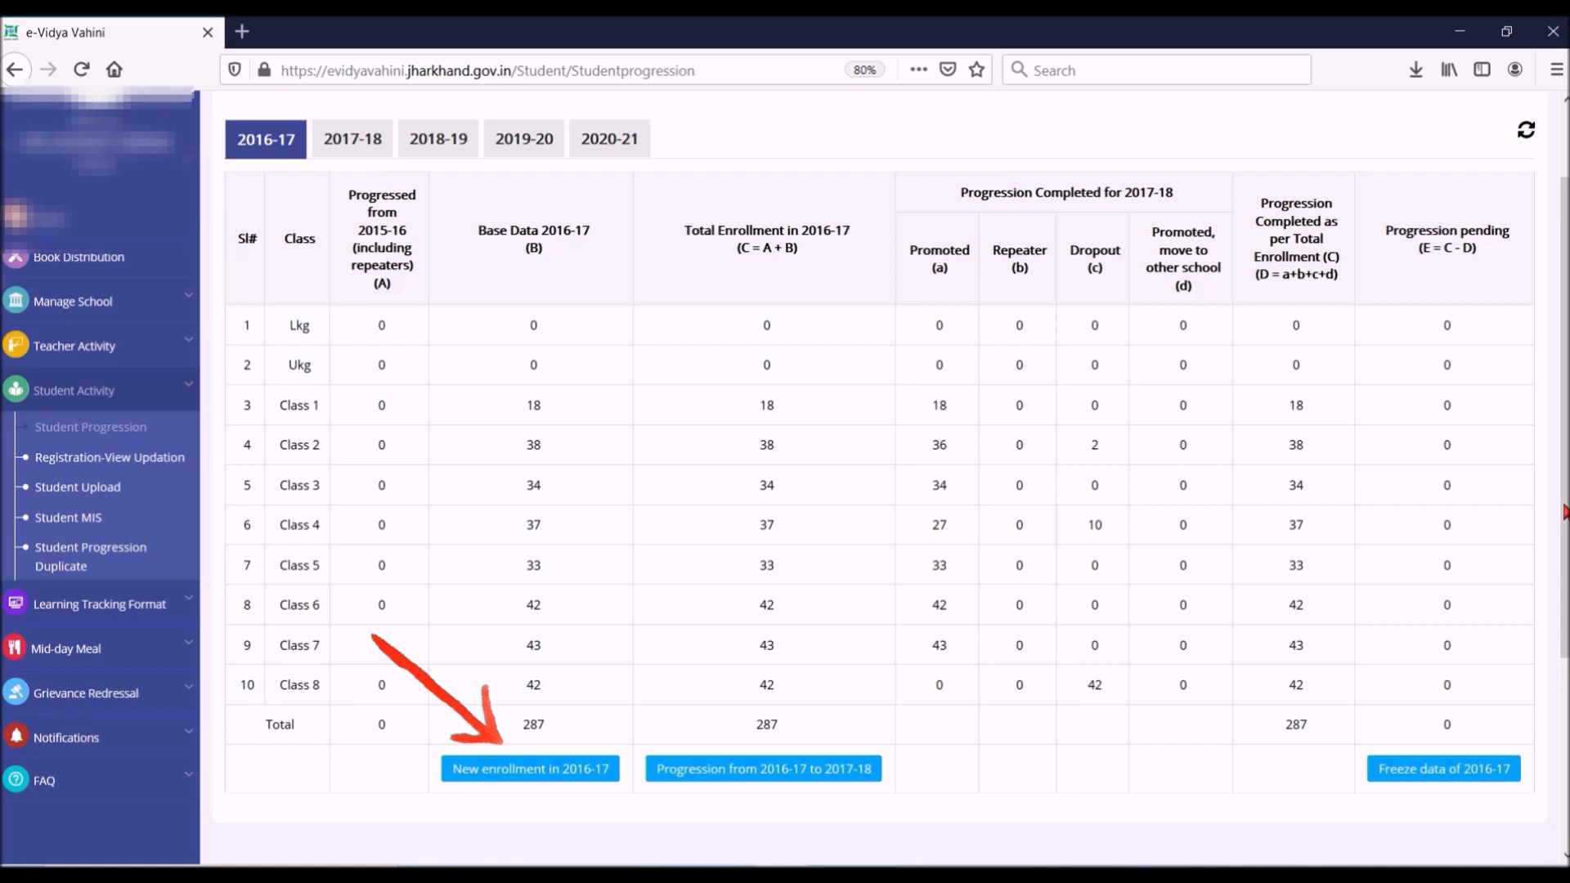
{"action": "left_click", "coordinate": [601, 770]}
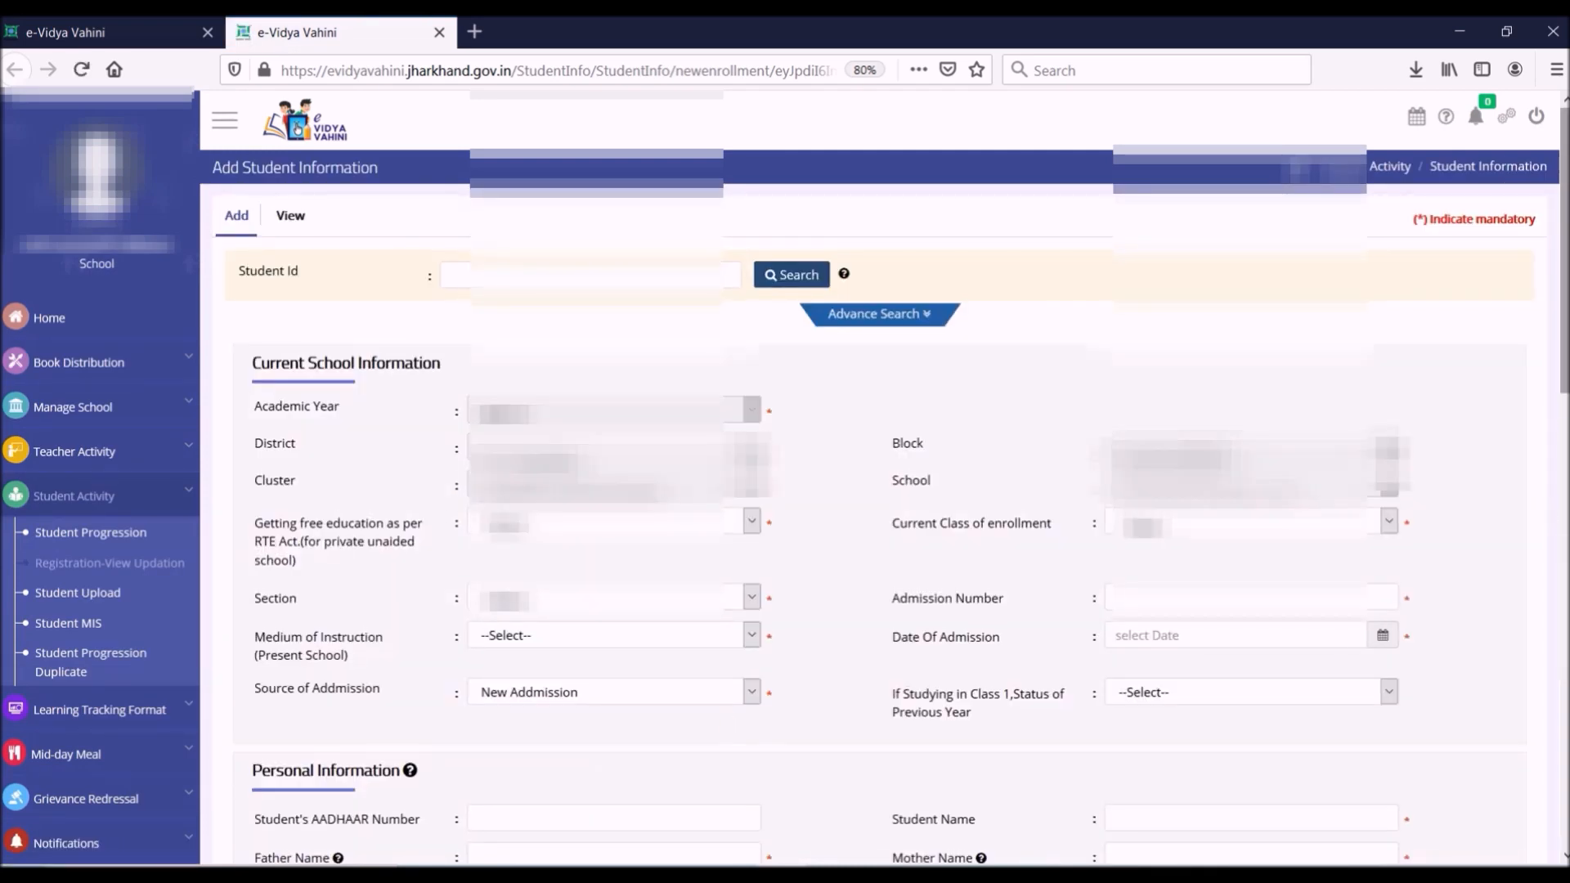
- Review the school, personal, facilitation, bank and parent fields of the Add Student Information form
{"action": "scroll", "coordinate": [879, 474], "scroll_direction": "down", "scroll_amount": 4}
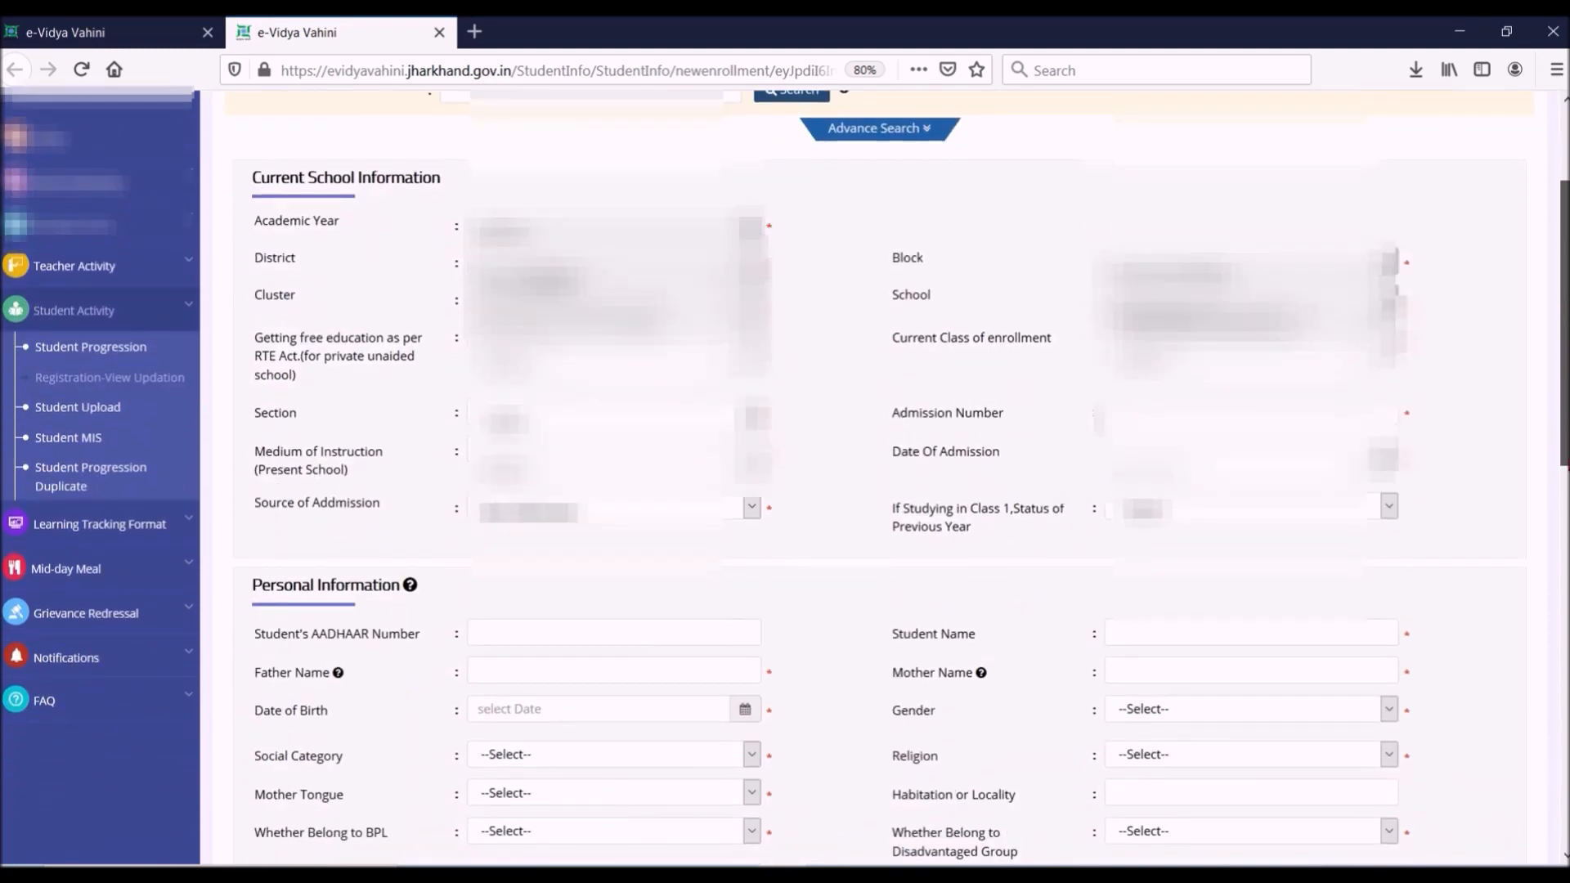
{"action": "scroll", "coordinate": [879, 474], "scroll_direction": "down", "scroll_amount": 12}
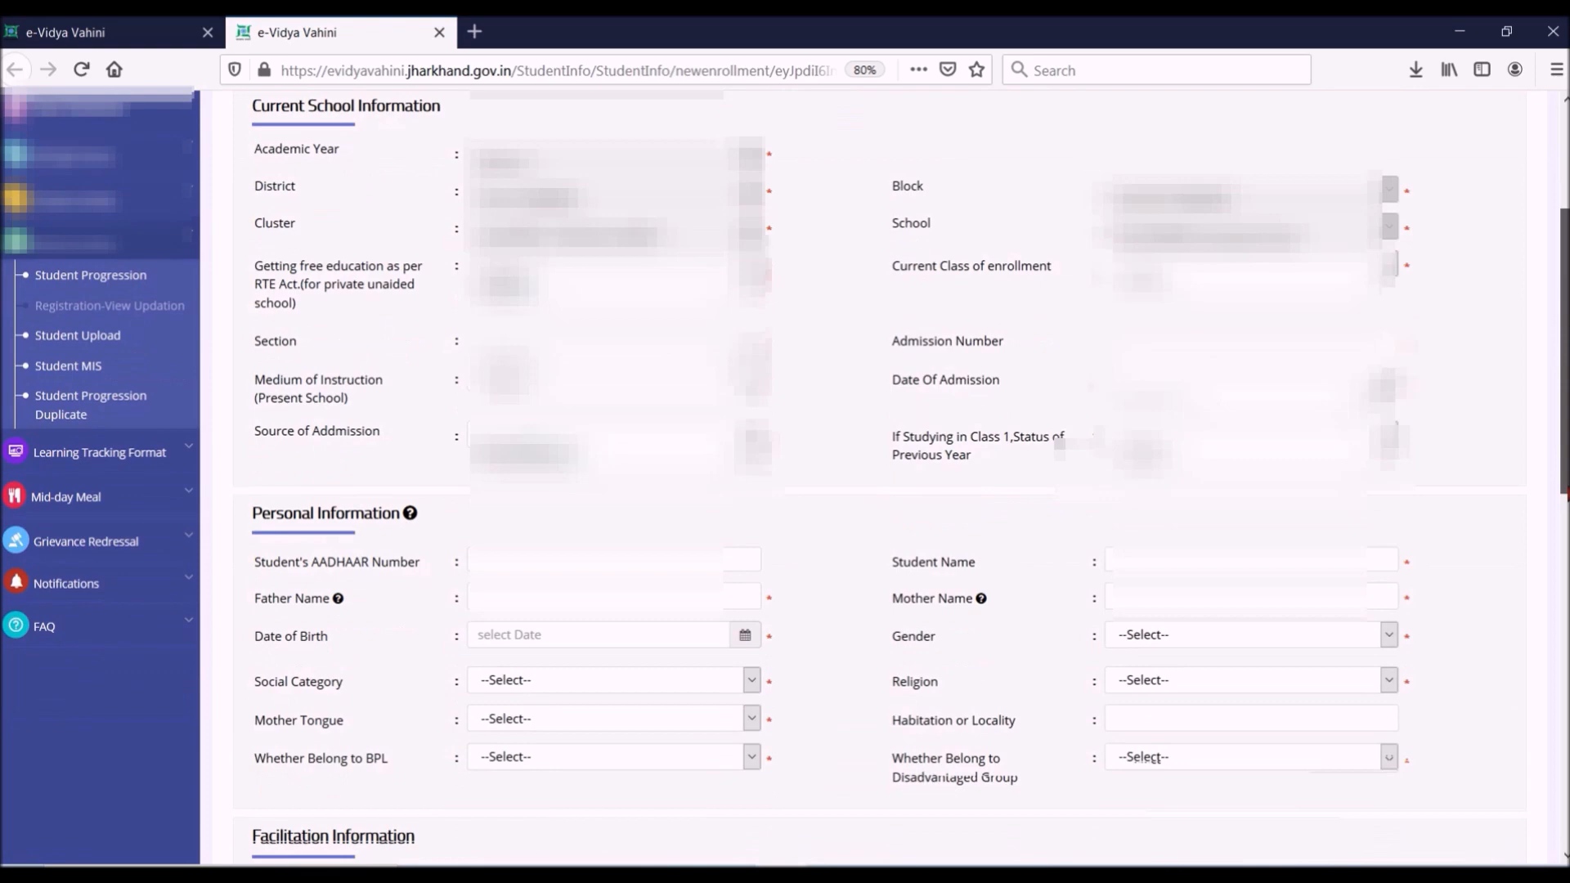
{"action": "scroll", "coordinate": [879, 474], "scroll_direction": "down", "scroll_amount": 2}
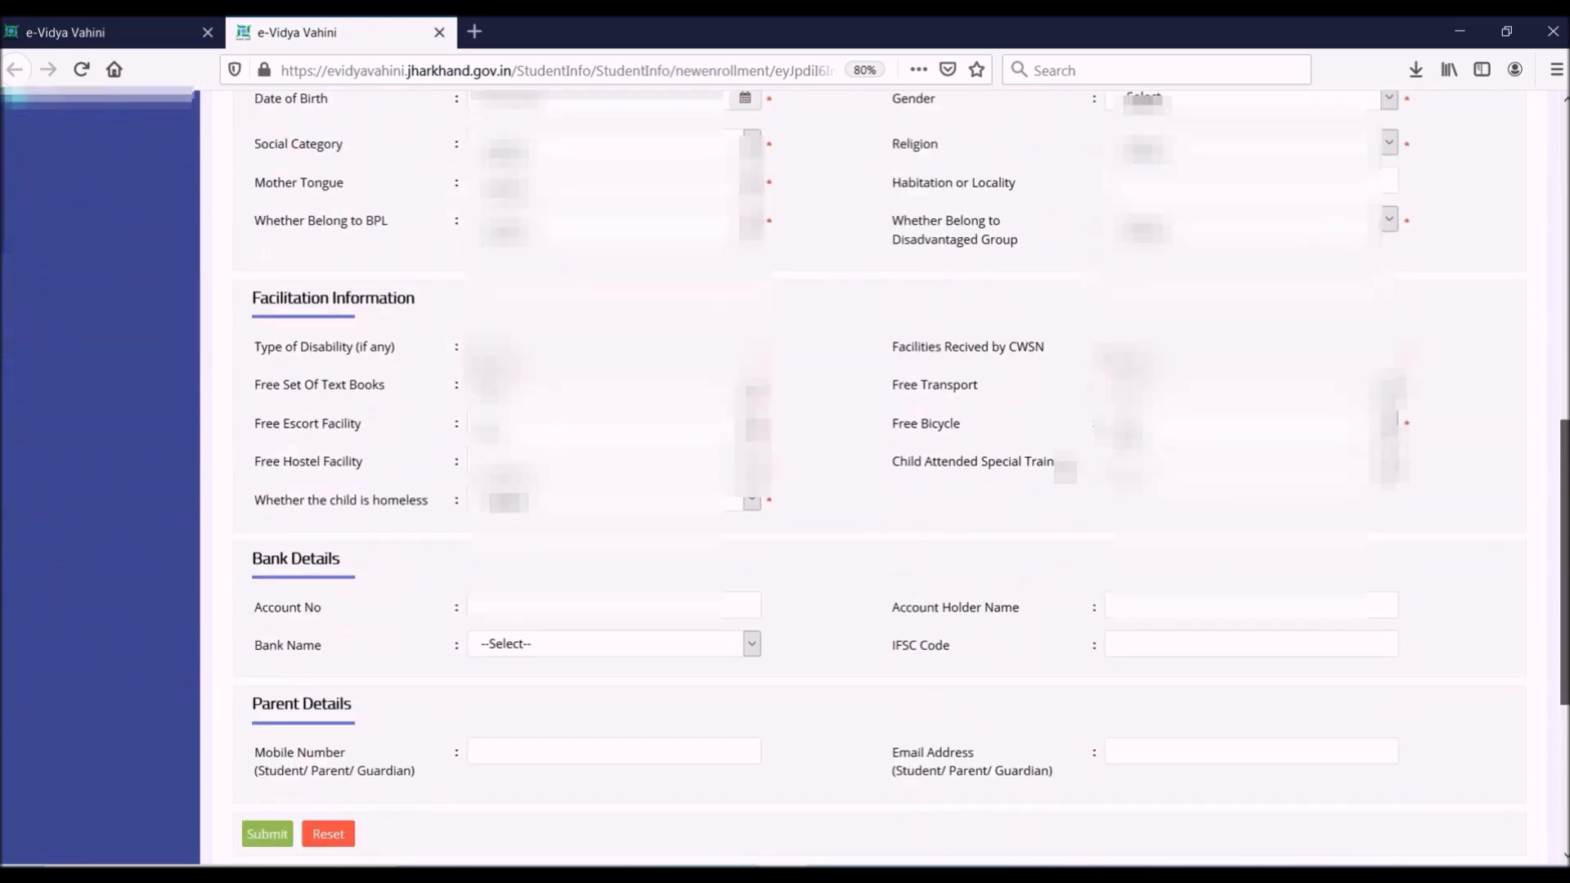
- Close the new enrollment form without submitting it and open the progression from 2016-17 to 2017-18
{"action": "scroll", "coordinate": [664, 826], "scroll_direction": "down", "scroll_amount": 1}
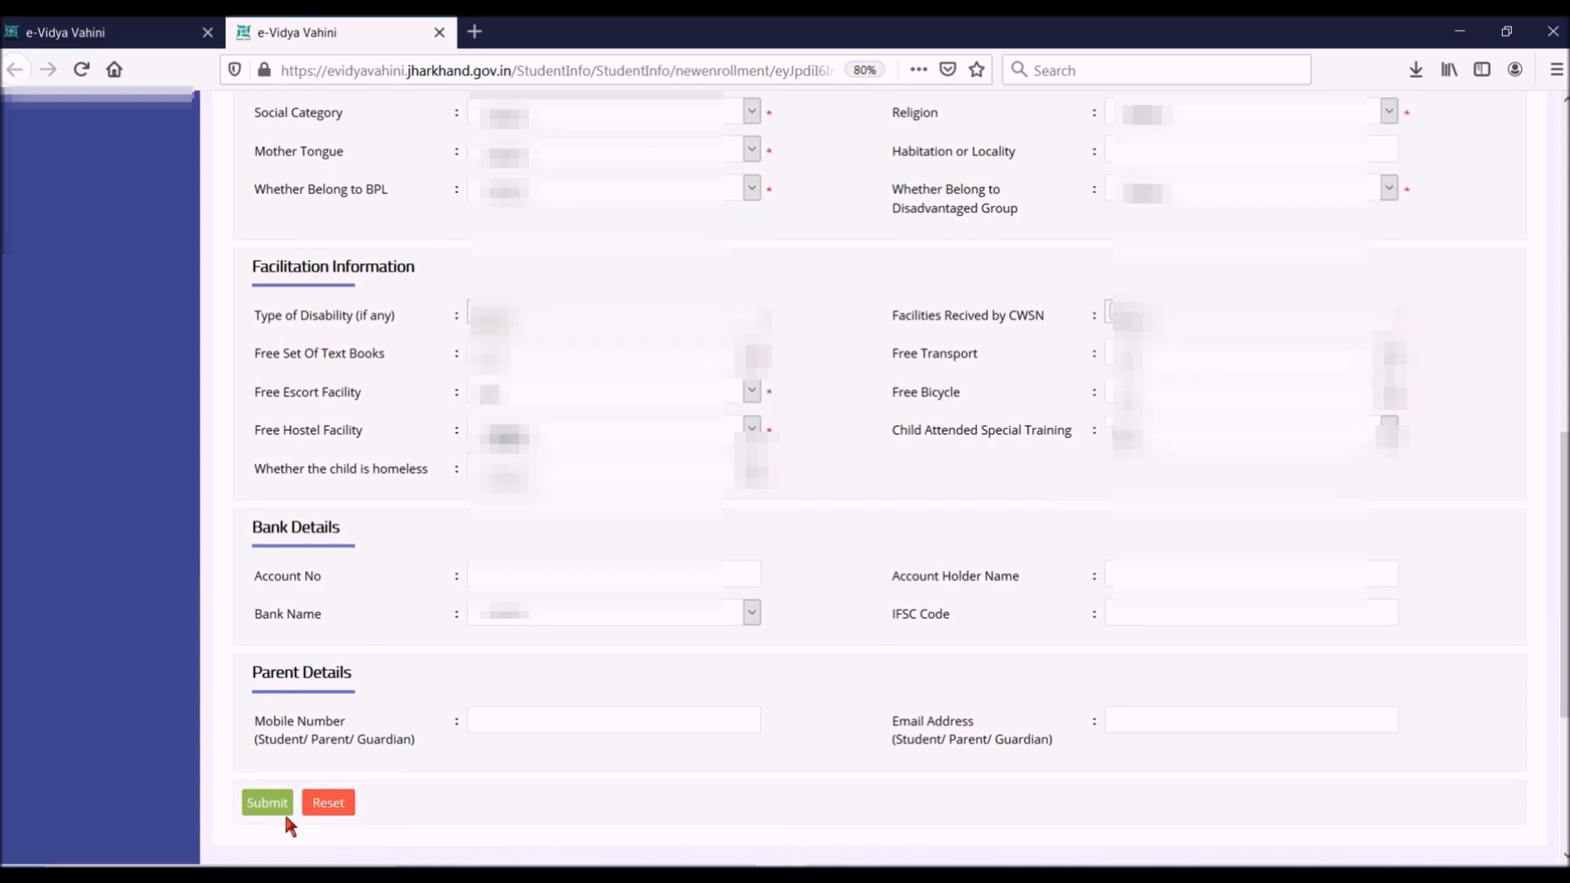
{"action": "left_click", "coordinate": [440, 33]}
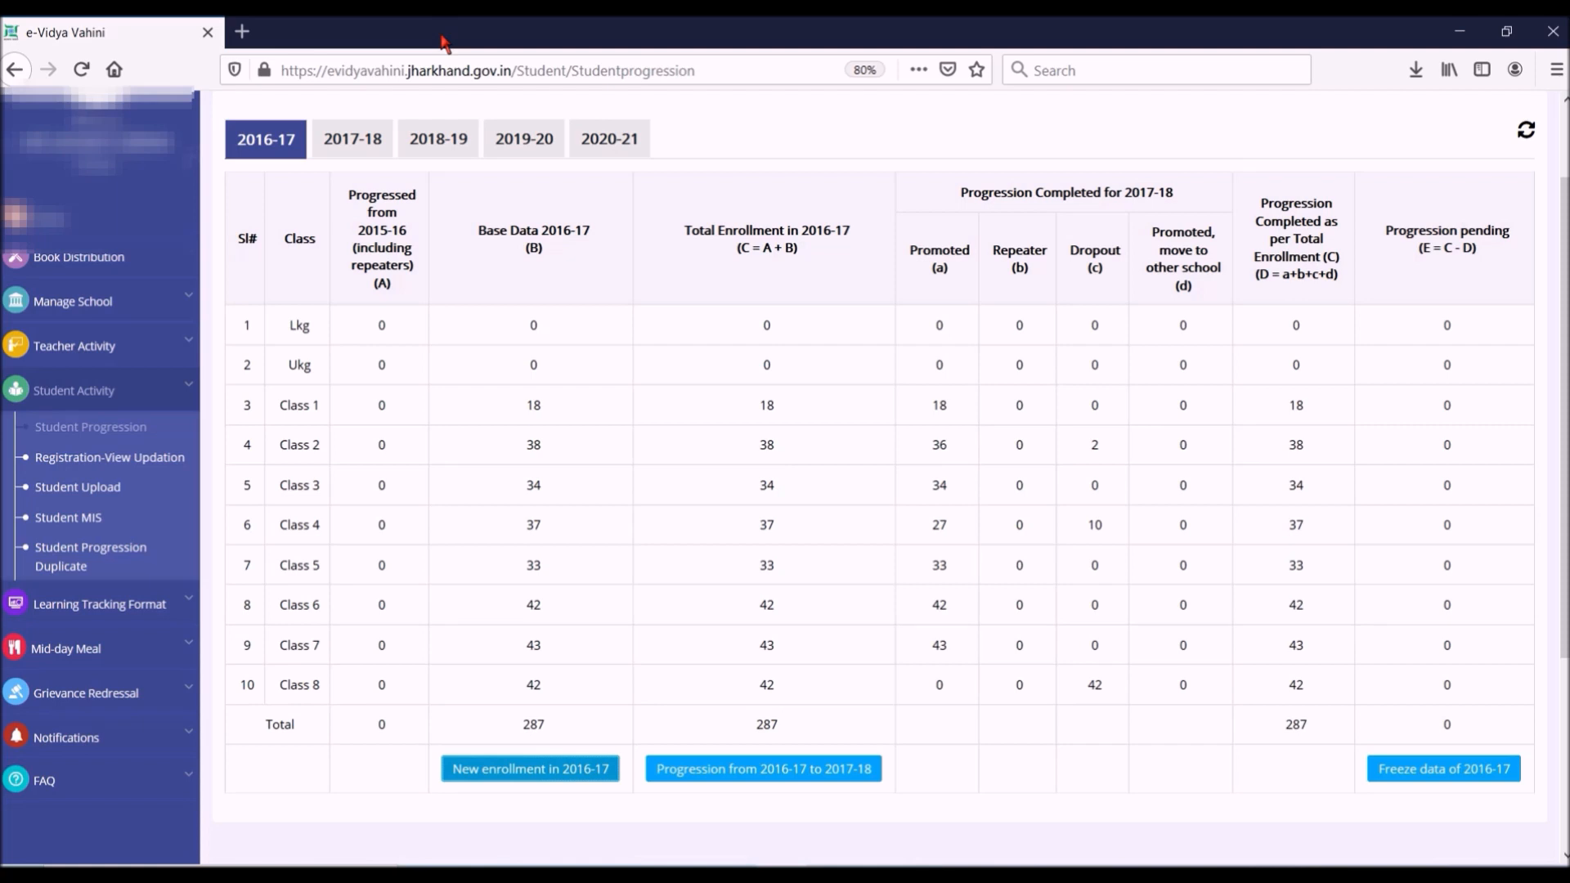
{"action": "left_click", "coordinate": [739, 775]}
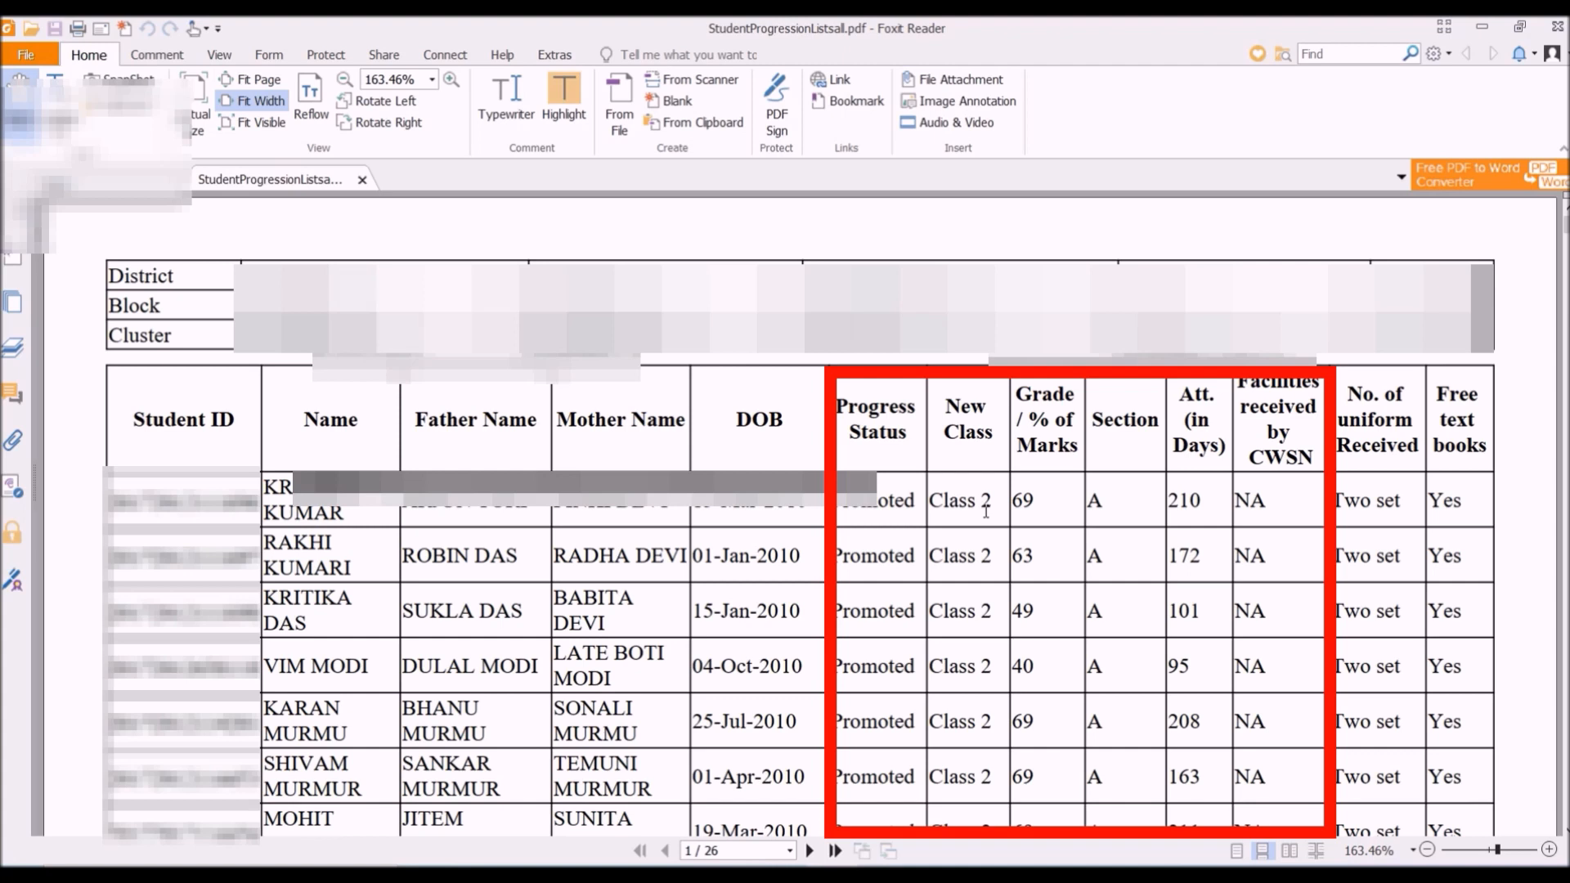
- Put the student progression PDF out of view and return to the 2016-17 summary on the Student Progression page
{"action": "left_click", "coordinate": [1481, 30]}
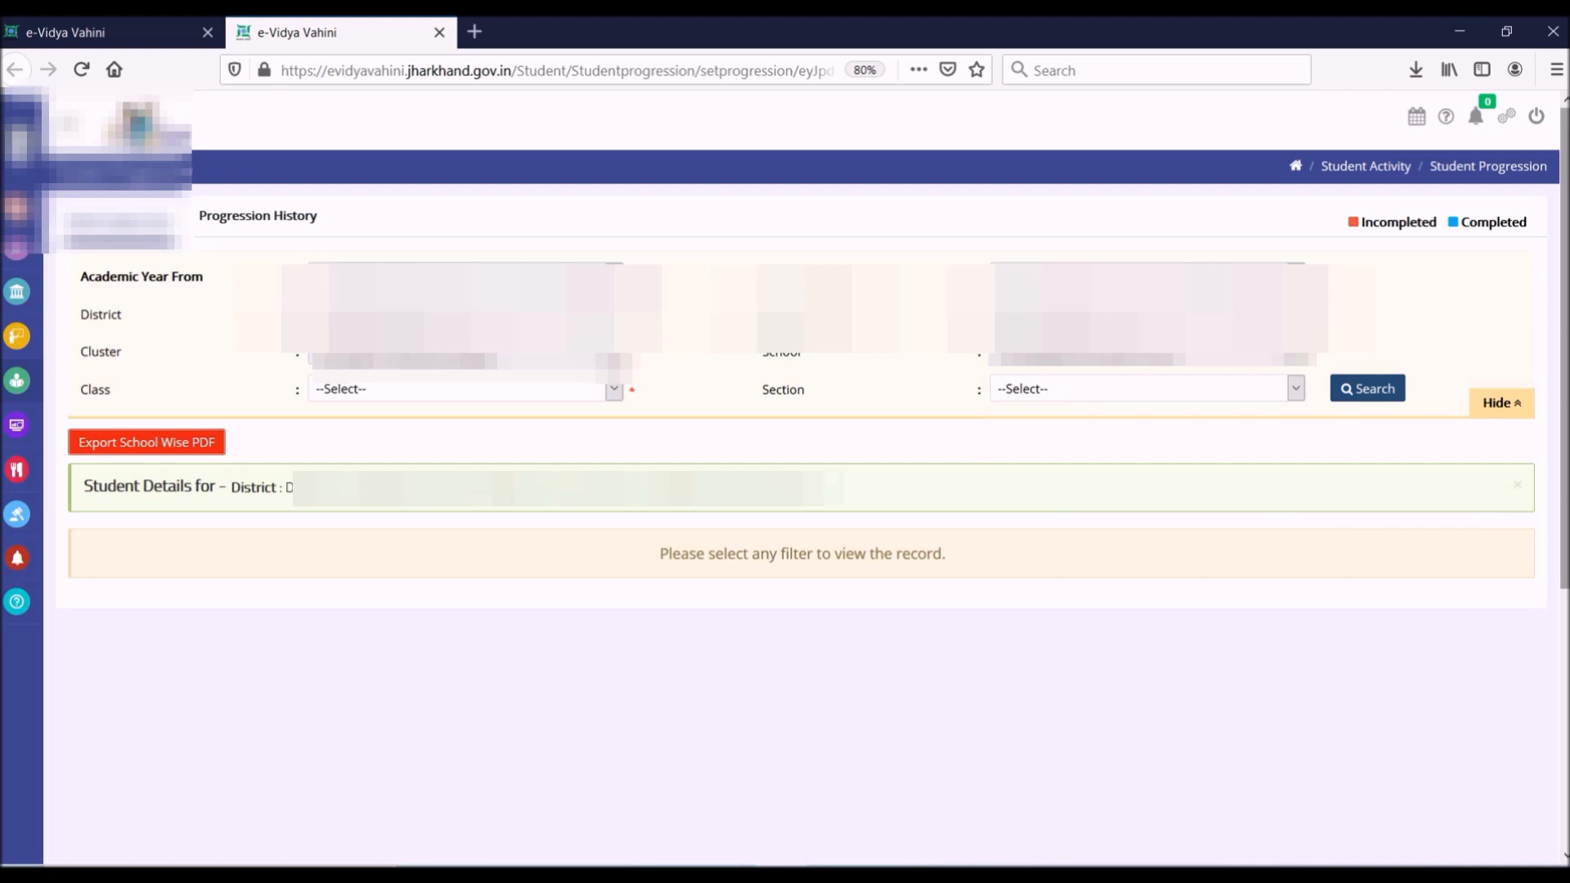
{"action": "mouse_move", "coordinate": [1563, 489]}
{"action": "left_mouse_down"}
{"action": "mouse_move", "coordinate": [1563, 538]}
{"action": "mouse_move", "coordinate": [1563, 489]}
{"action": "left_mouse_up"}
{"action": "left_click", "coordinate": [68, 122]}
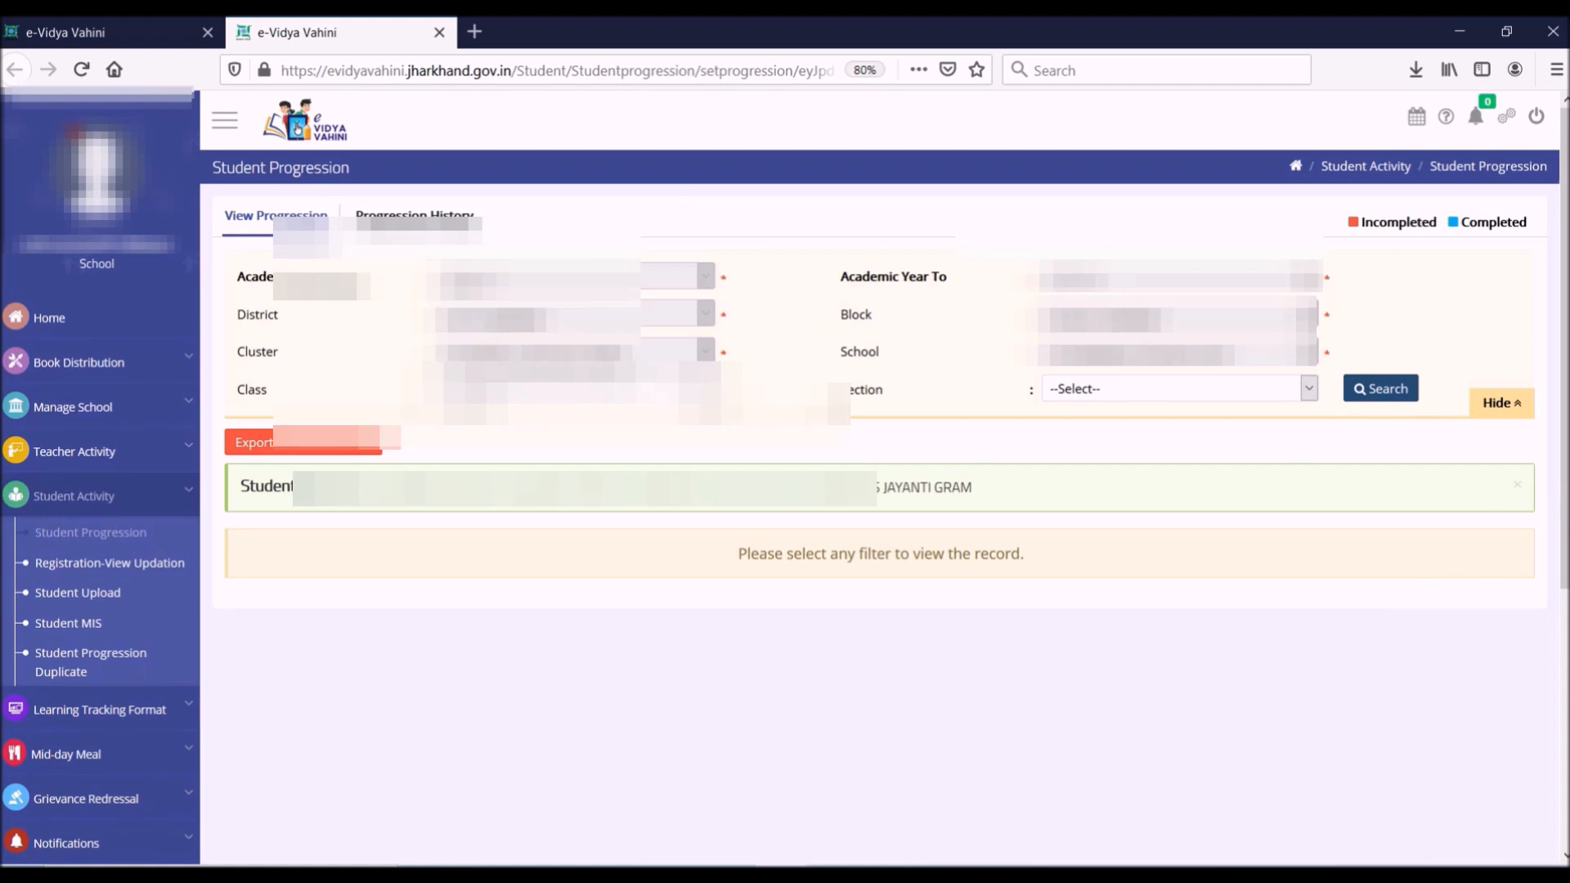
{"action": "left_click", "coordinate": [81, 536]}
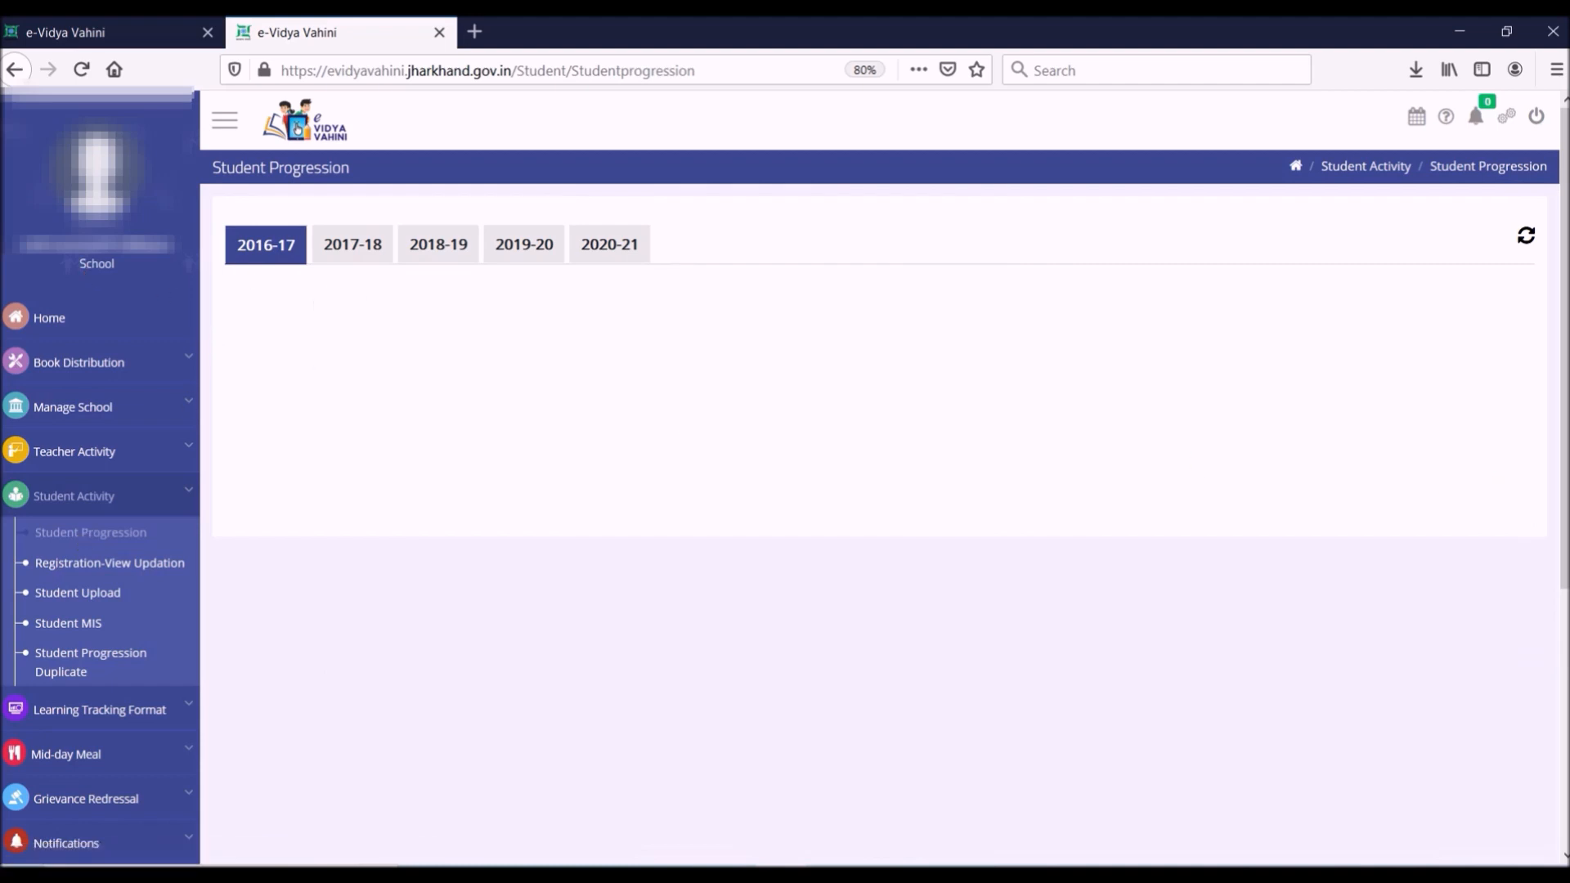
{"action": "scroll", "coordinate": [879, 491], "scroll_direction": "down", "scroll_amount": 1}
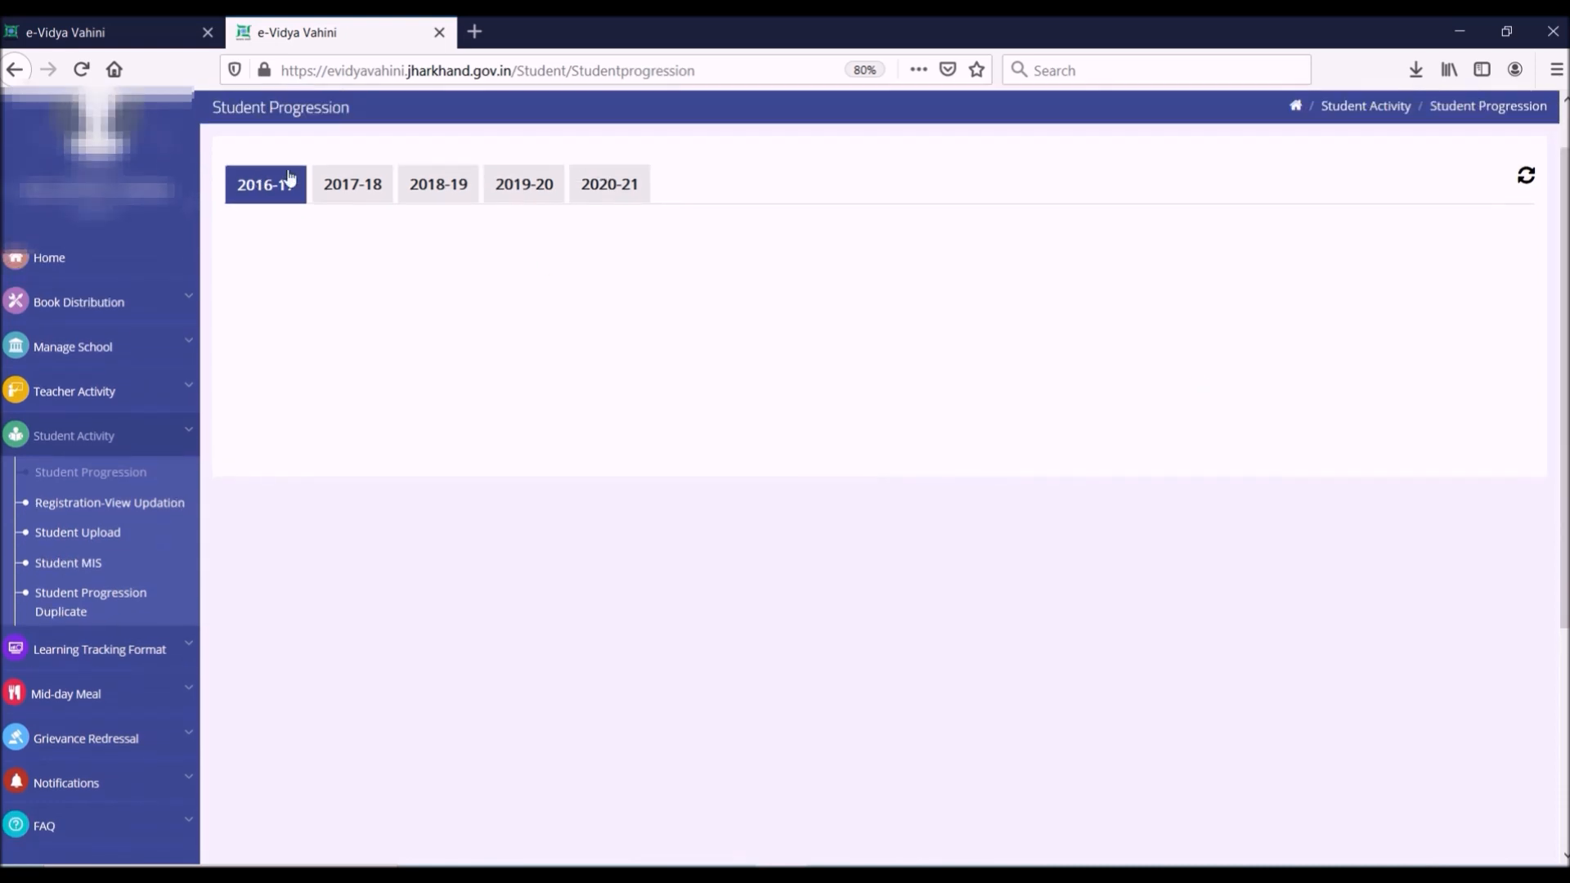
{"action": "left_click", "coordinate": [345, 191]}
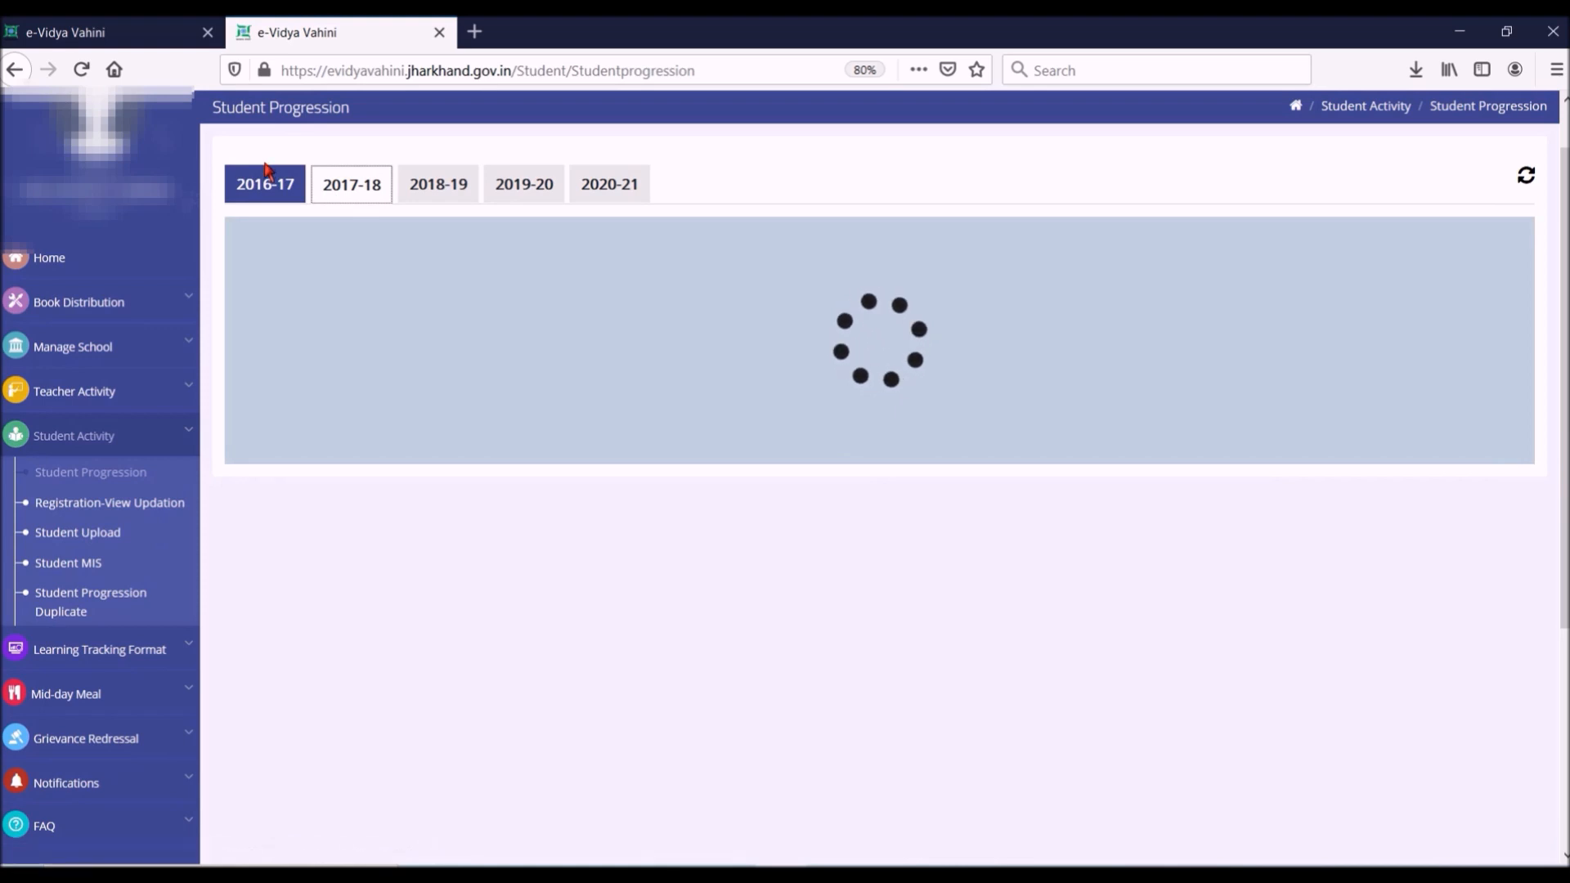
{"action": "left_click", "coordinate": [275, 190]}
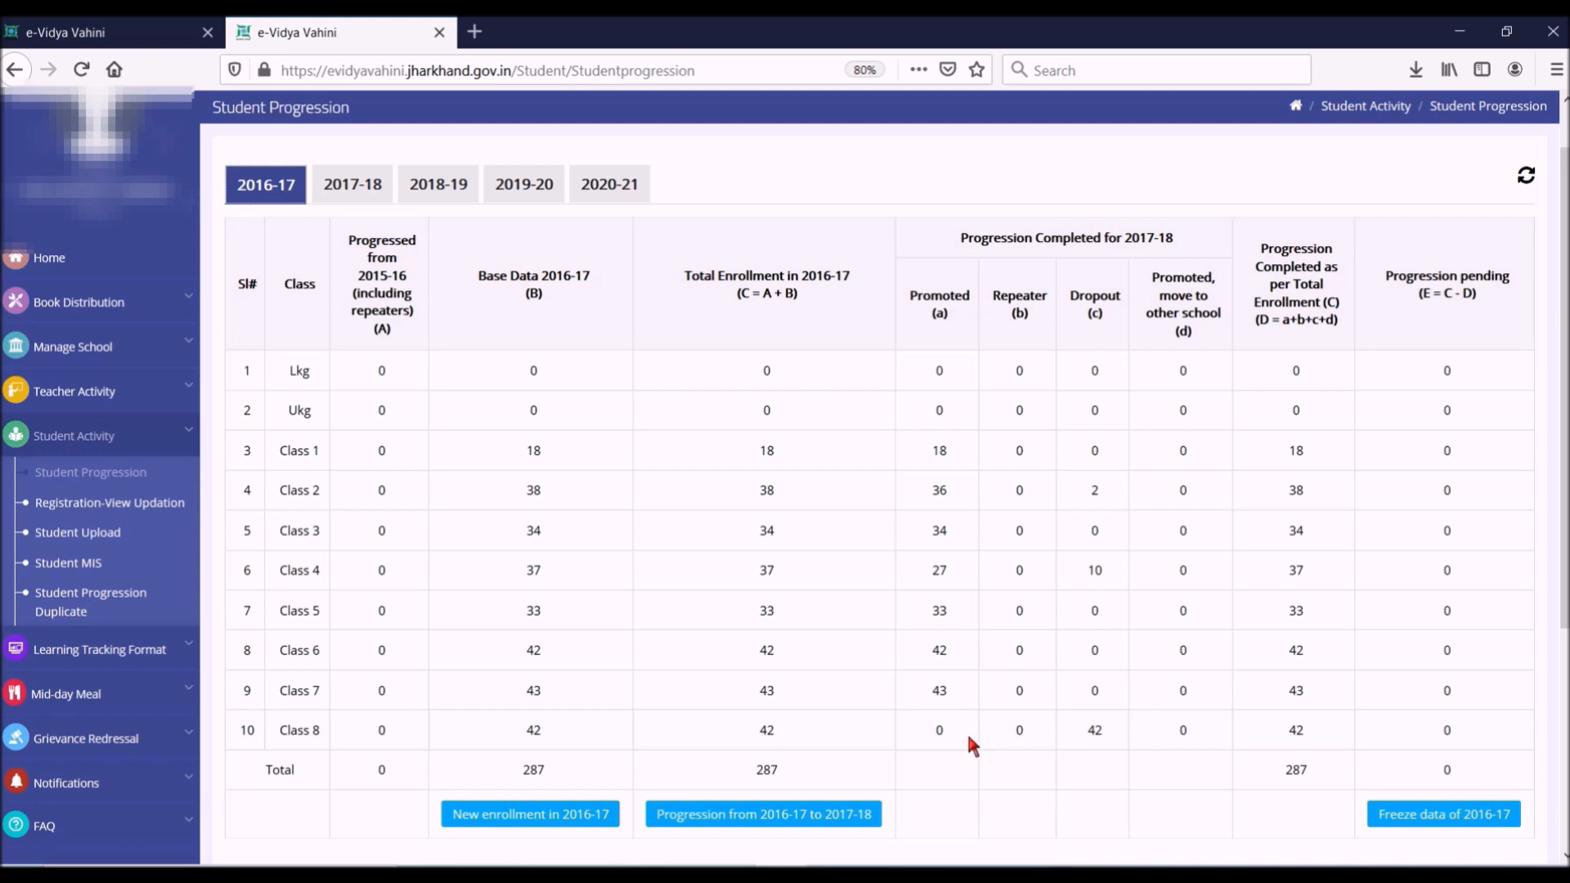
- Open the progression from 2016-17 to 2017-18 and list the students of Class 8, section A
{"action": "left_click", "coordinate": [768, 827]}
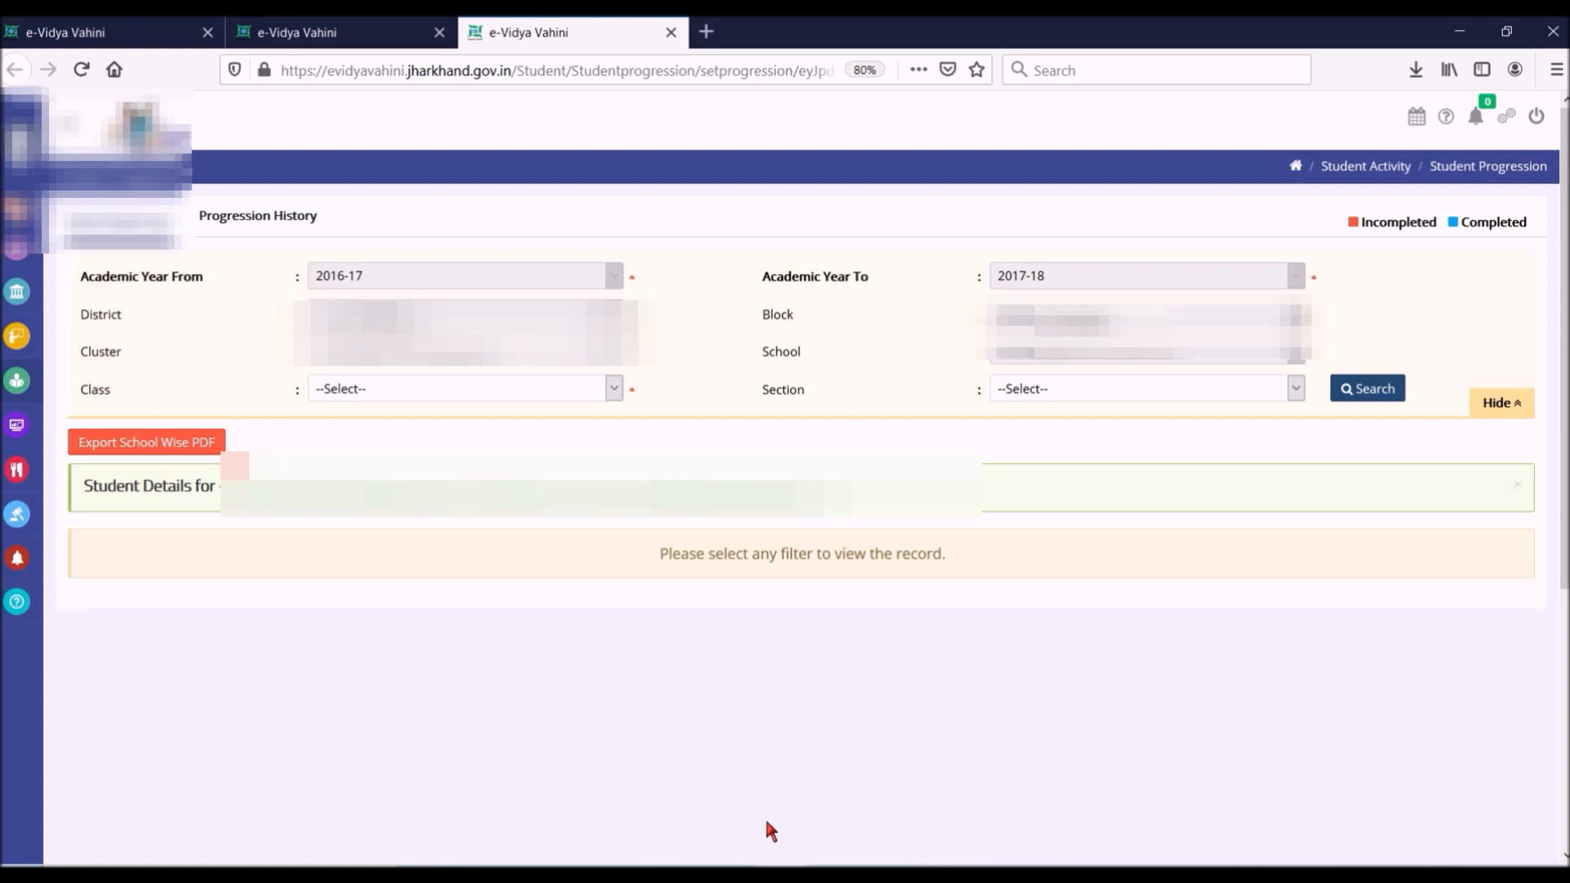
{"action": "left_click", "coordinate": [612, 389]}
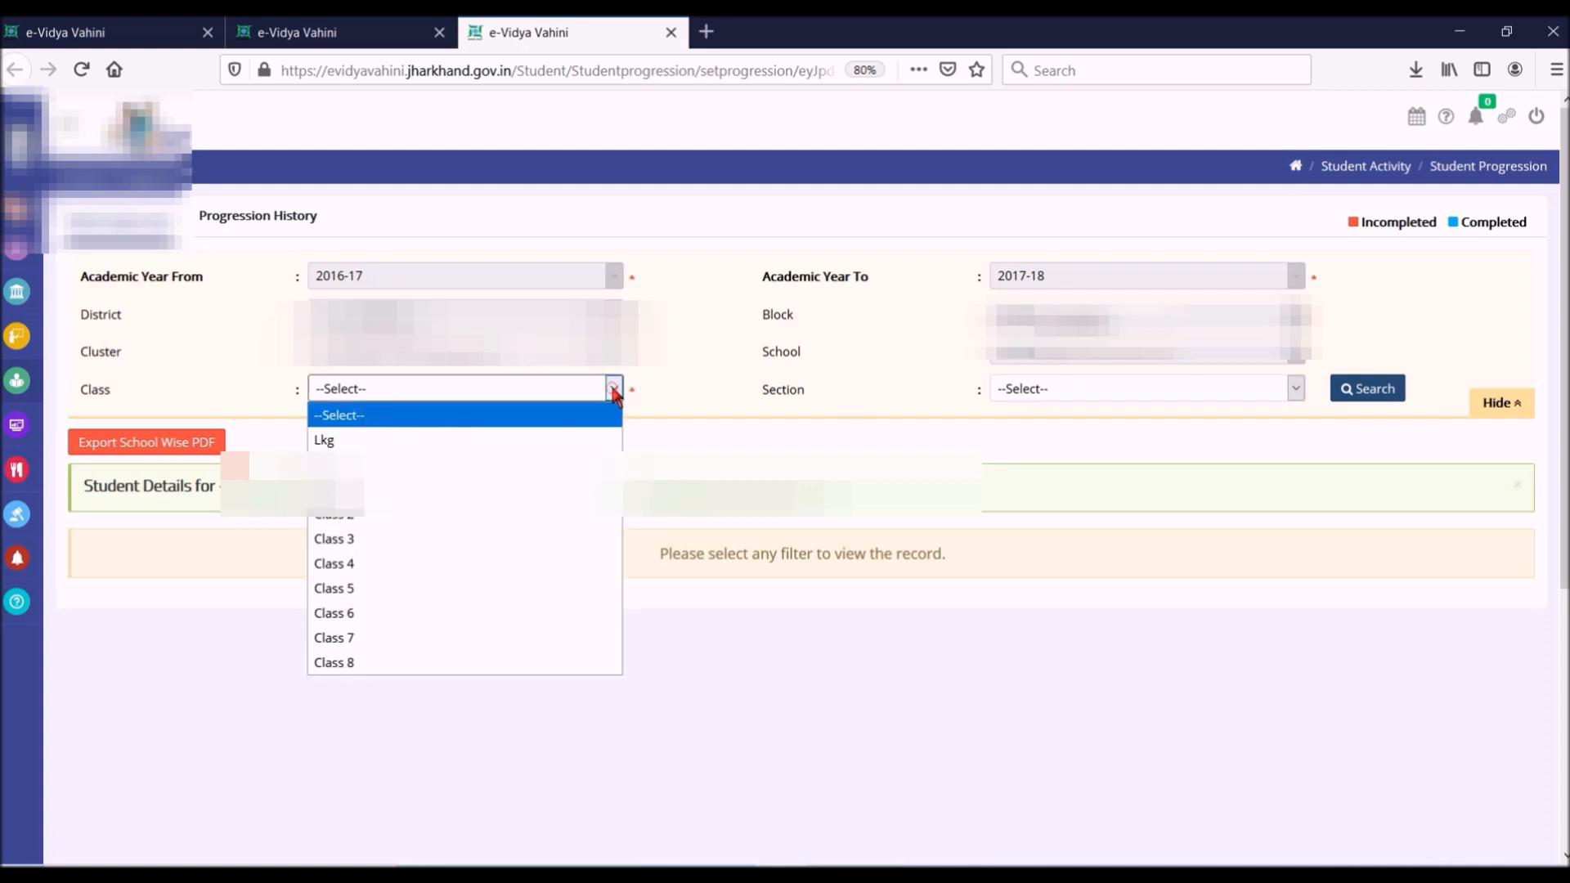
{"action": "left_click", "coordinate": [439, 663]}
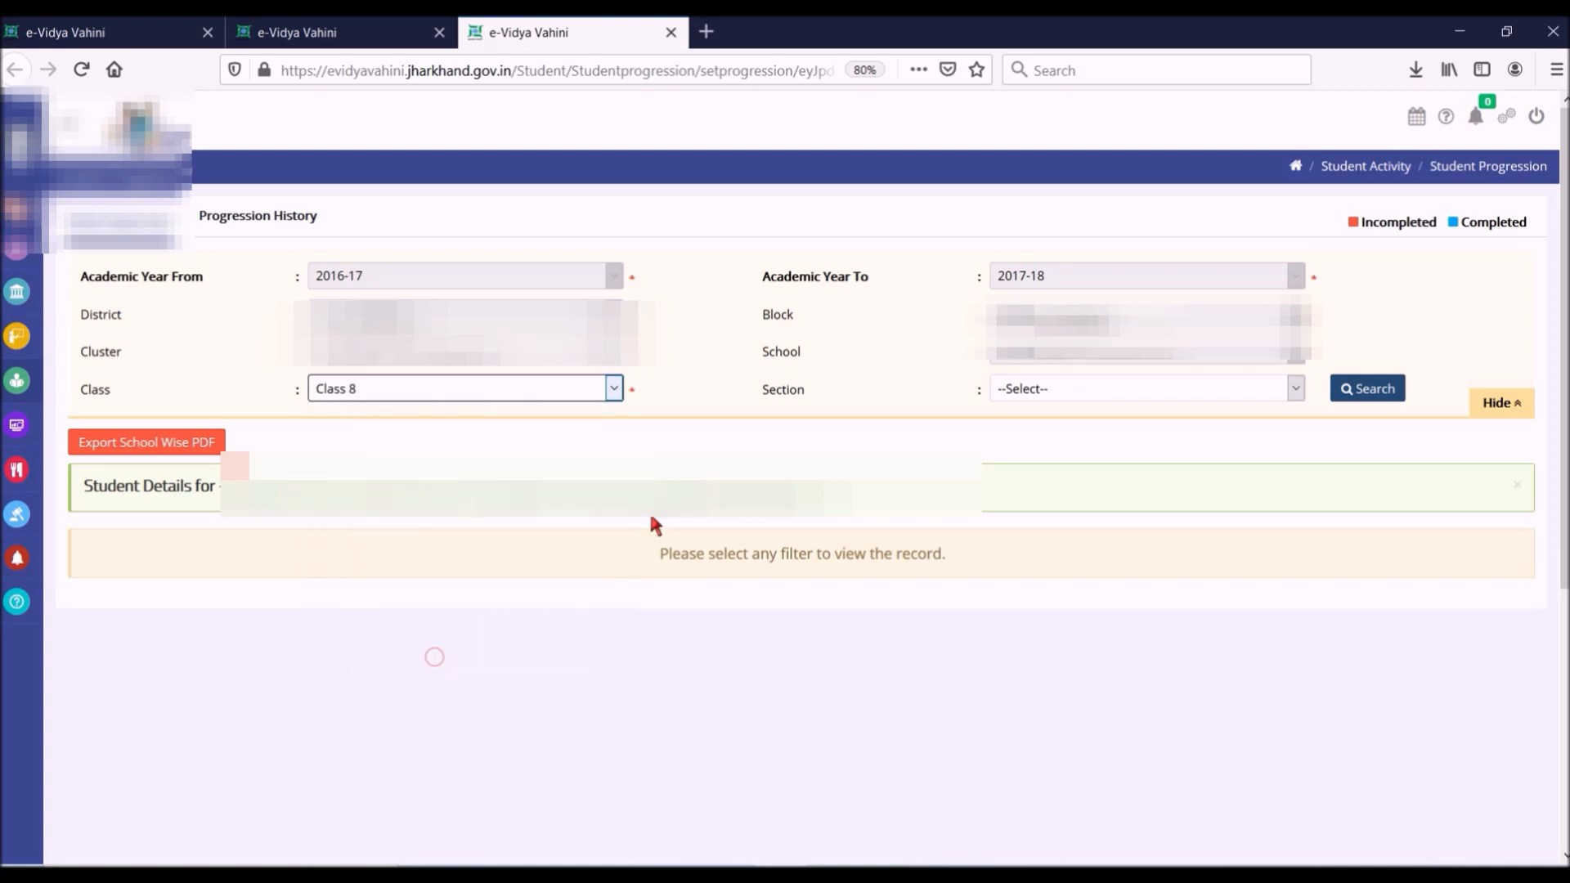
{"action": "left_click", "coordinate": [1126, 384]}
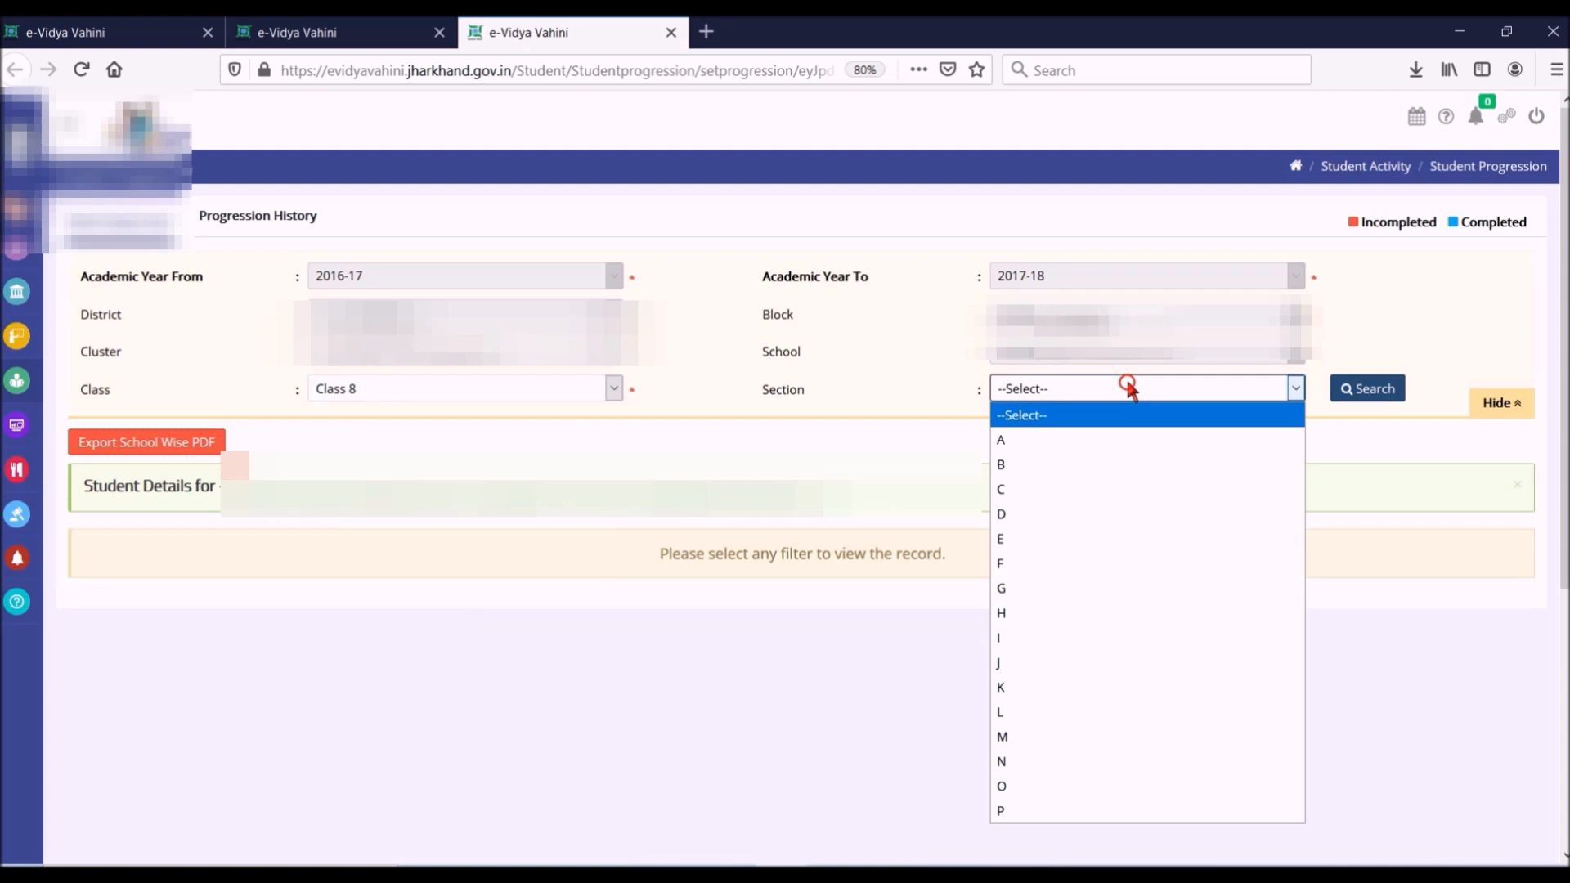
{"action": "left_click", "coordinate": [1072, 445]}
{"action": "left_click", "coordinate": [1368, 391]}
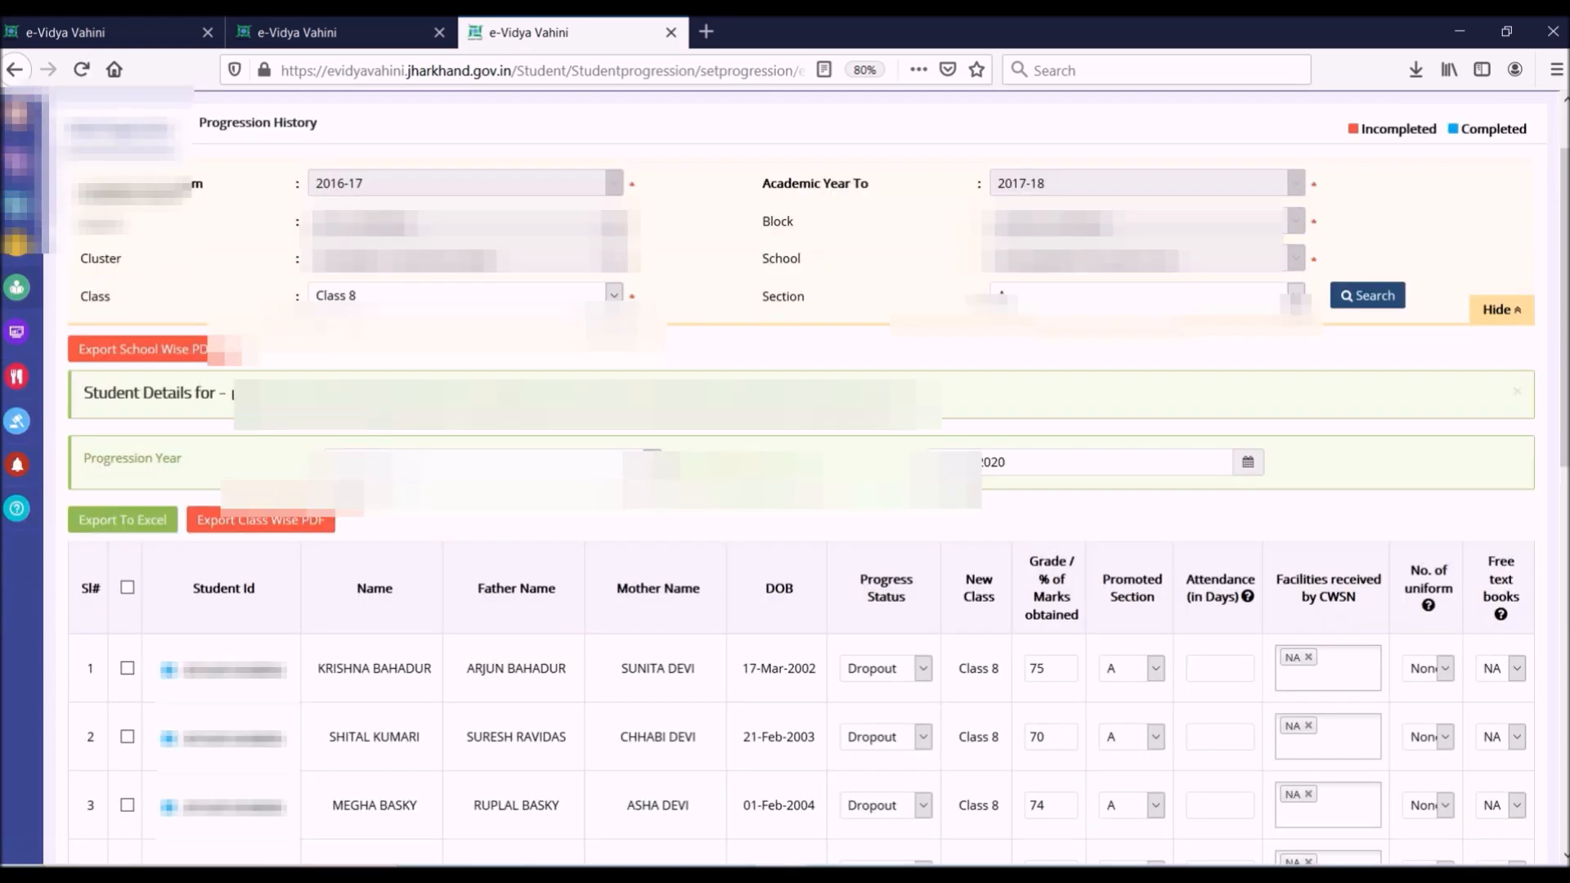
- Set the first Class 8 student's progress status to Promoted, moved to other school and mark that student's row as selected
{"action": "left_click", "coordinate": [924, 668]}
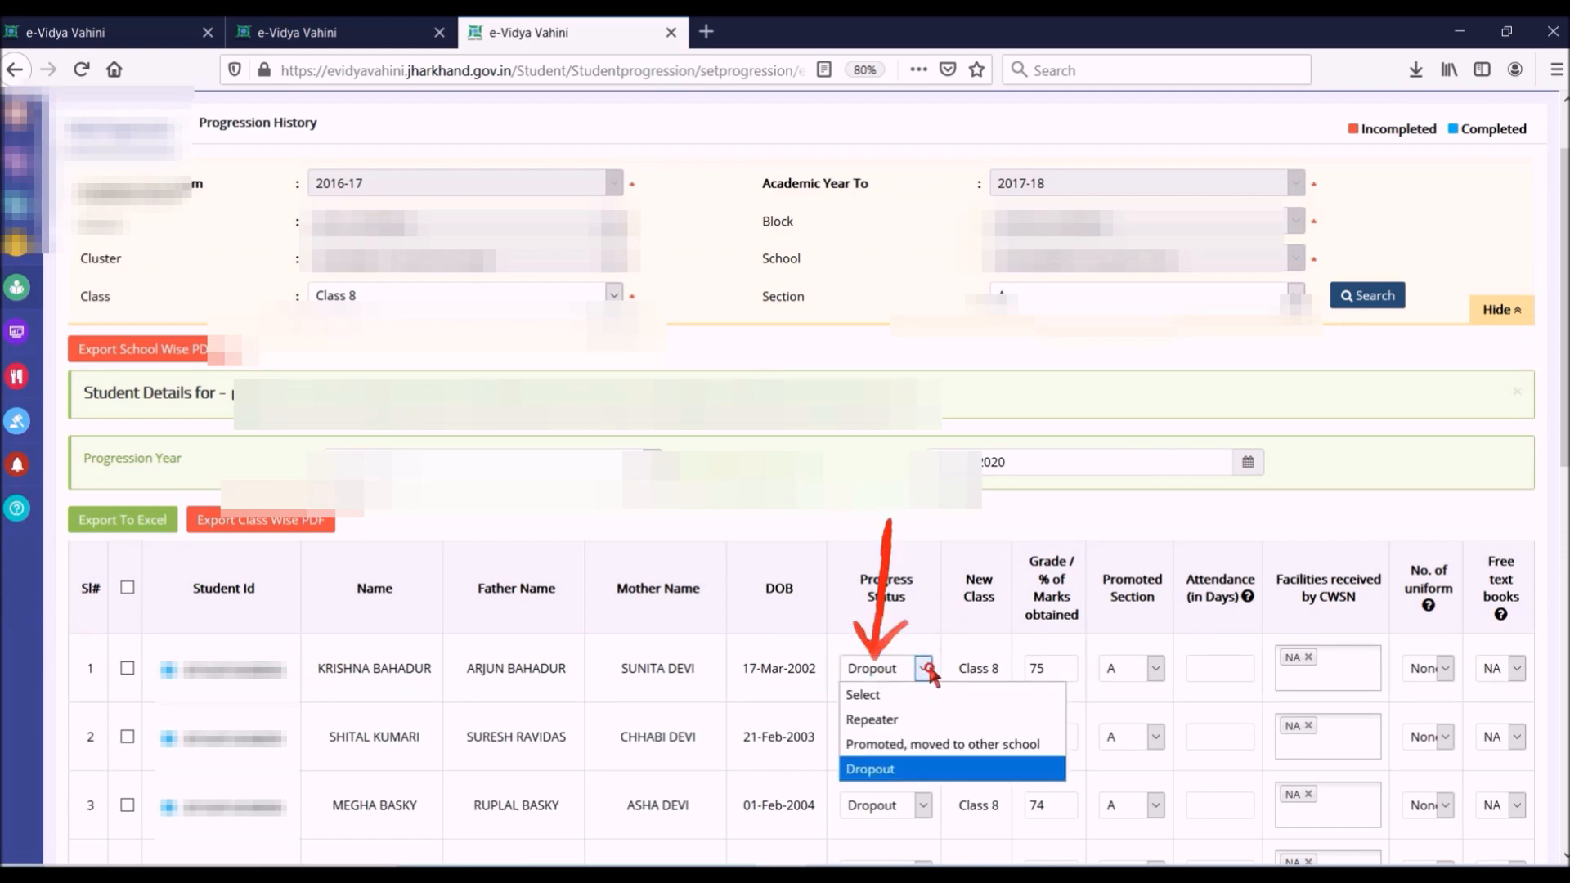
{"action": "left_click", "coordinate": [932, 744]}
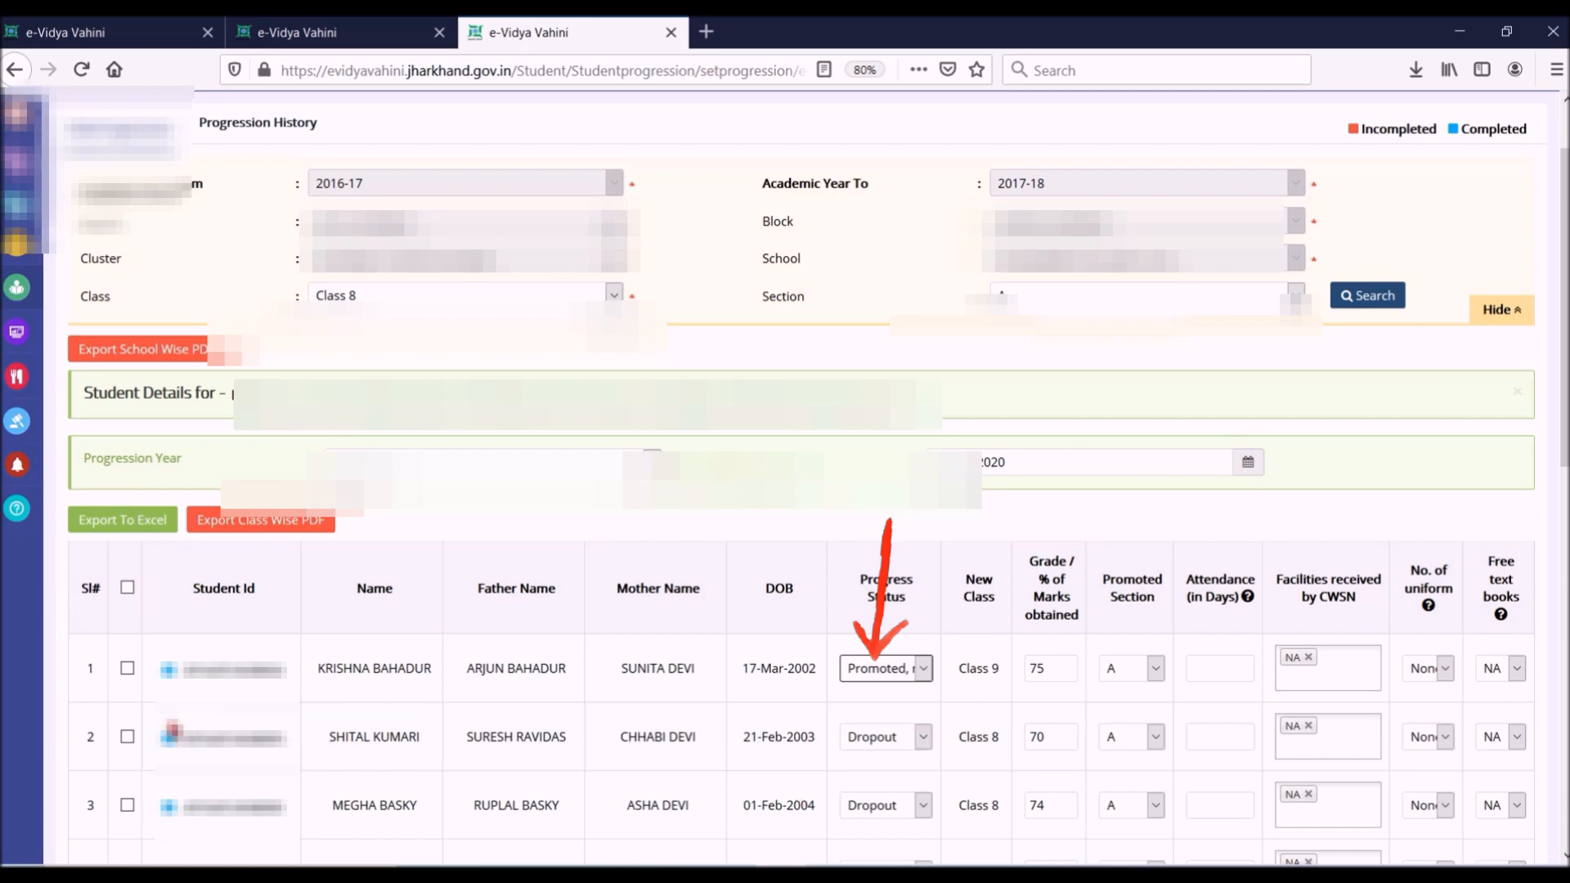
{"action": "left_click", "coordinate": [127, 668]}
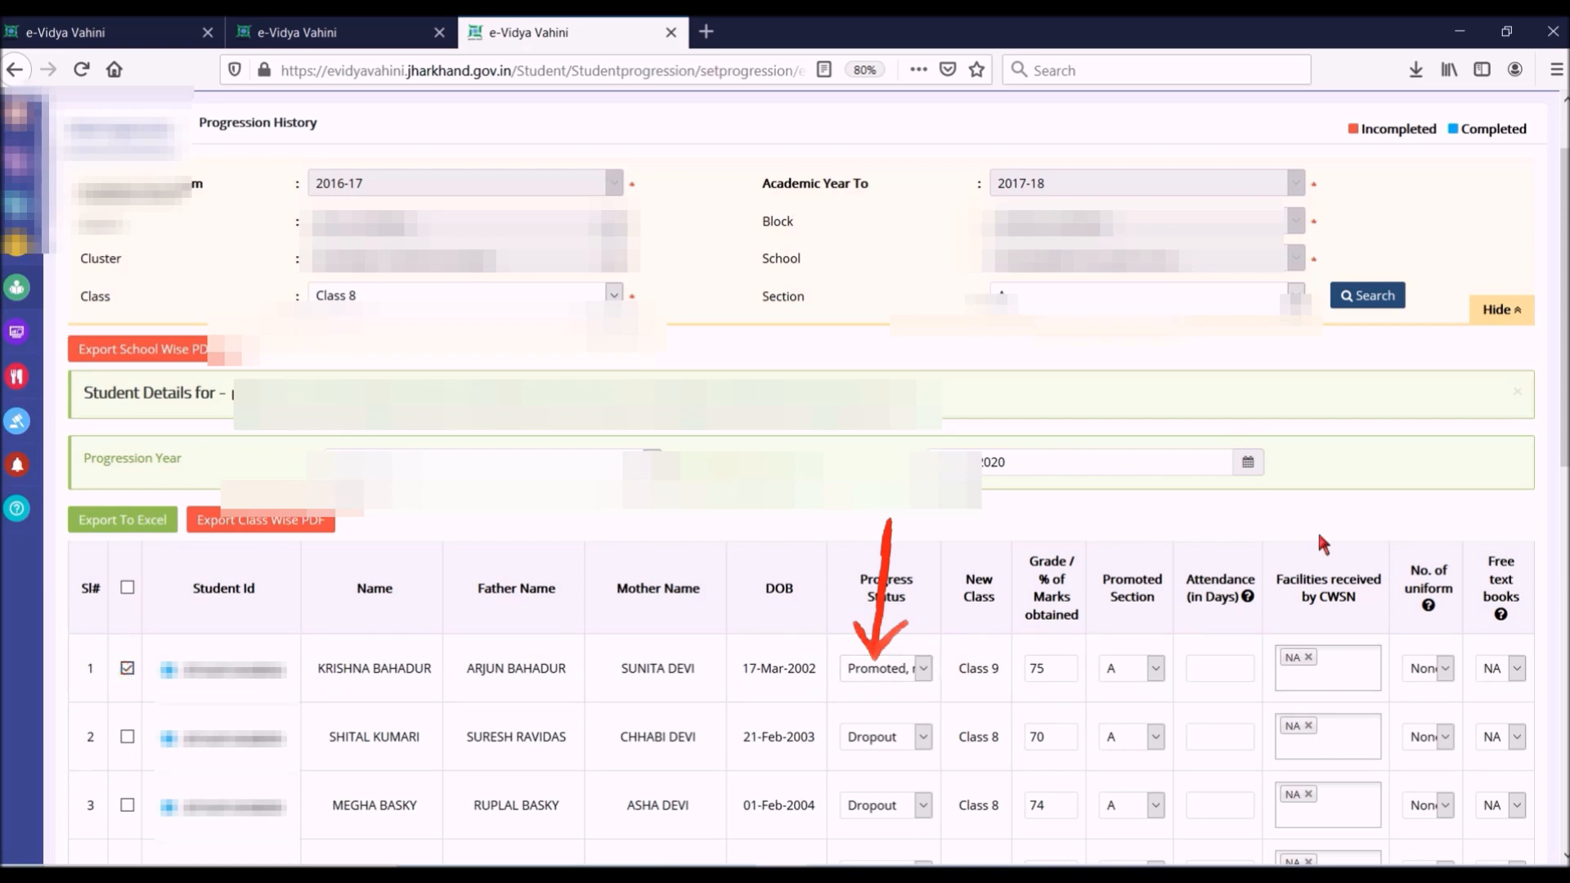
{"action": "left_click_drag", "start_coordinate": [1563, 450], "coordinate": [1565, 786]}
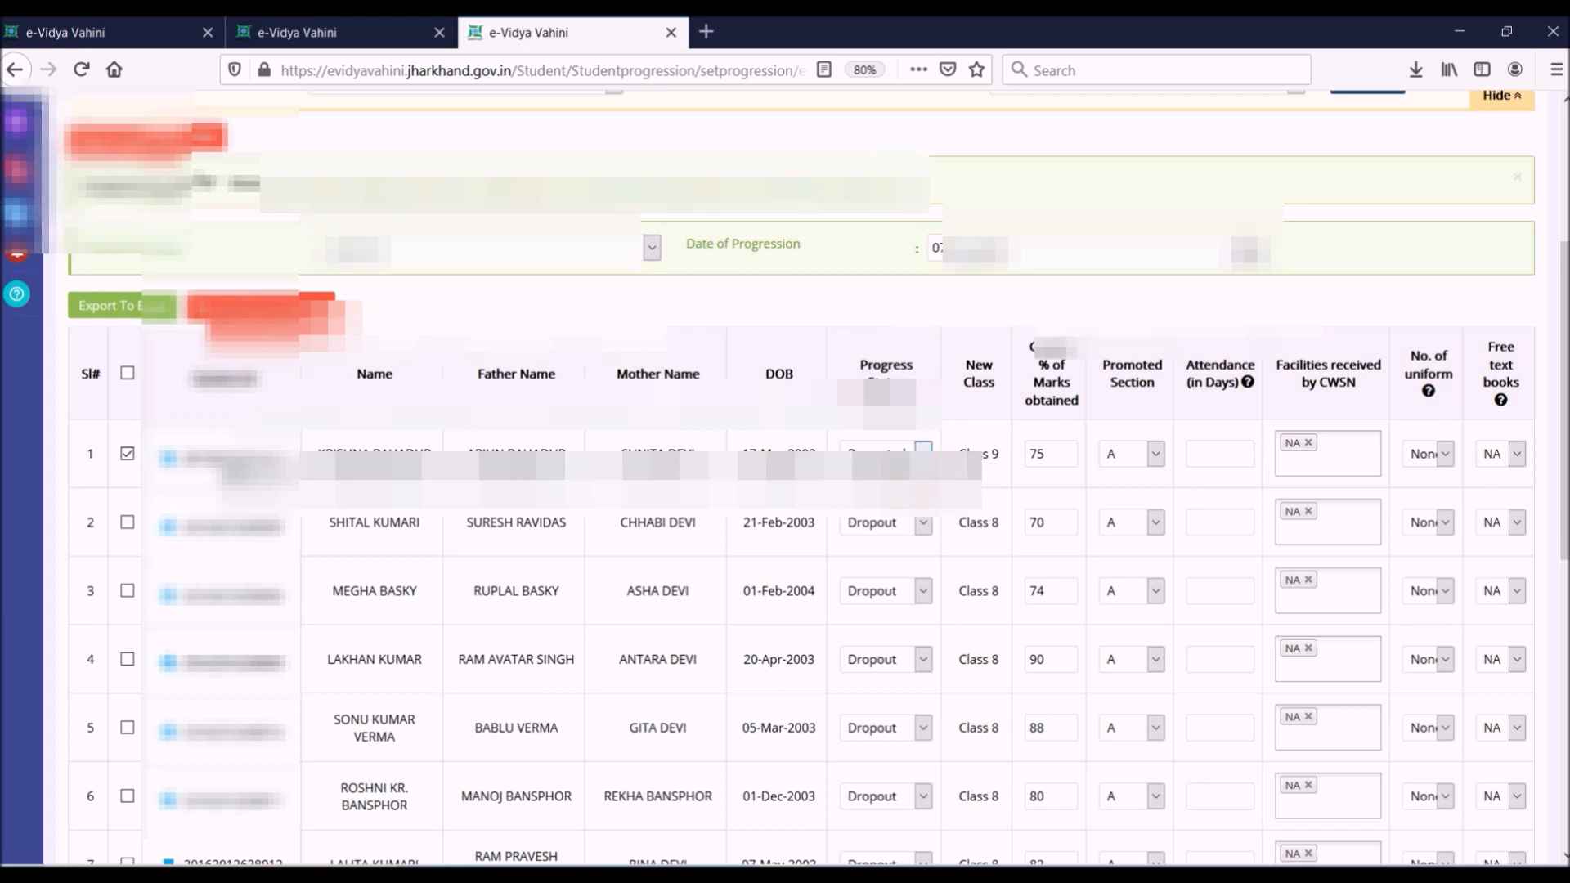
{"action": "left_click", "coordinate": [923, 455]}
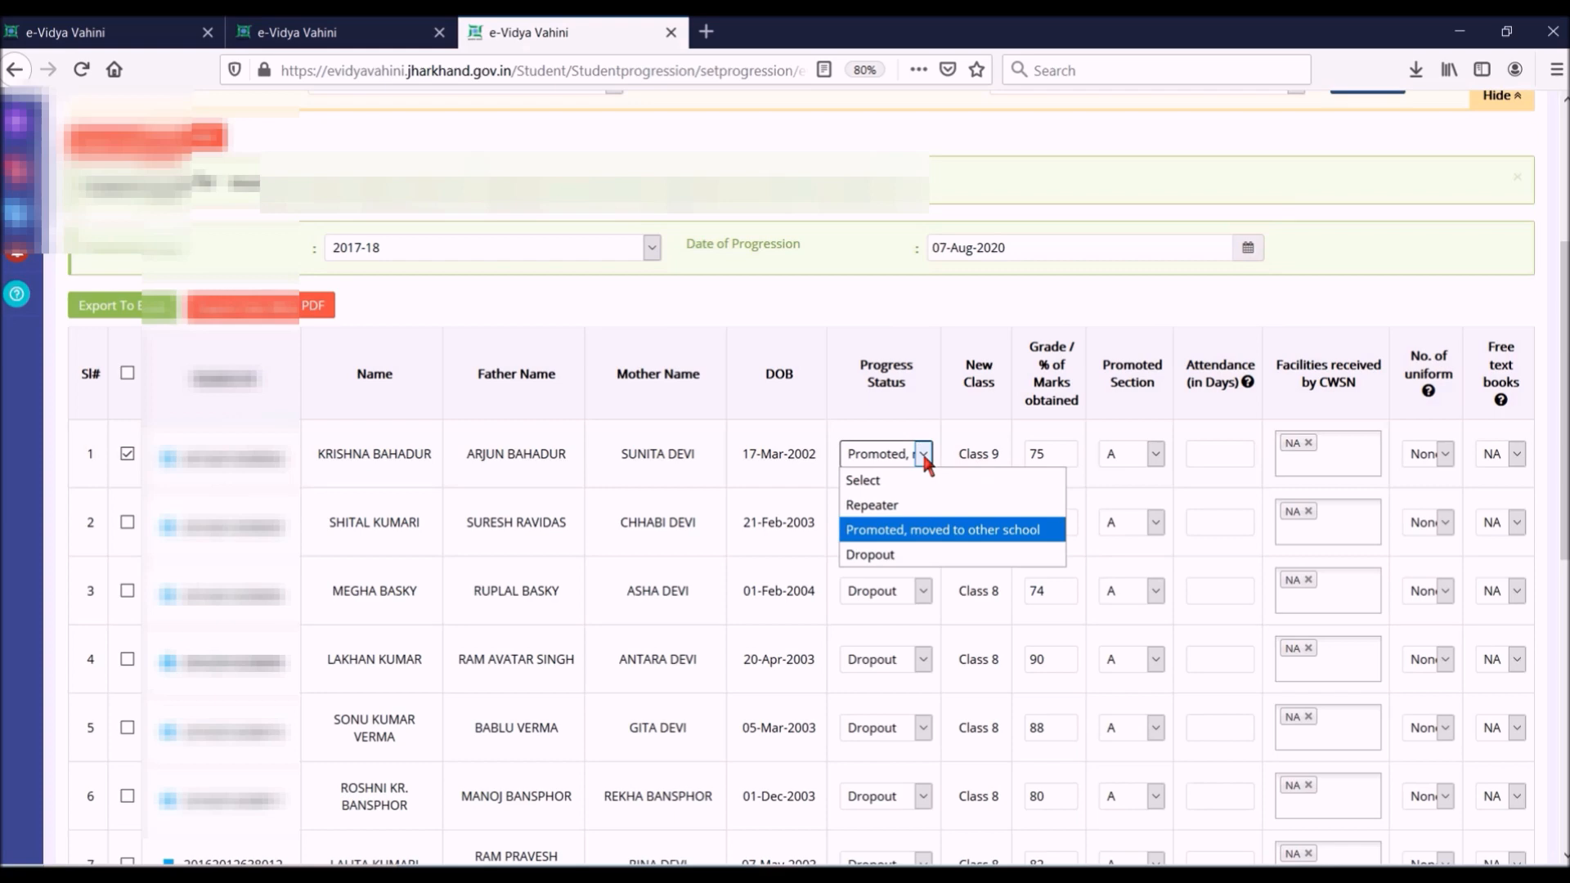
{"action": "left_click", "coordinate": [923, 455]}
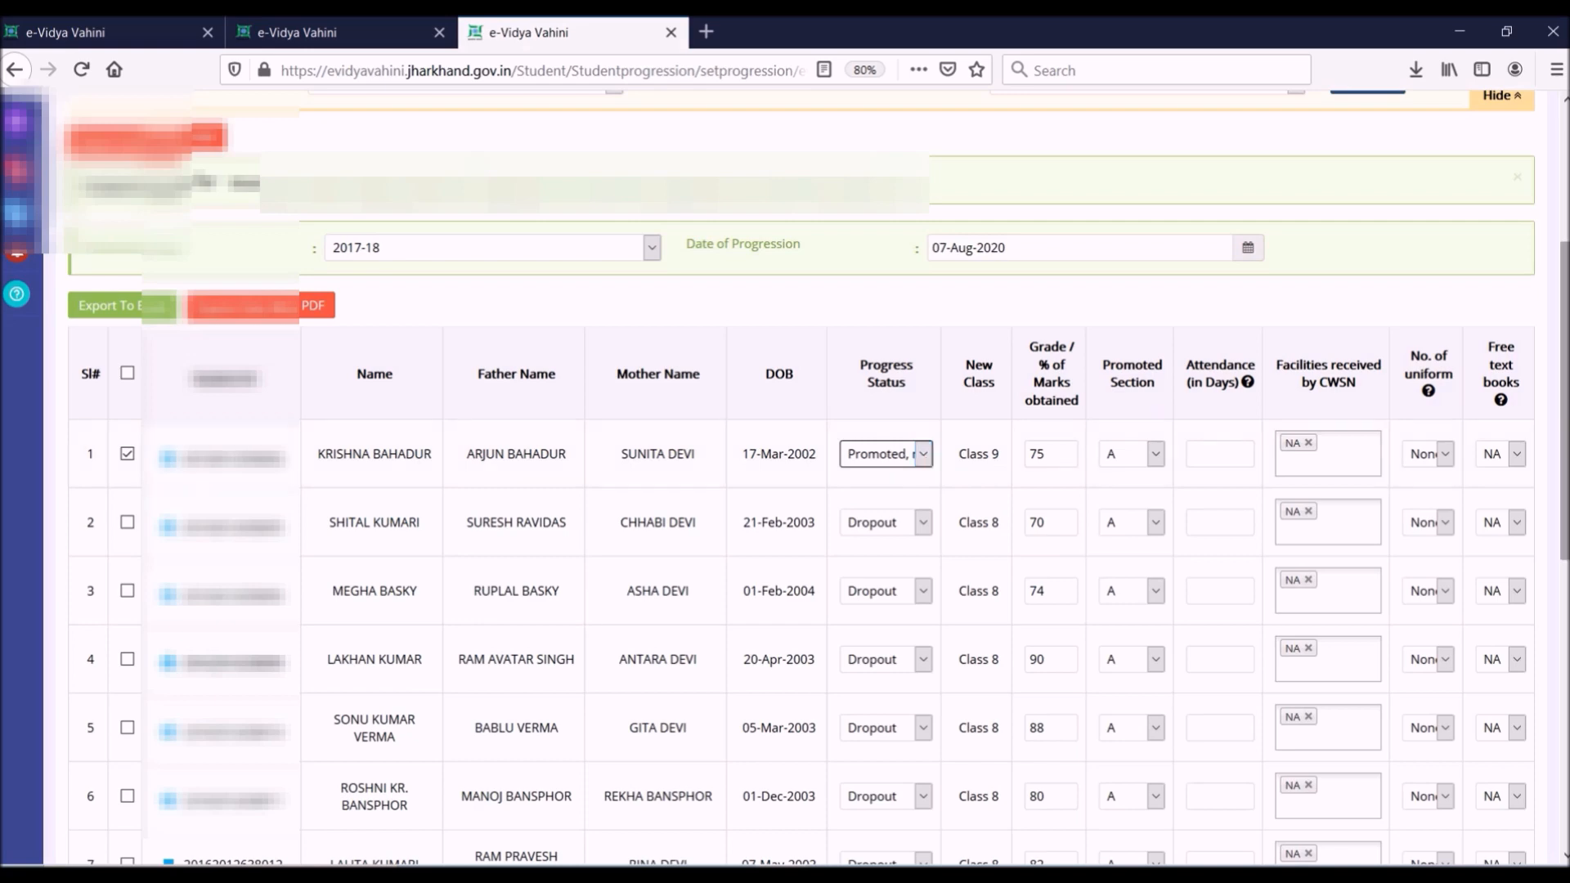
- Change the class filter to Class 1 and list its section A students
{"action": "scroll", "coordinate": [1539, 294], "scroll_direction": "up", "scroll_amount": 4}
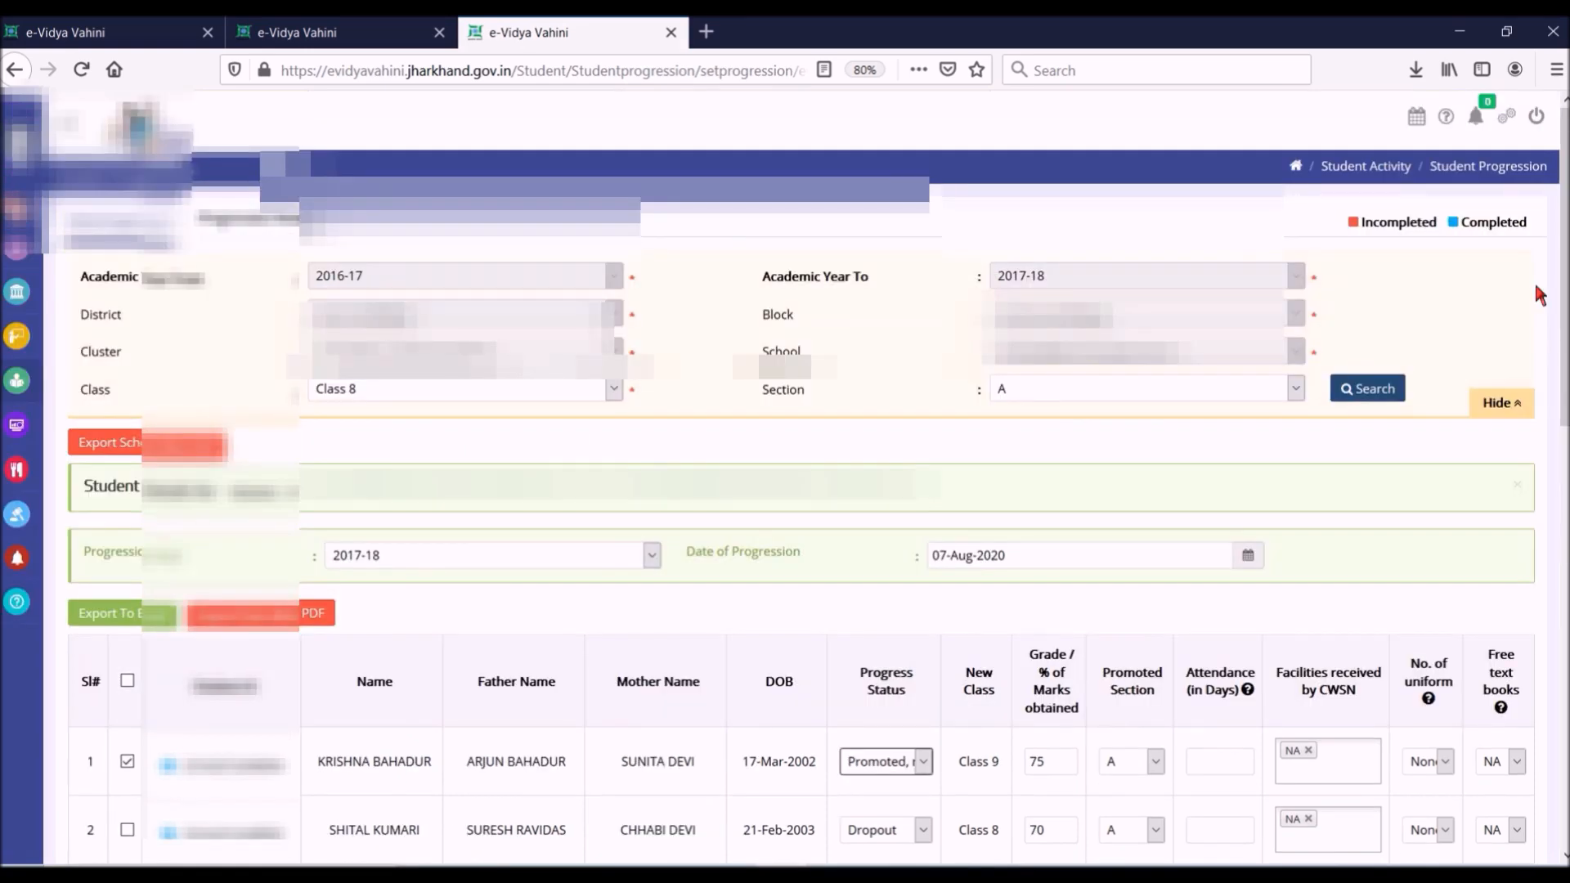
{"action": "left_click", "coordinate": [522, 388]}
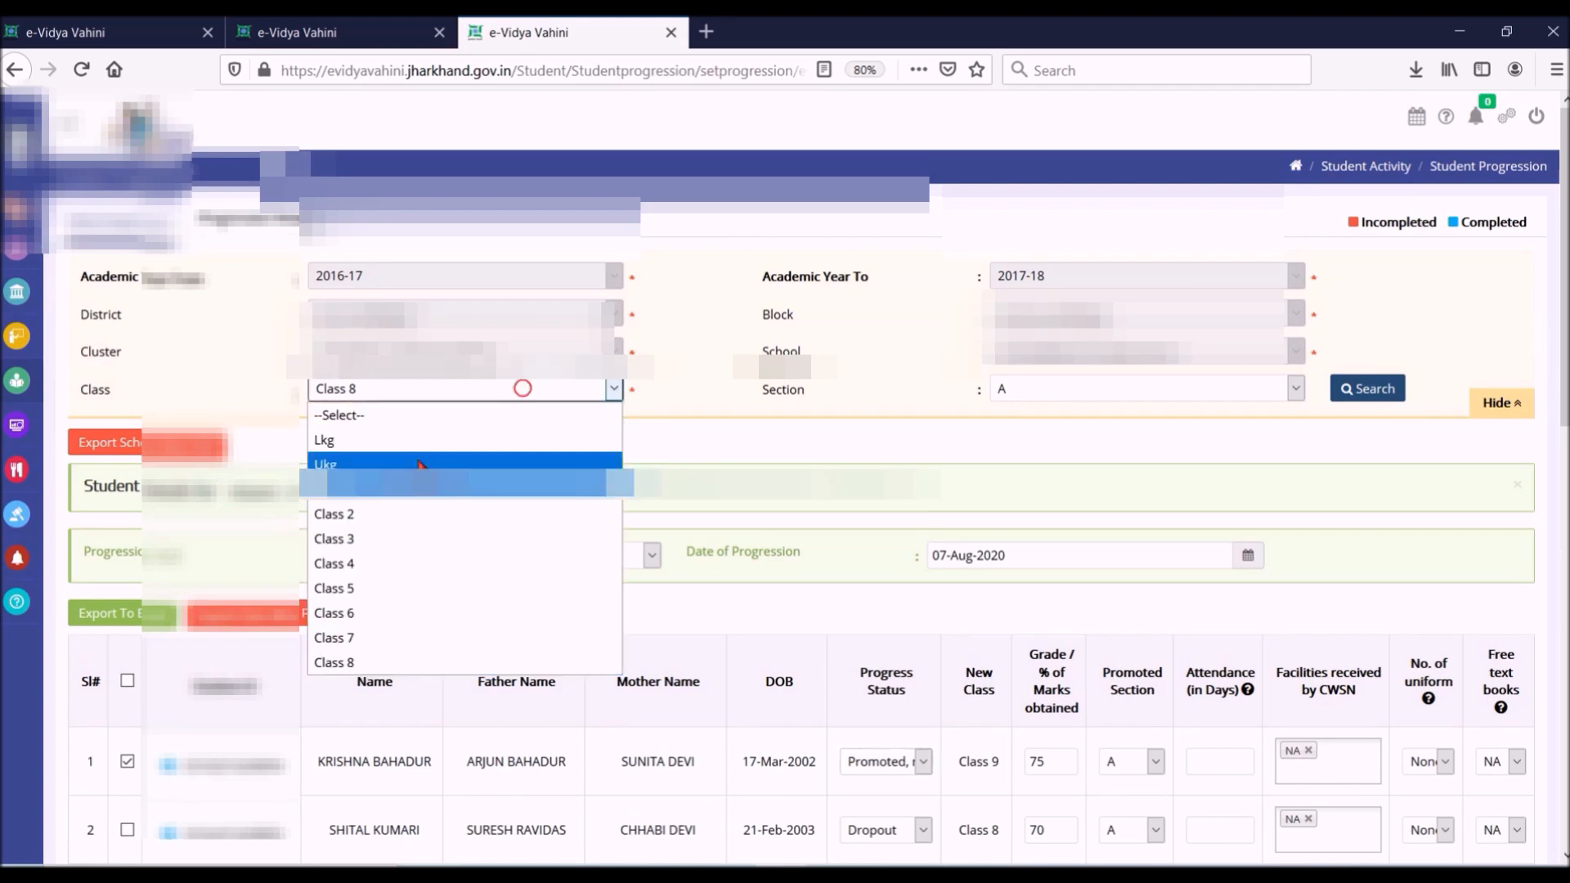
{"action": "left_click", "coordinate": [1018, 439]}
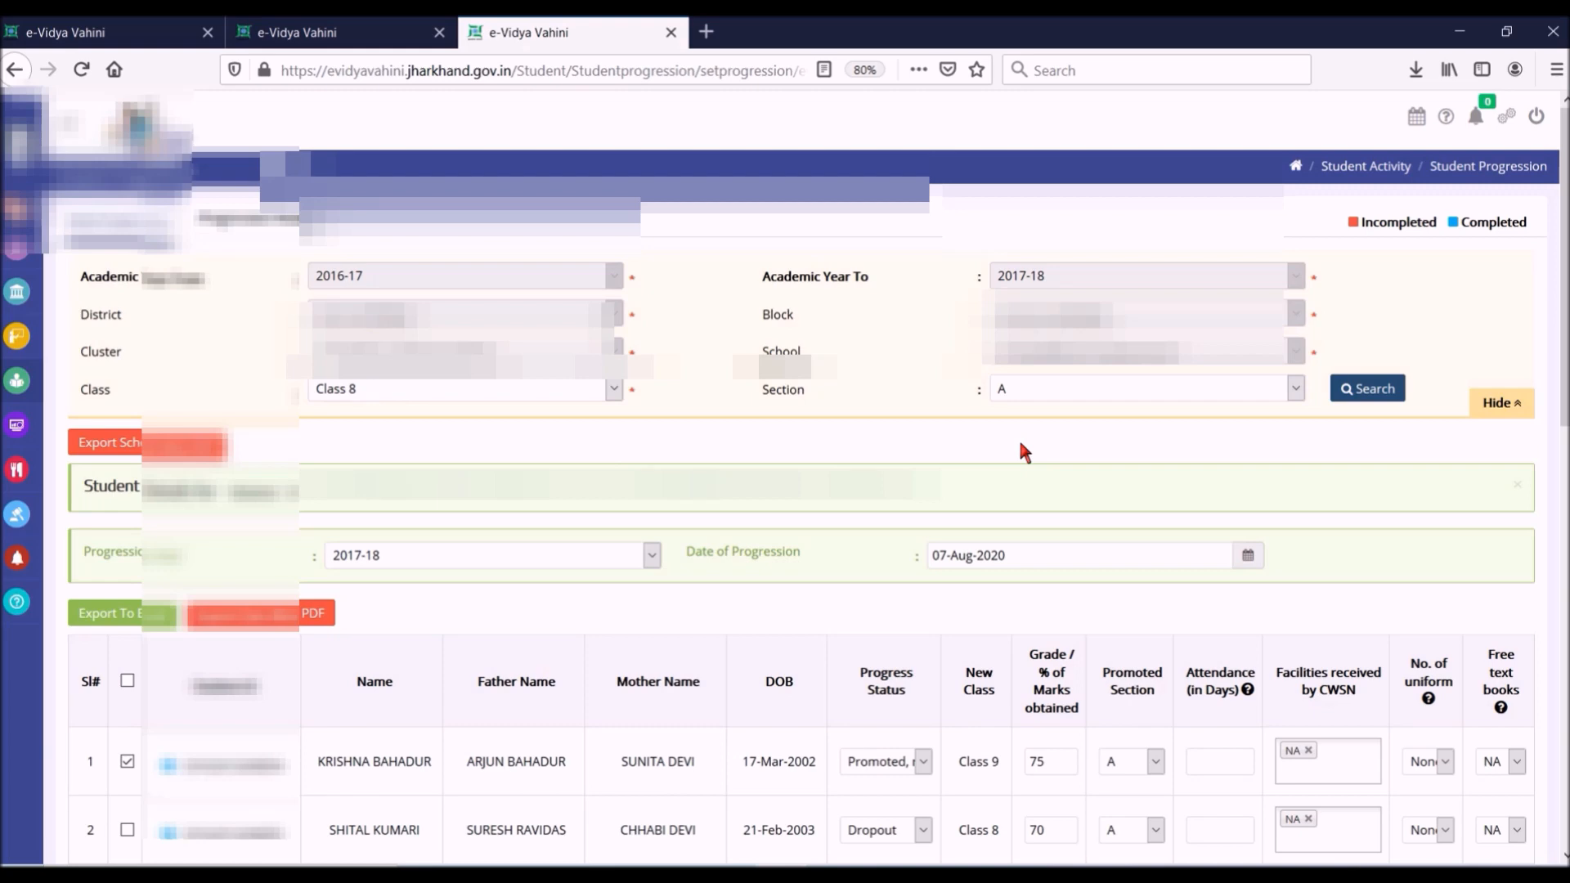
{"action": "left_click", "coordinate": [922, 762]}
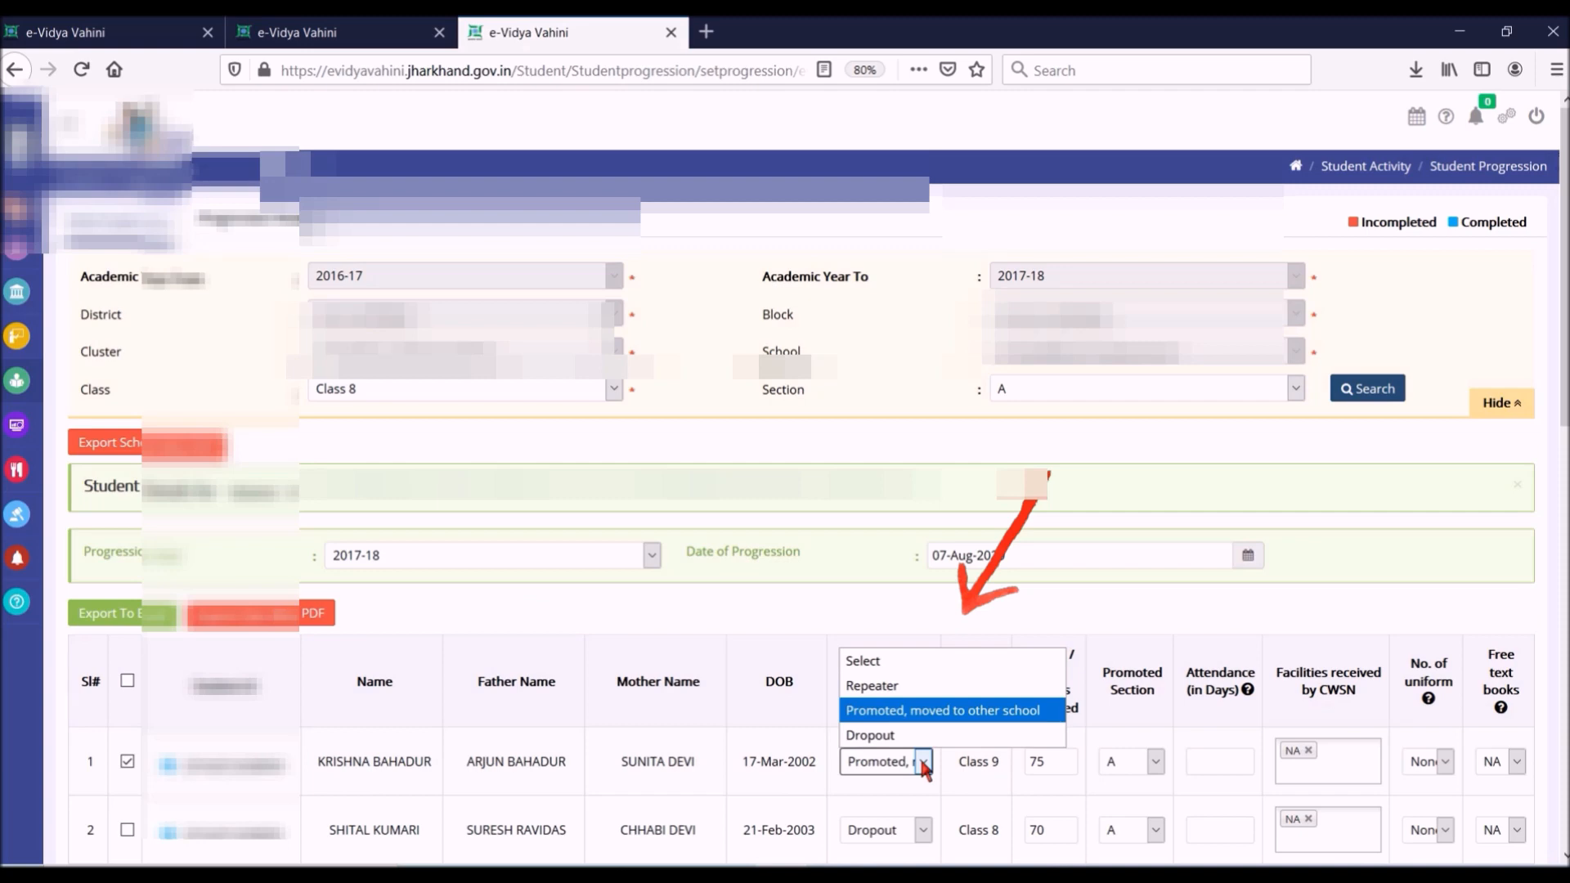
{"action": "left_click", "coordinate": [546, 386]}
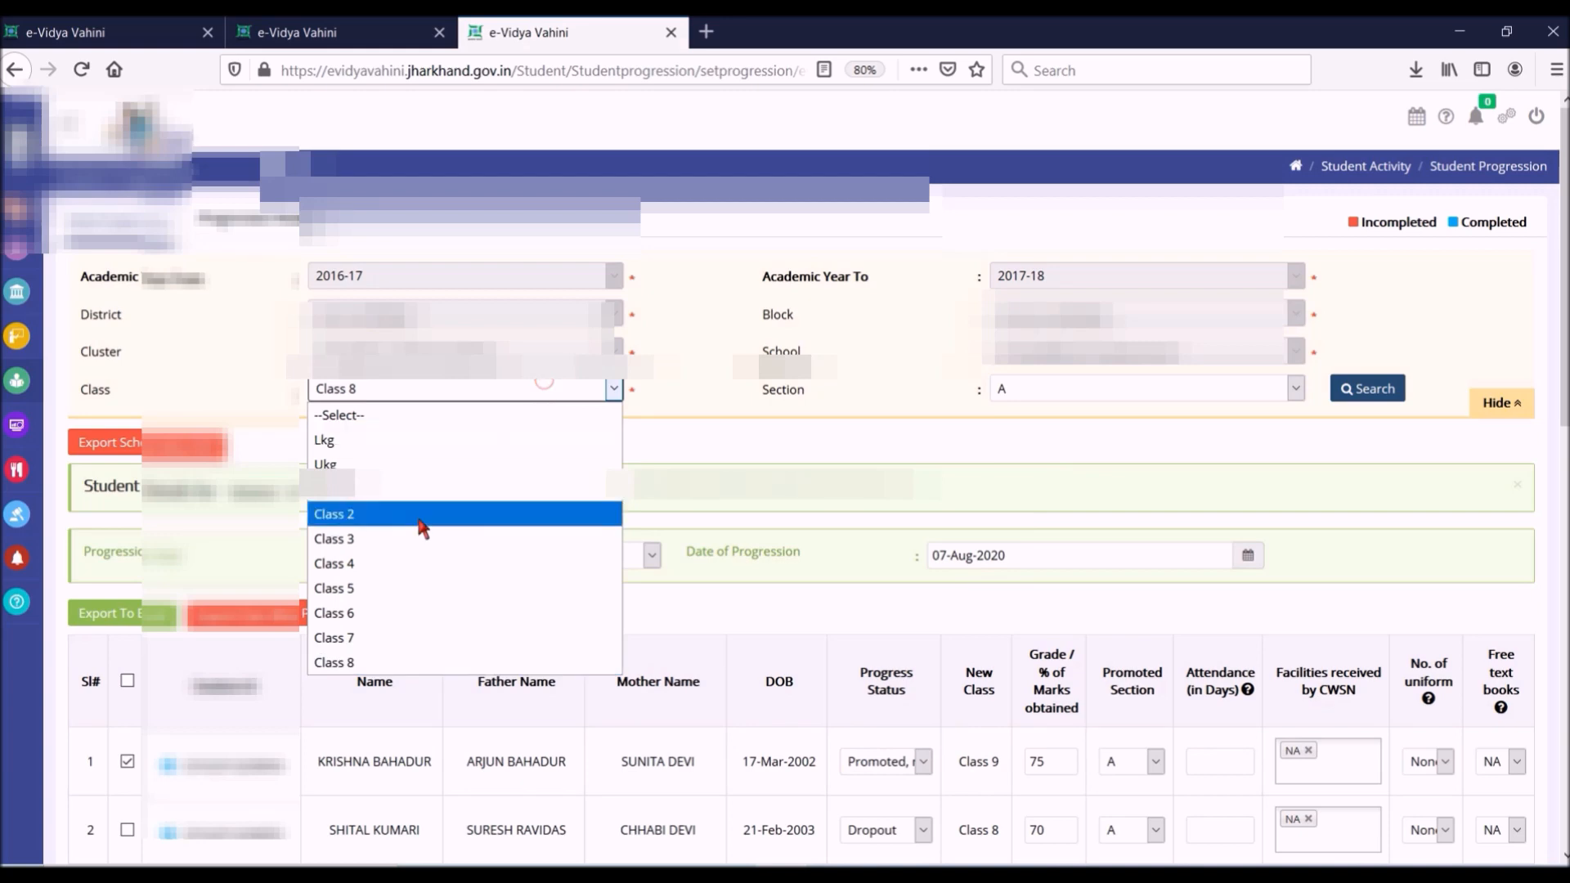
{"action": "left_click", "coordinate": [477, 490]}
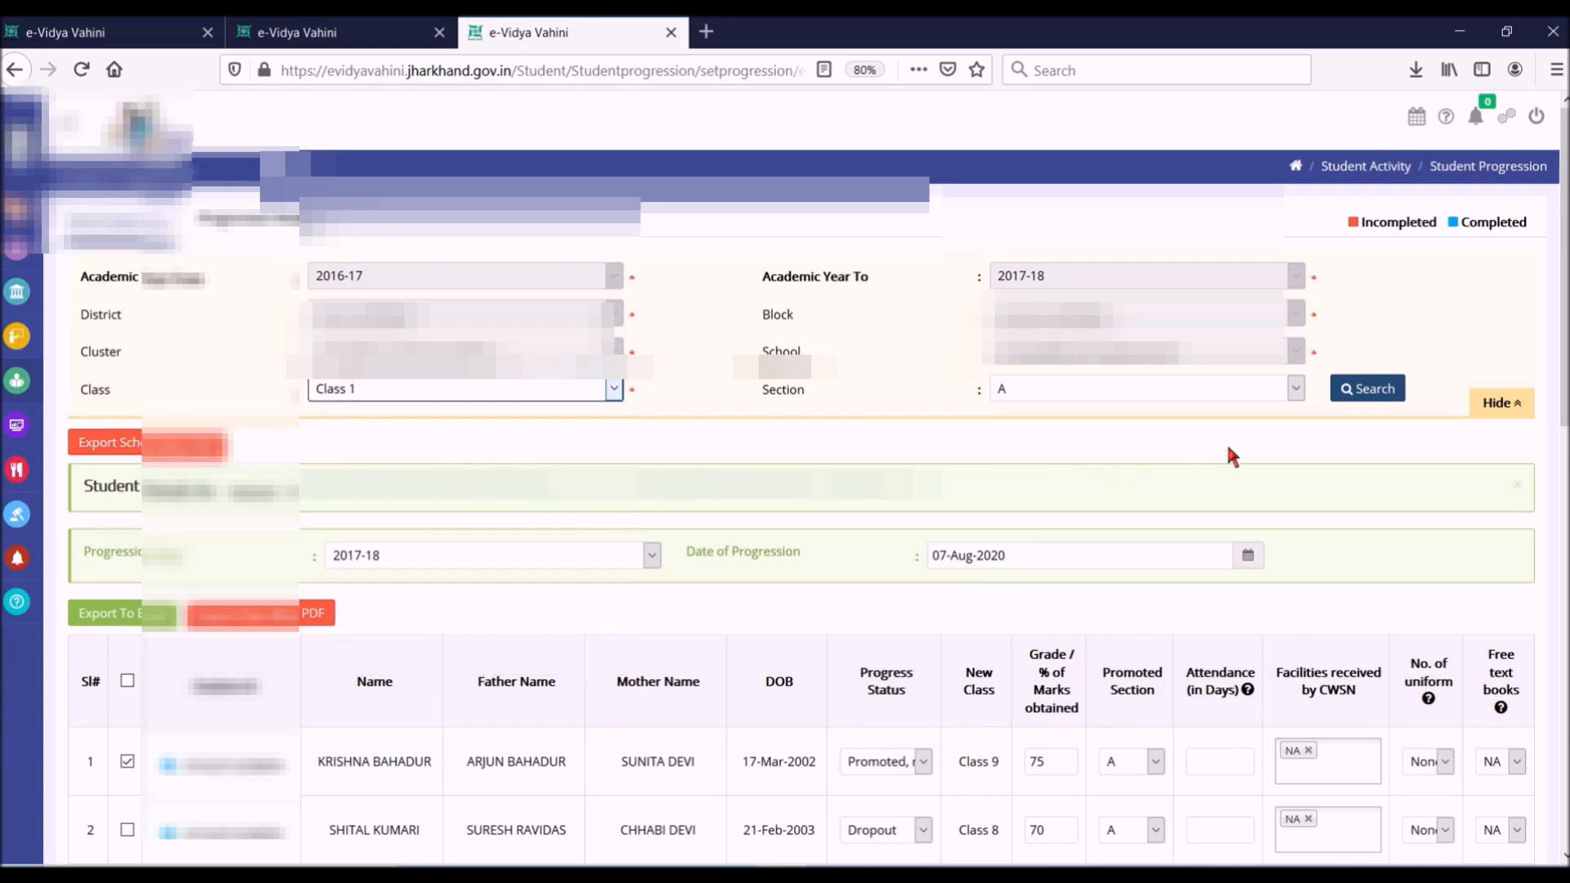
{"action": "left_click", "coordinate": [1369, 398]}
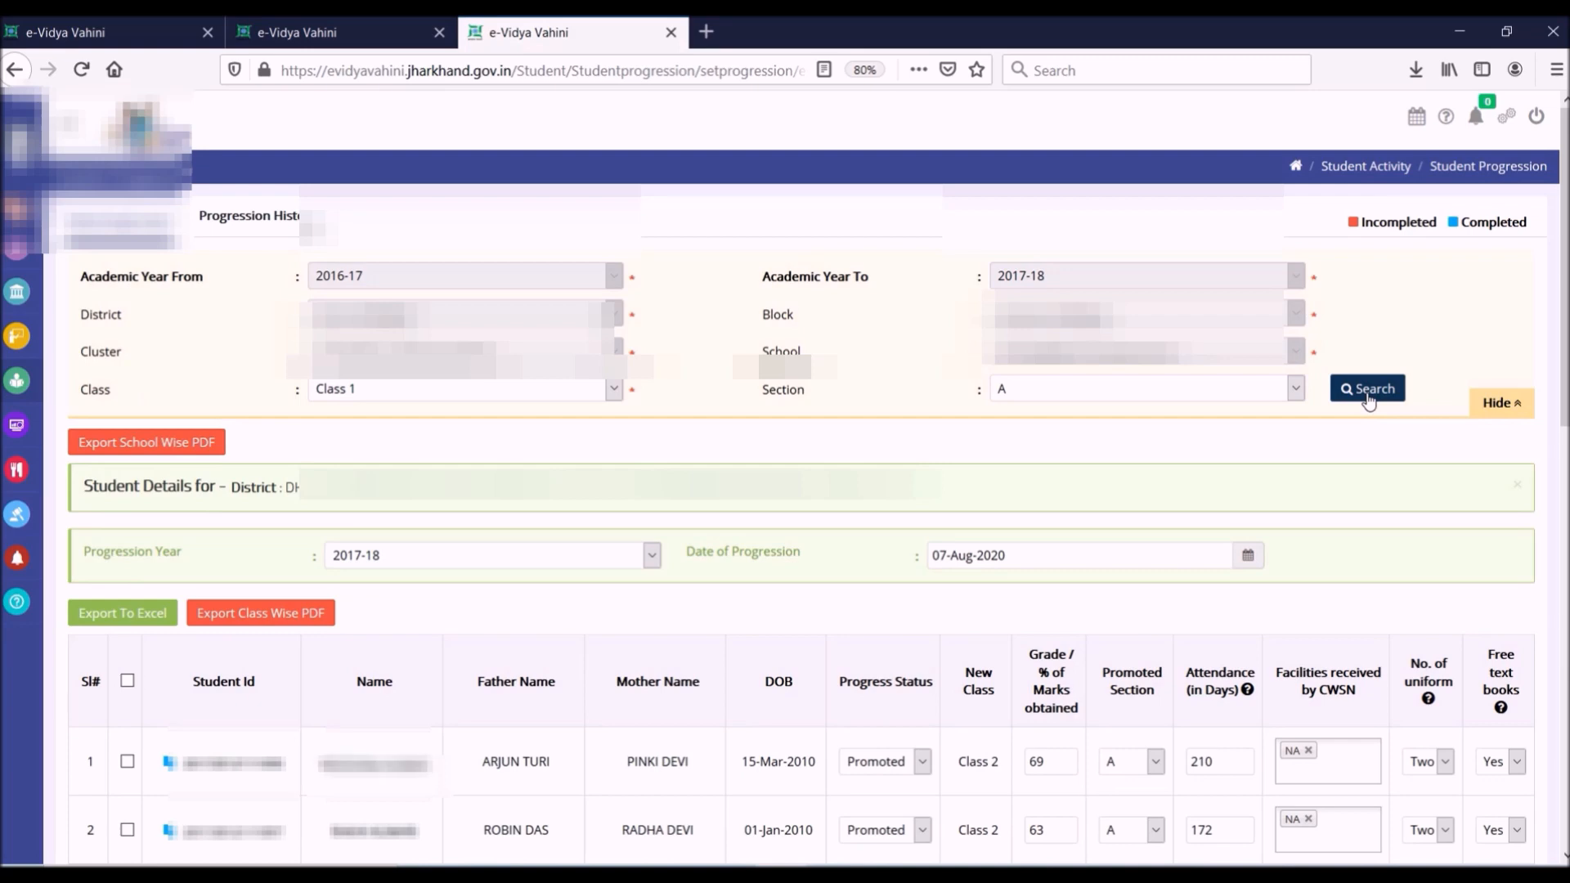
- Review the progress status options offered for the first Class 1 student
{"action": "left_click", "coordinate": [922, 761]}
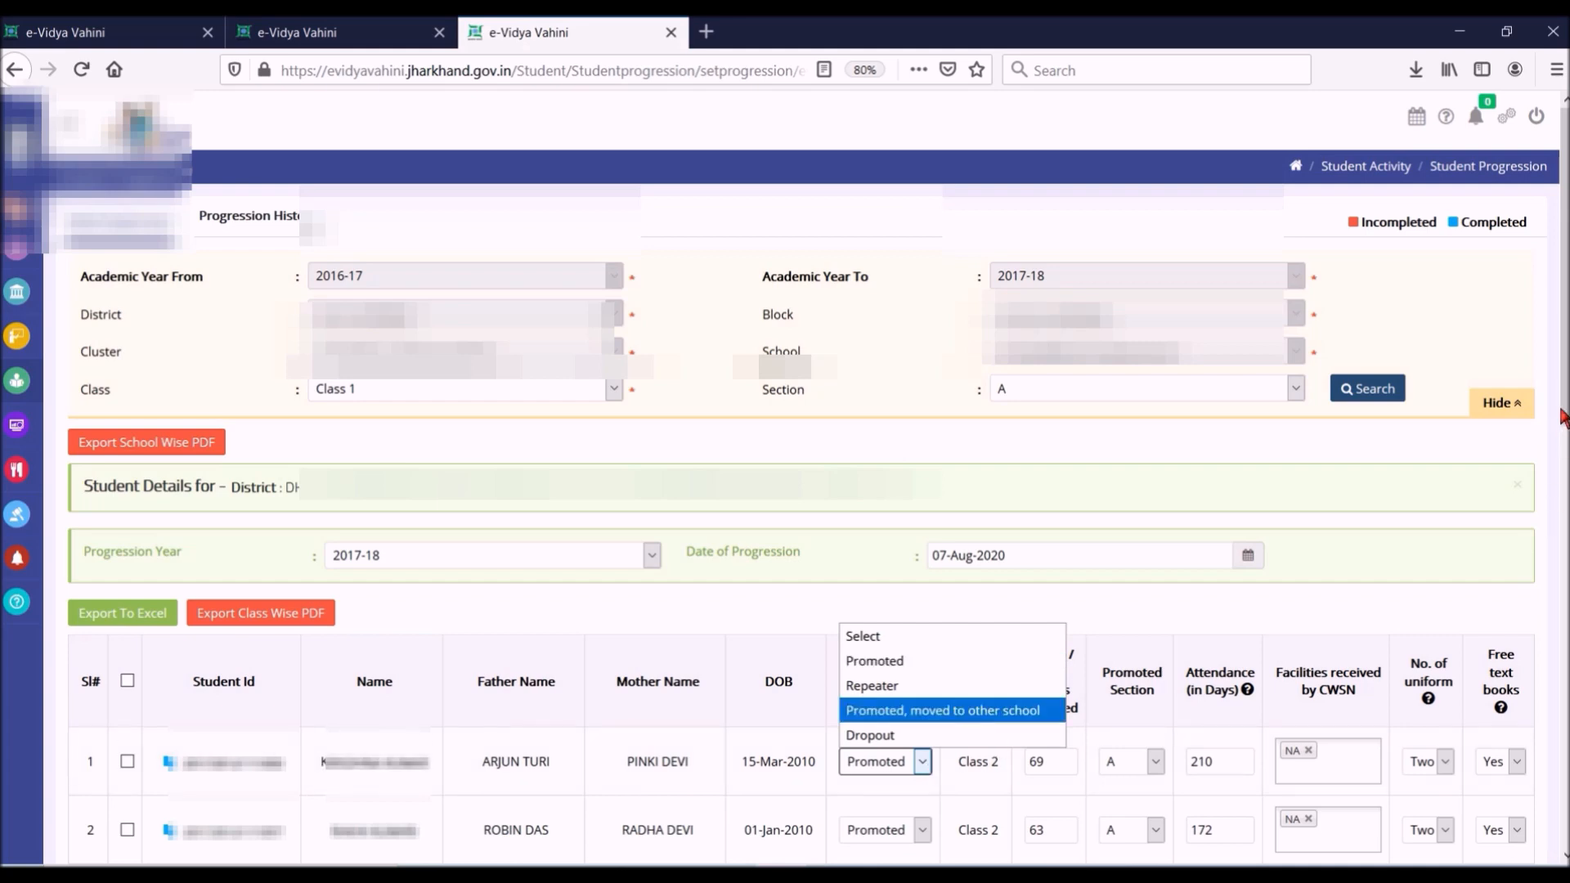
{"action": "left_click_drag", "start_coordinate": [1563, 411], "coordinate": [1533, 621]}
{"action": "scroll", "coordinate": [1488, 461], "scroll_direction": "up", "scroll_amount": 5}
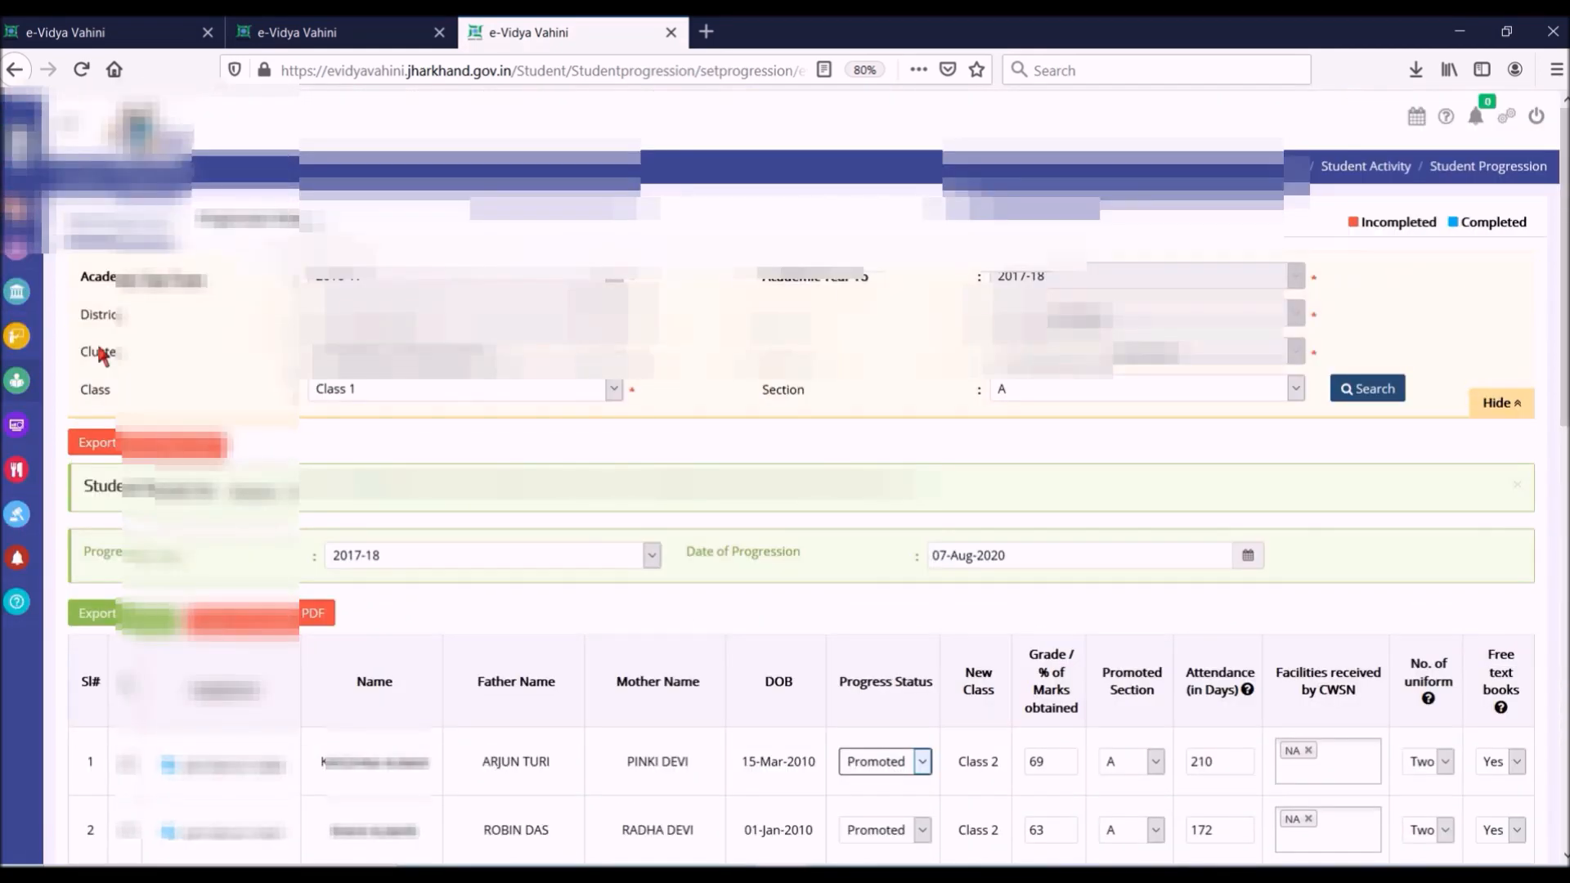
- Leave the Class 1 progression list, close its browser tab and return to the 2016-17 Student Progression summary
{"action": "mouse_move", "coordinate": [39, 426]}
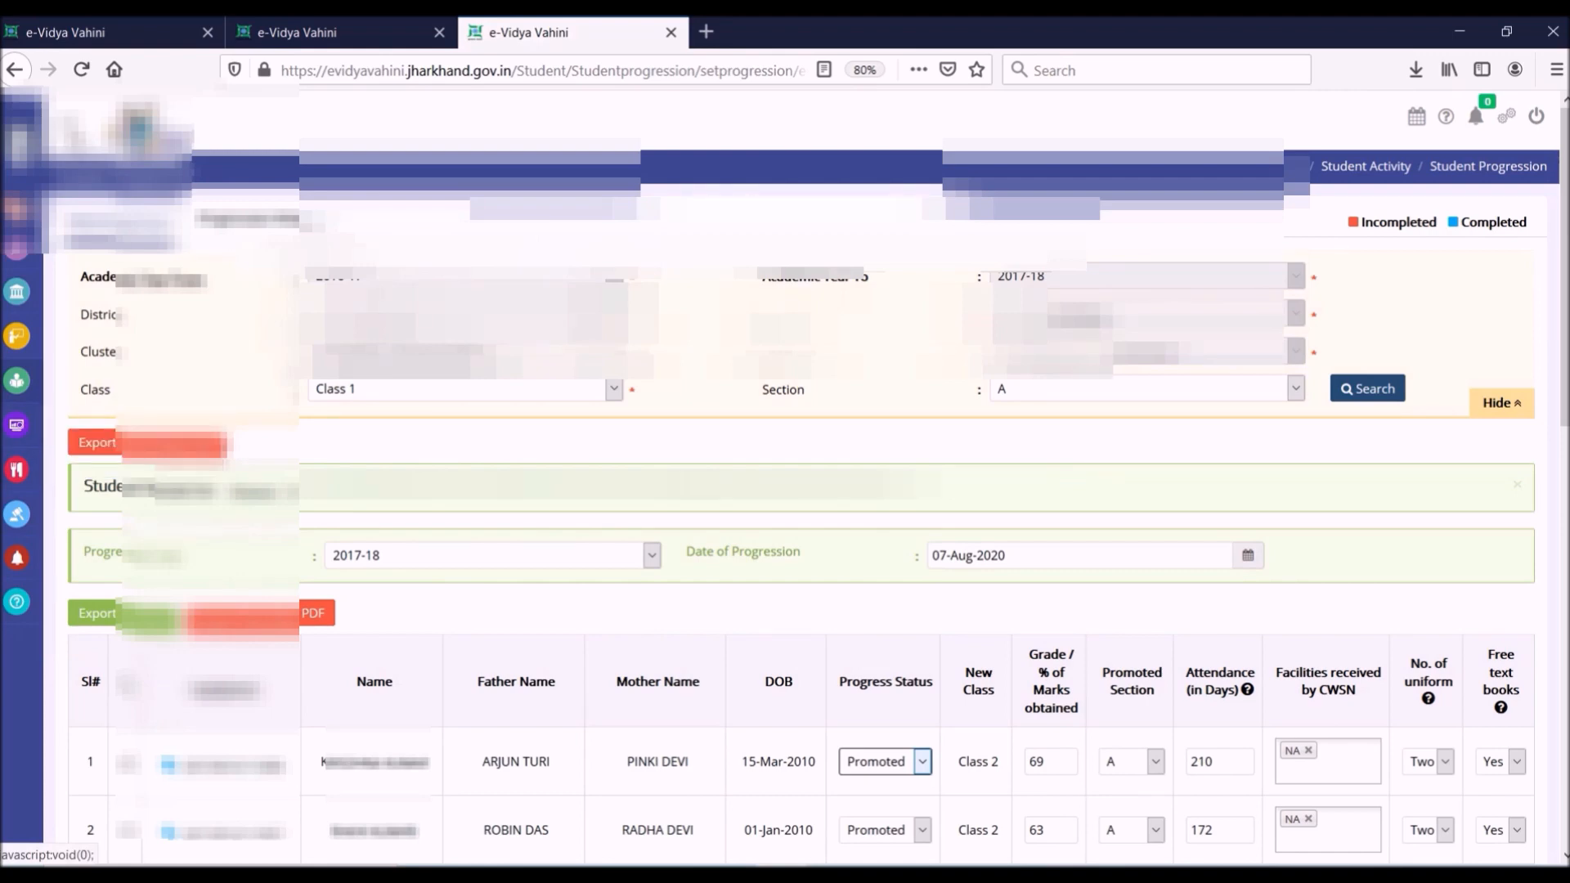
{"action": "left_click", "coordinate": [70, 127]}
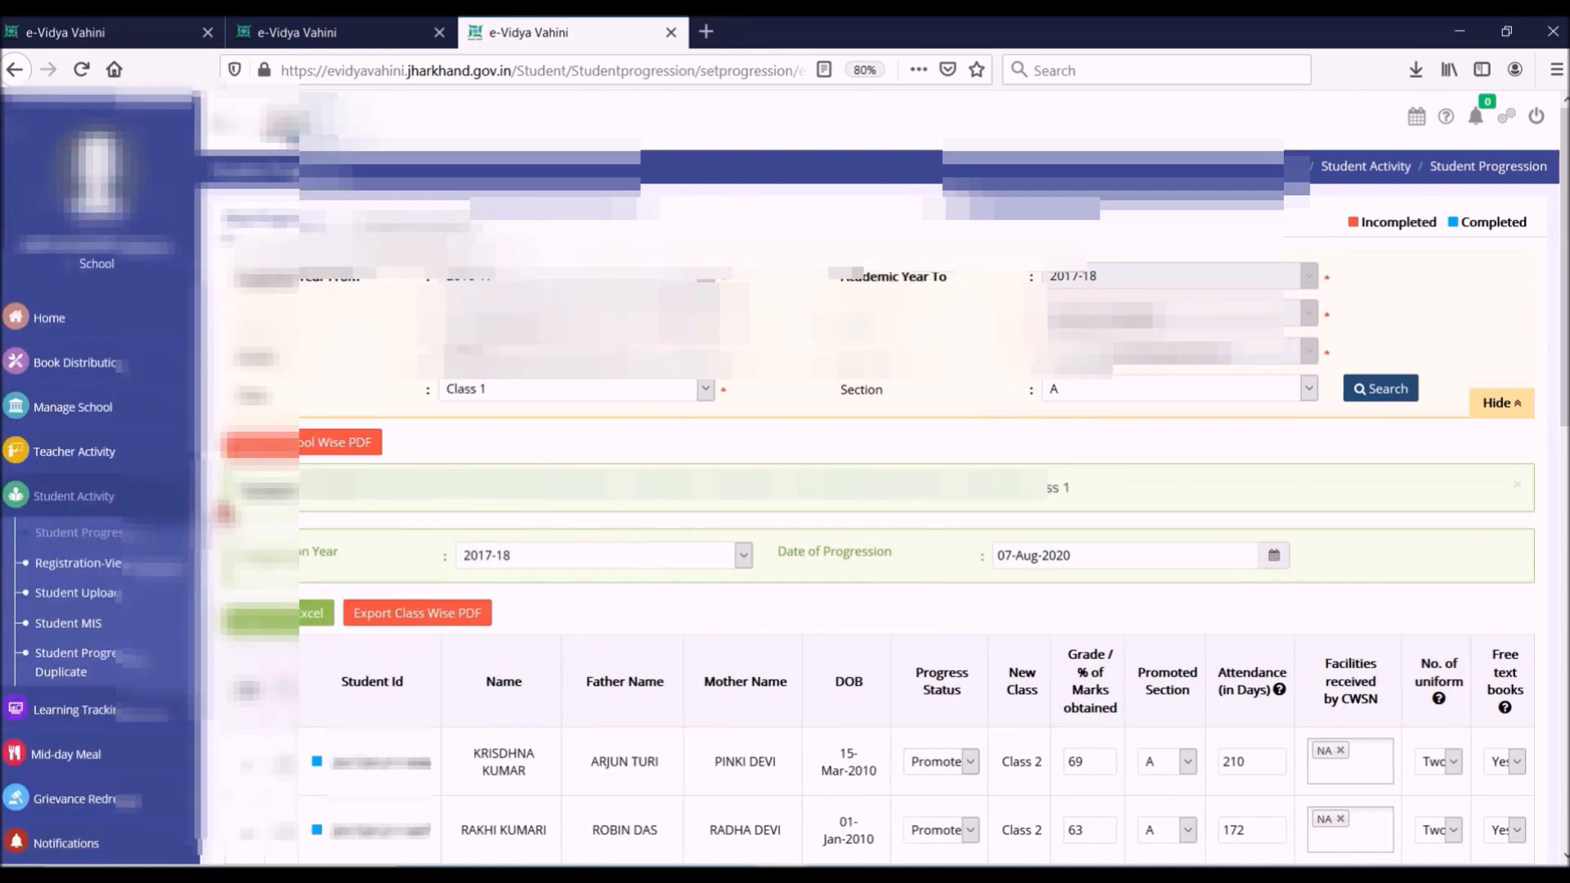
{"action": "left_click", "coordinate": [147, 543]}
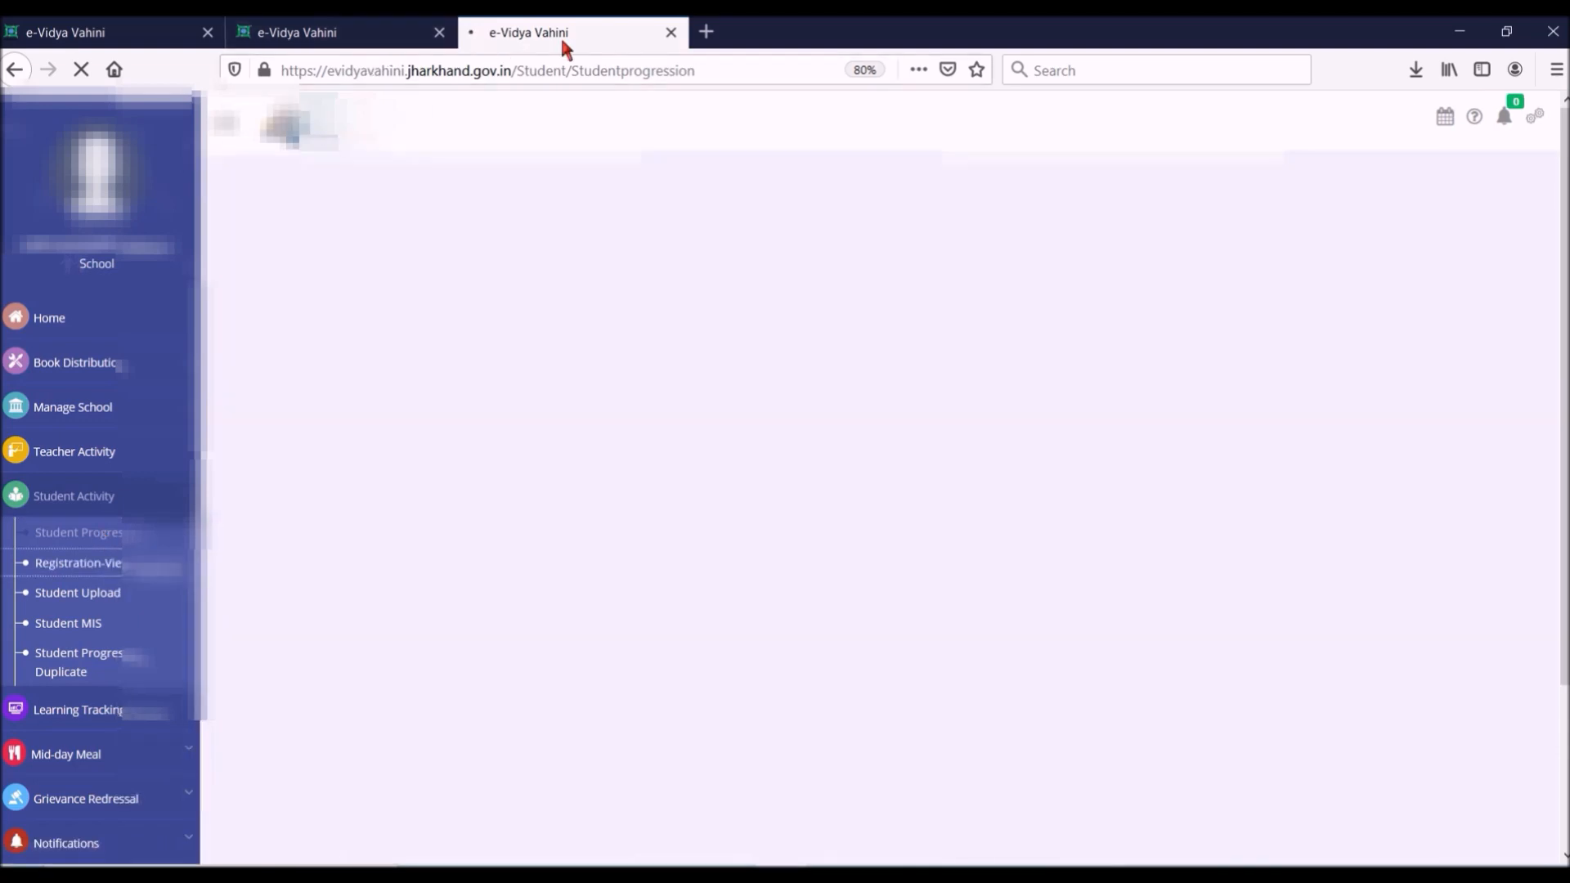
{"action": "left_click", "coordinate": [667, 35]}
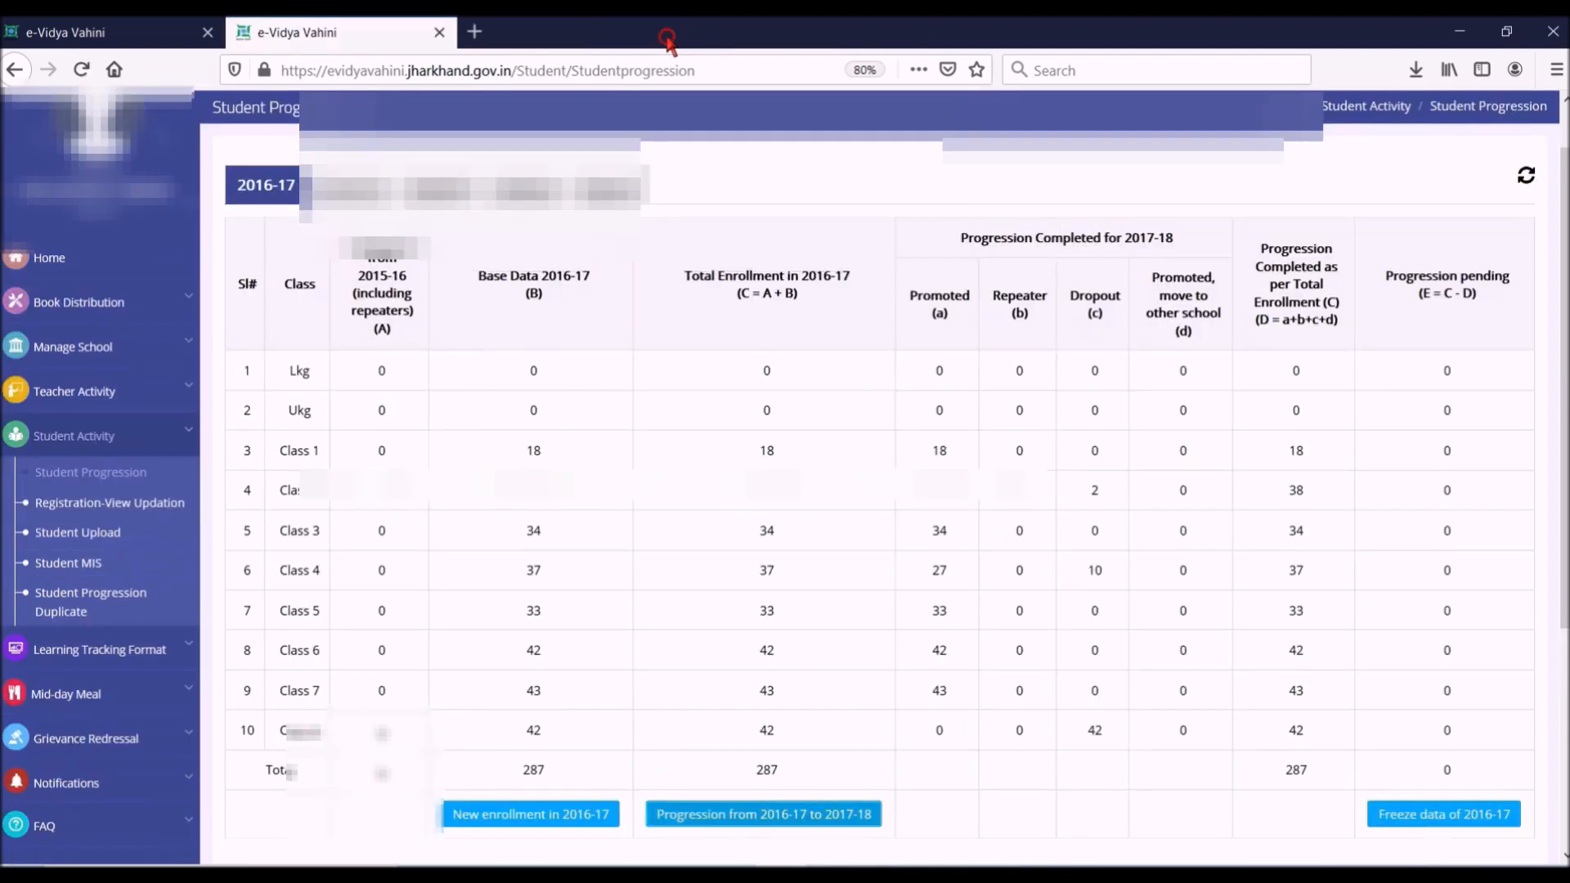